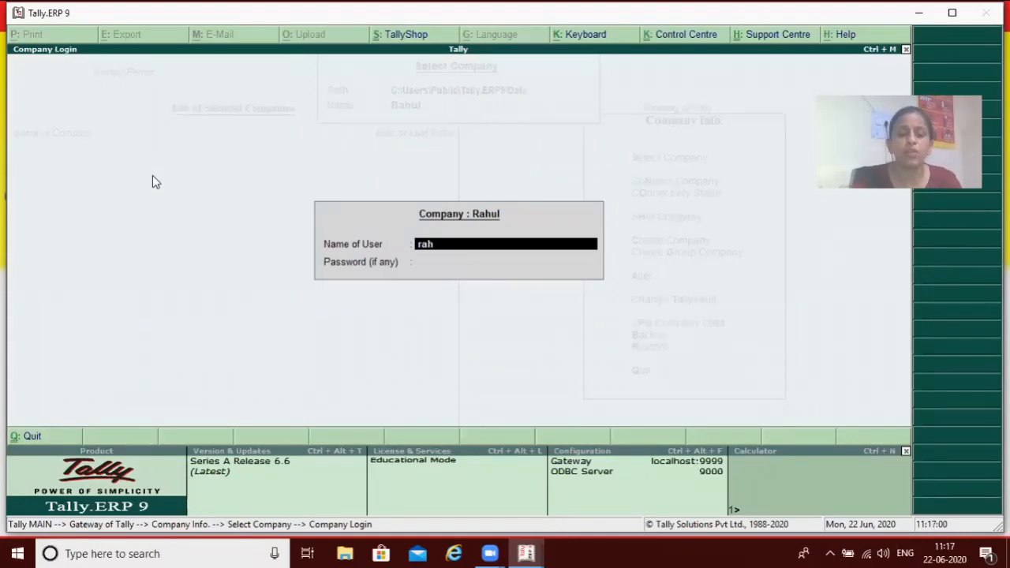
Log in to the selected company with the user name and the account password
key(Return)
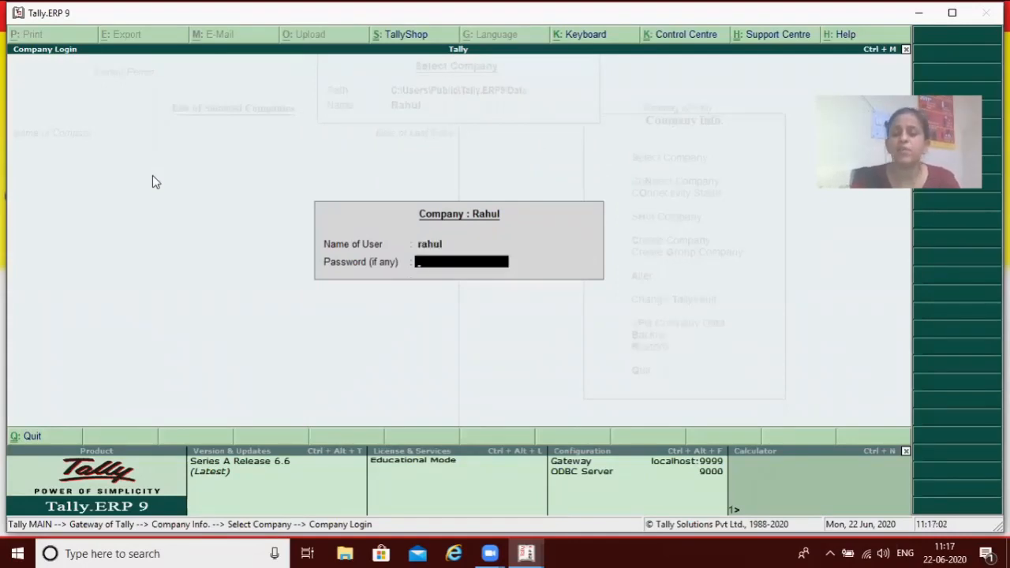
key(Return)
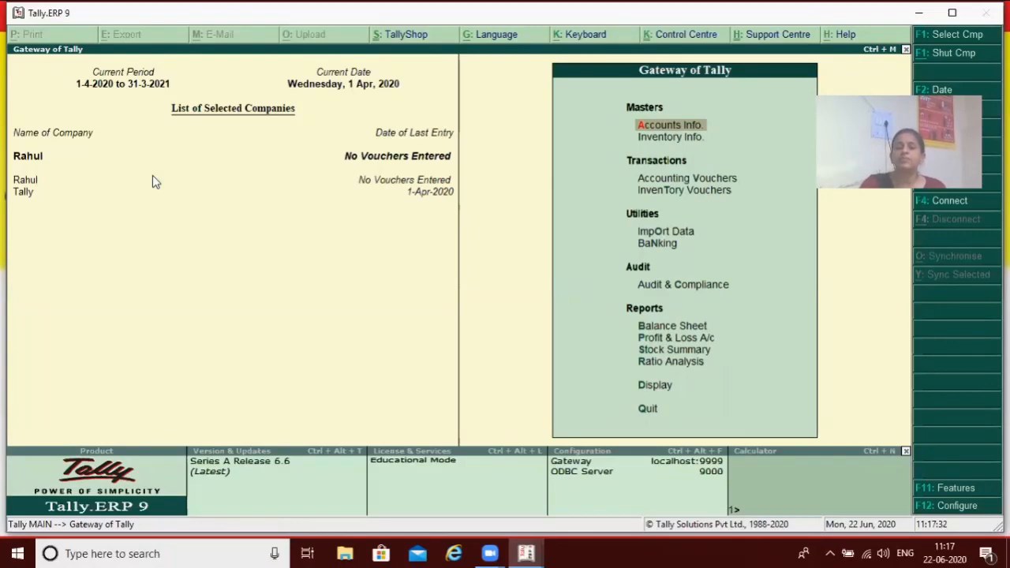
key(Down)
key(Down)
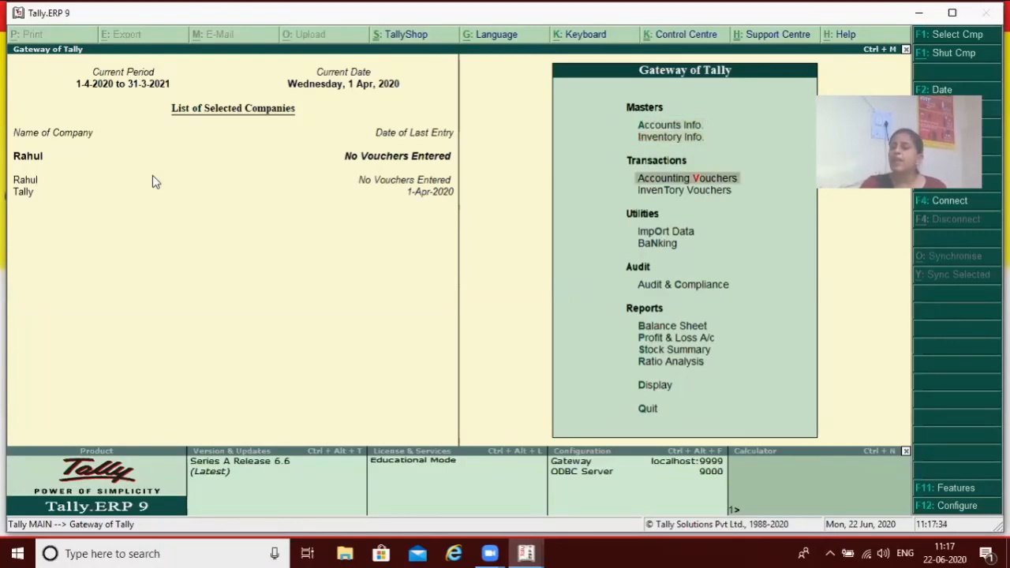
key(Down)
key(Up)
key(Up)
key(Up)
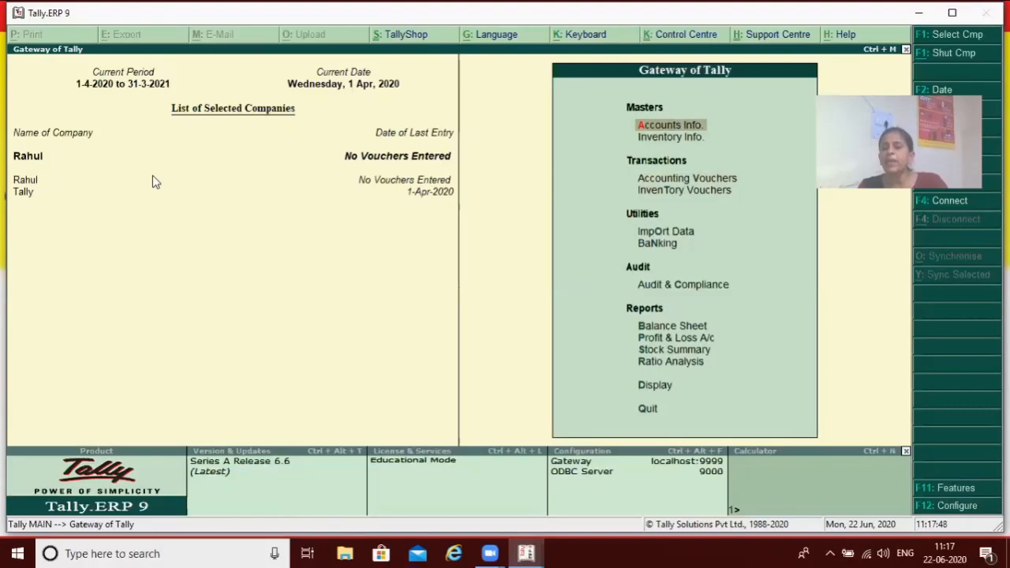
Display the company's existing single ledgers from the accounts masters, then return to the accounts masters
key(Return)
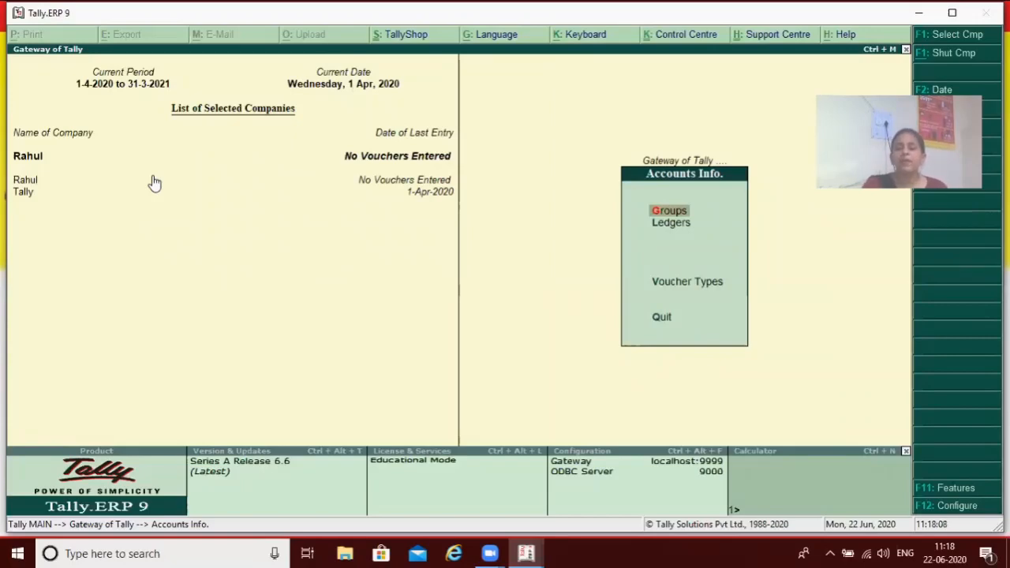
key(Down)
key(Return)
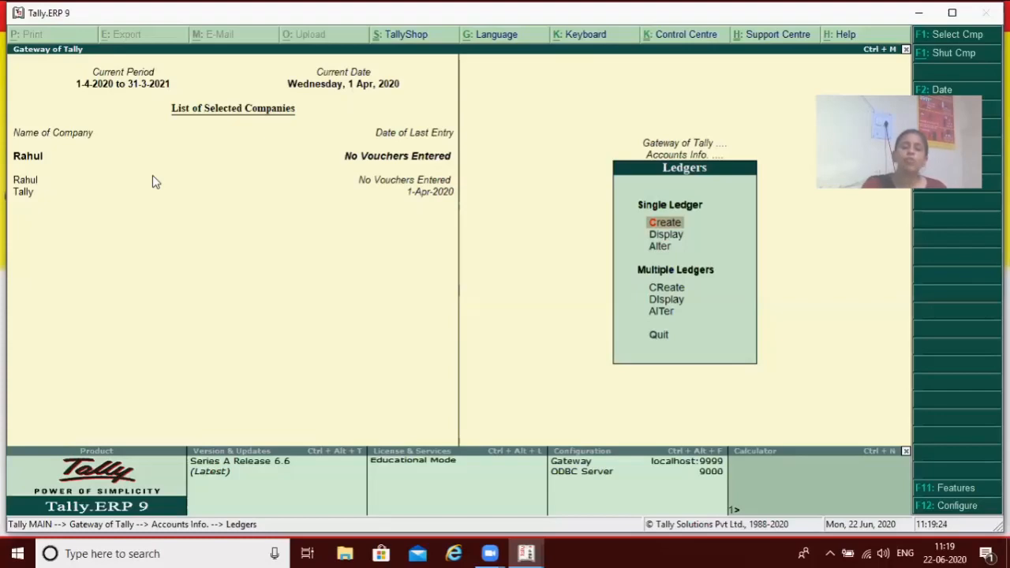
key(Down)
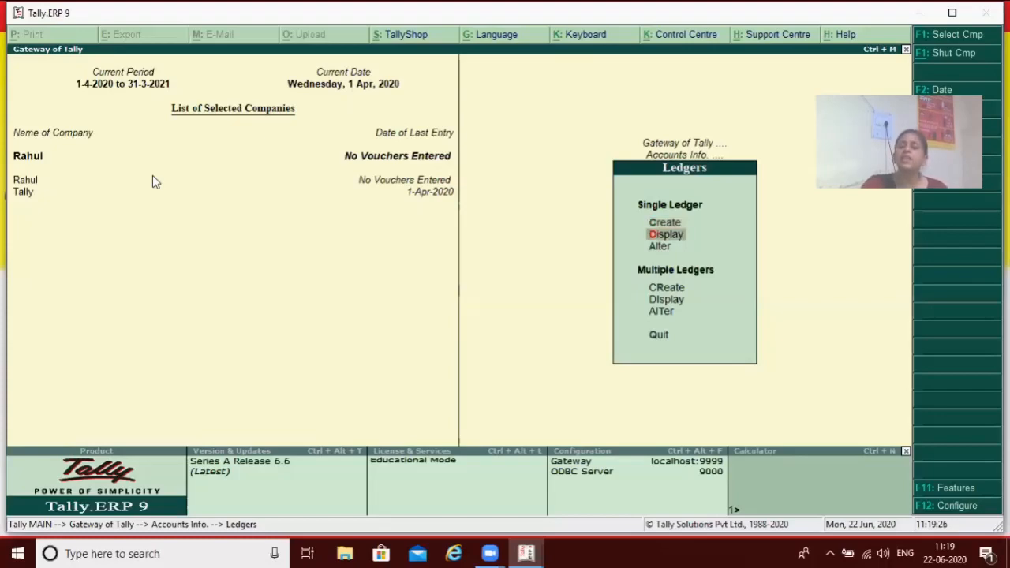
key(Return)
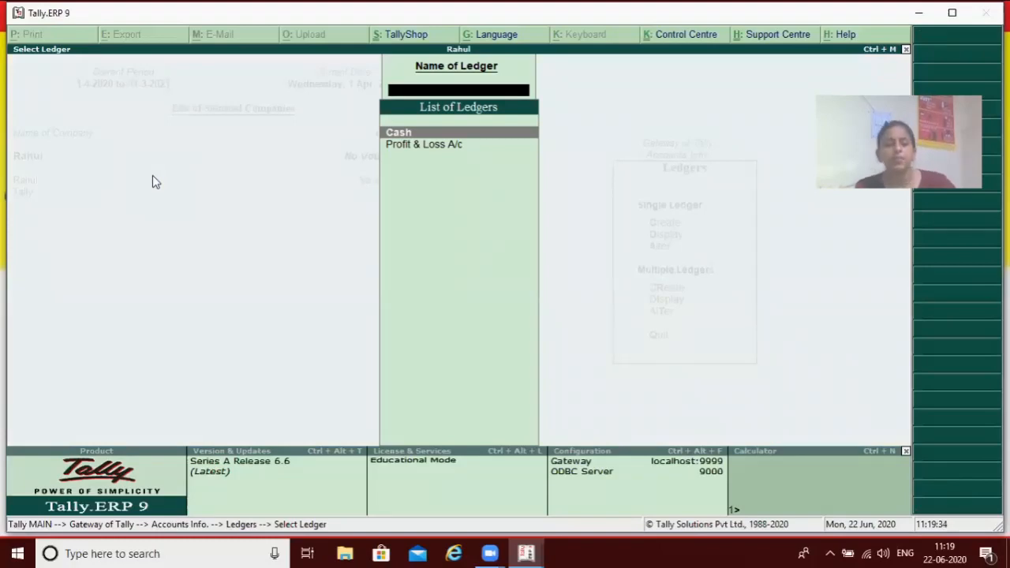
key(Escape)
key(Escape)
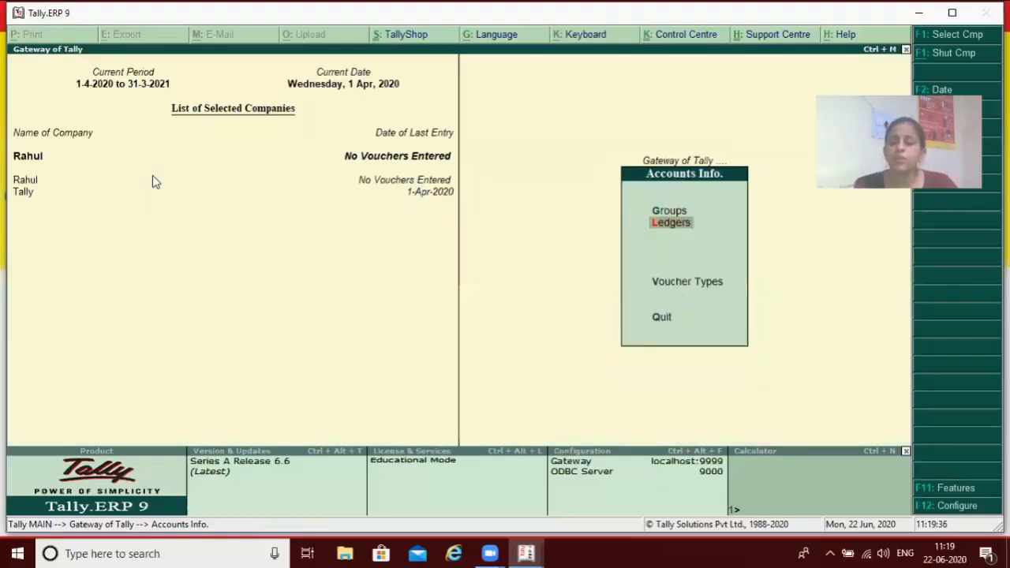
Create a single ledger named Capital under the Capital Account group, keeping the default mailing and bank details, and save it
key(Return)
key(Return)
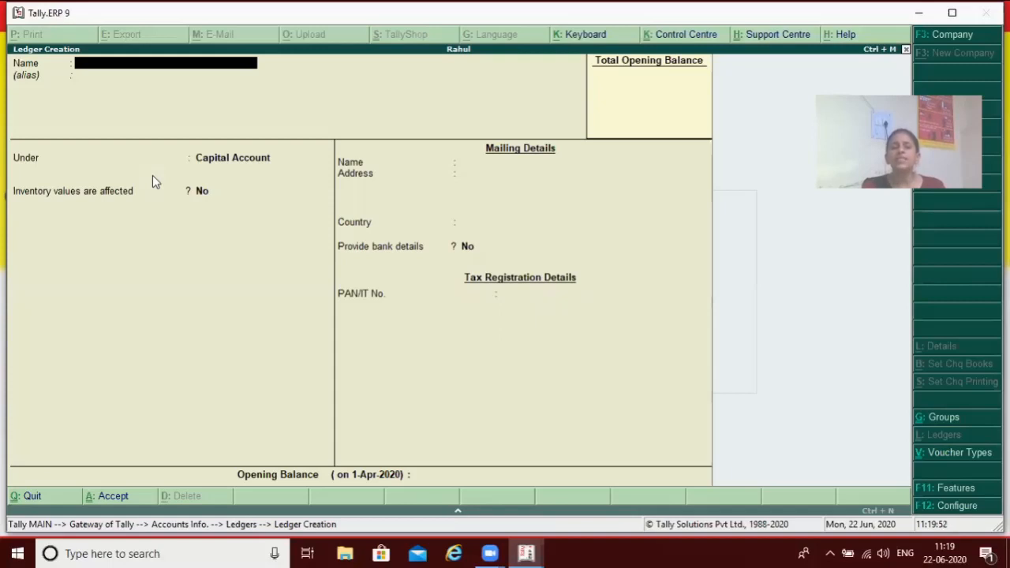
text(Capital)
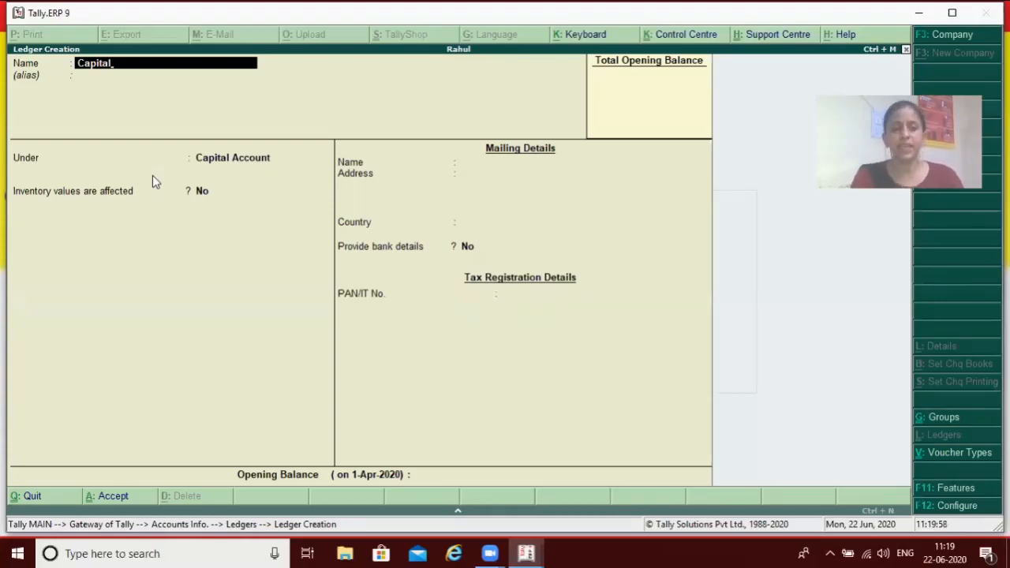
key(Return)
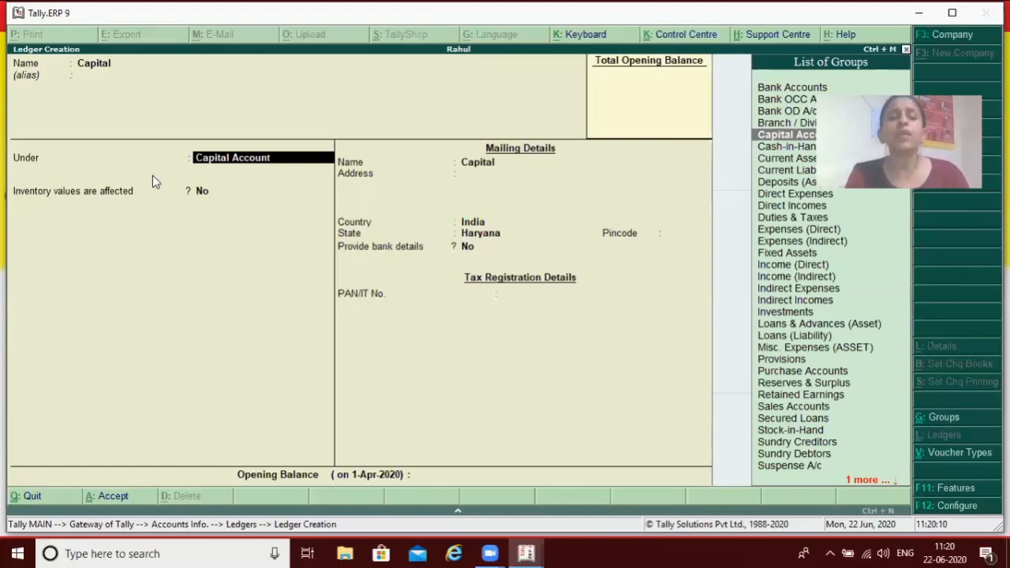
key(Return)
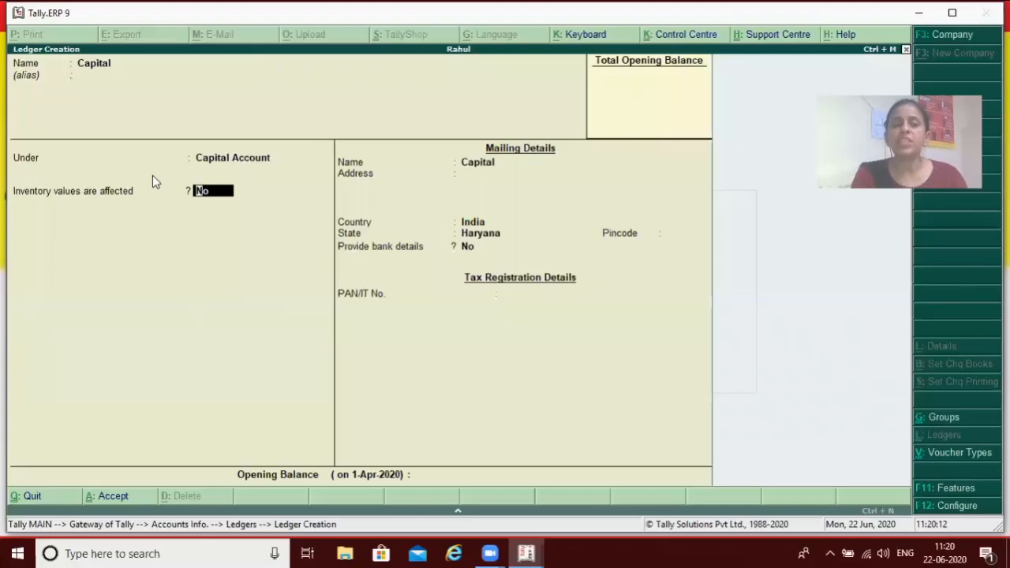
key(Return)
key(Return)
key(Return)
key(Return)
key(Return)
key(Return)
key(Return)
key(Return)
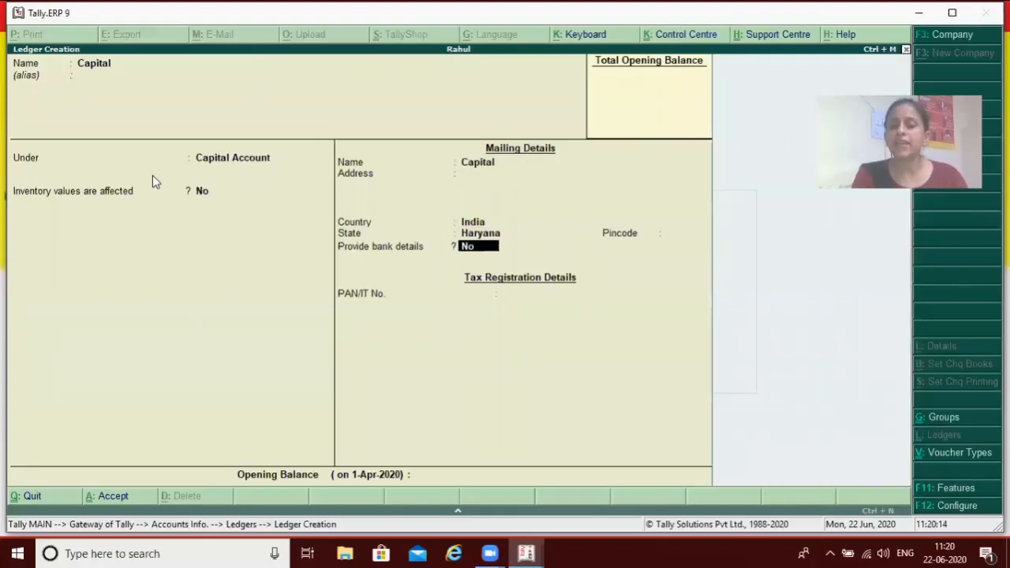
key(Return)
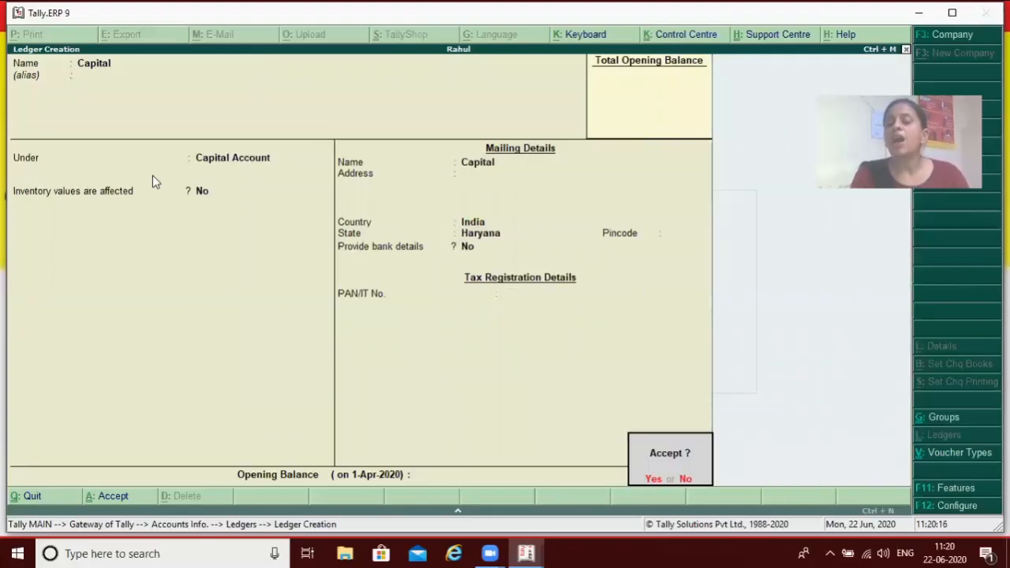
key(Return)
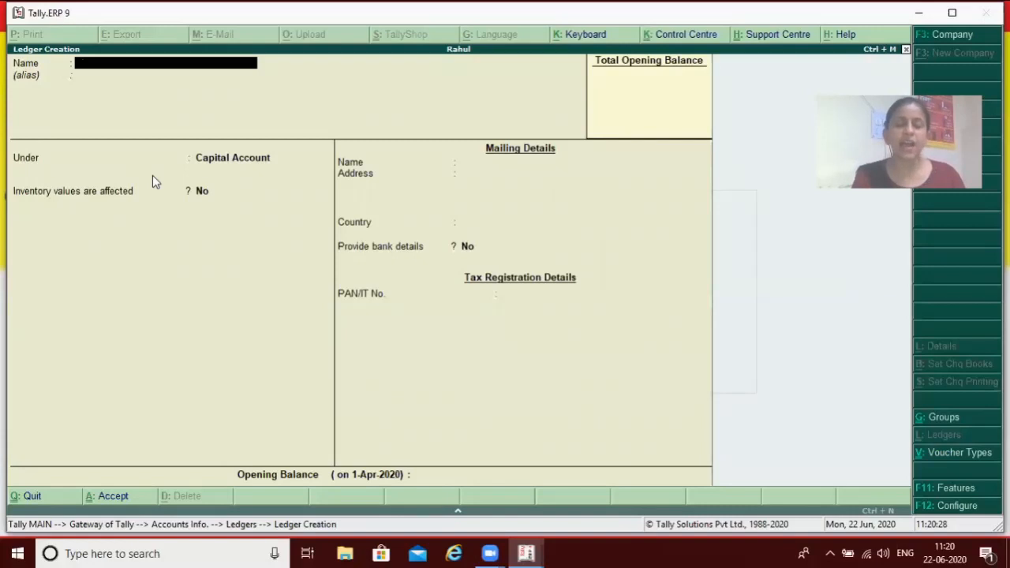
Create a ledger named Purchase under the Purchase Accounts group, keep the remaining defaults, and save it
text(Purchase)
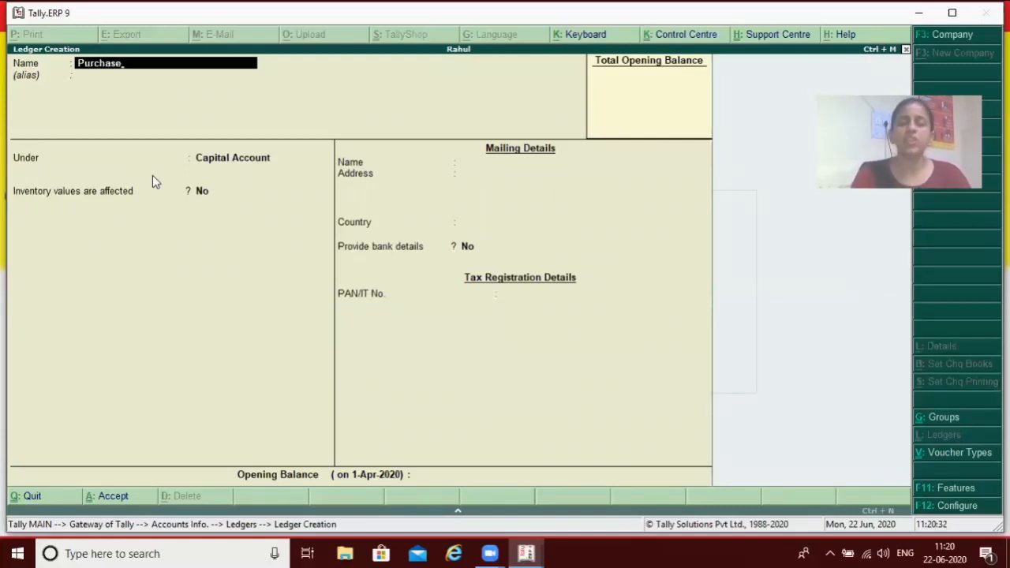
key(Return)
key(Return)
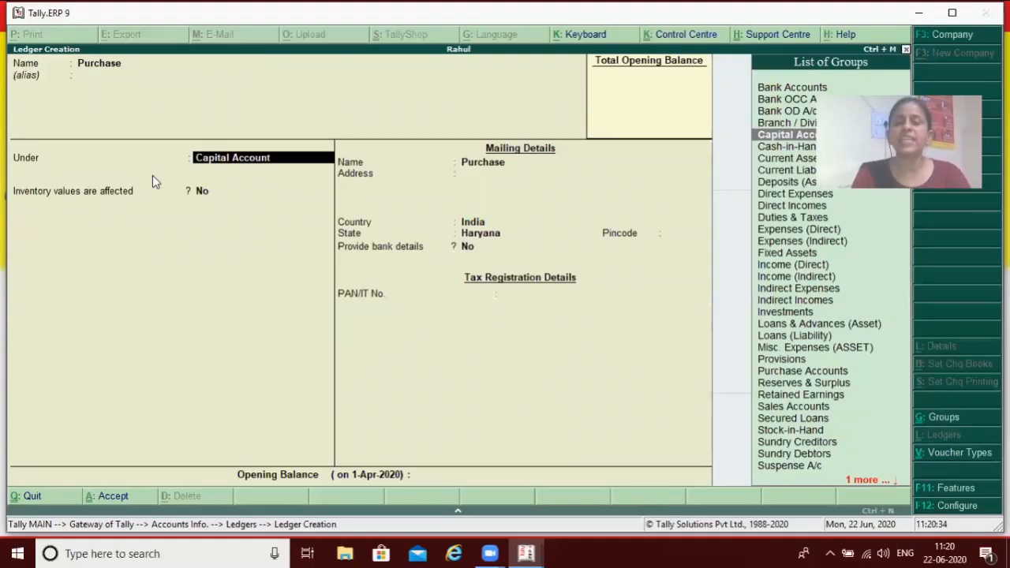
text(P)
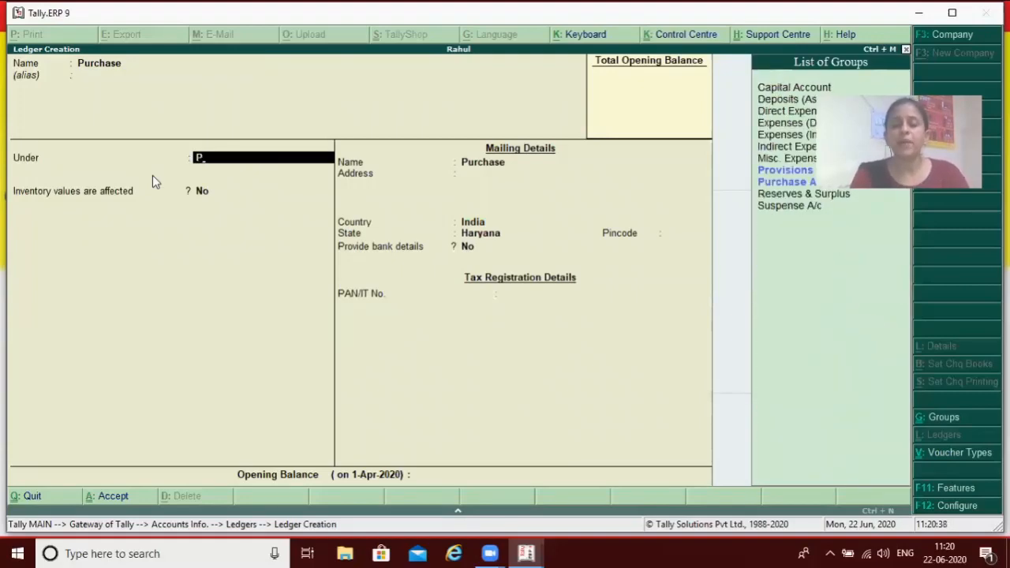
key(Down)
key(Down)
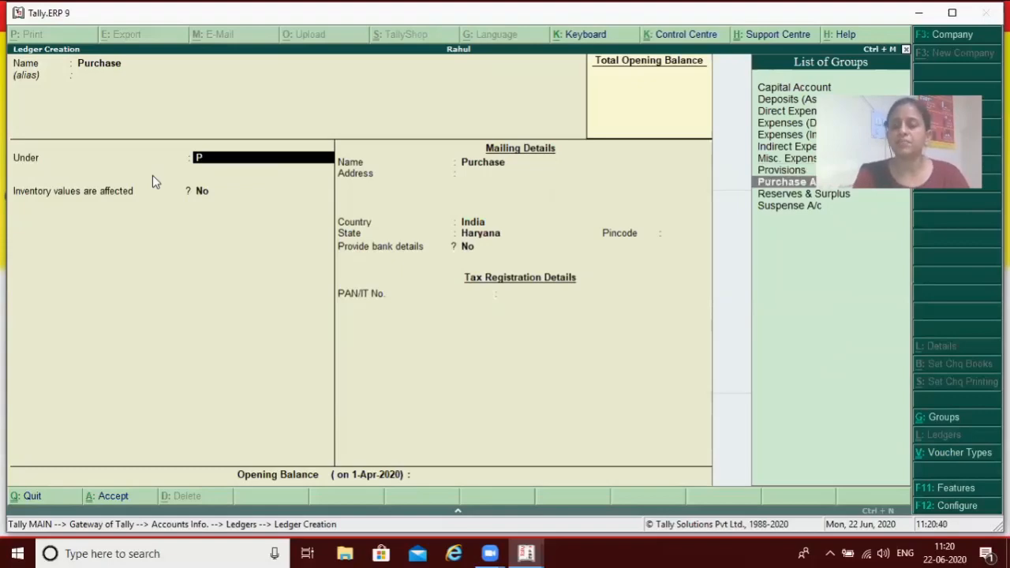
key(Return)
key(Return)
key(Return)
key(Return)
key(Return)
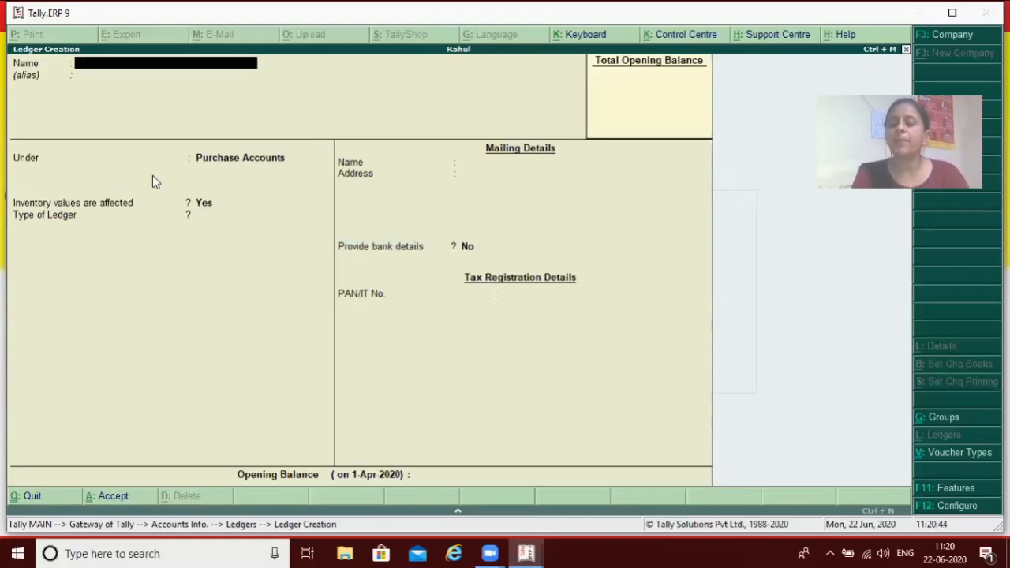
Create a ledger named Sale under the Sales Accounts group with ledger type Not Applicable, and save it
text(Sale)
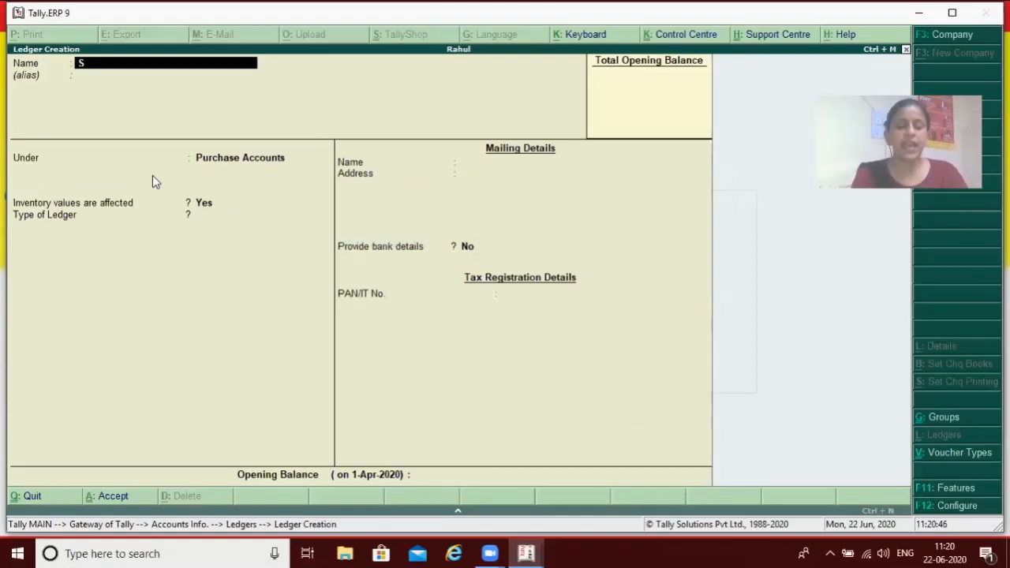
key(Return)
key(Return)
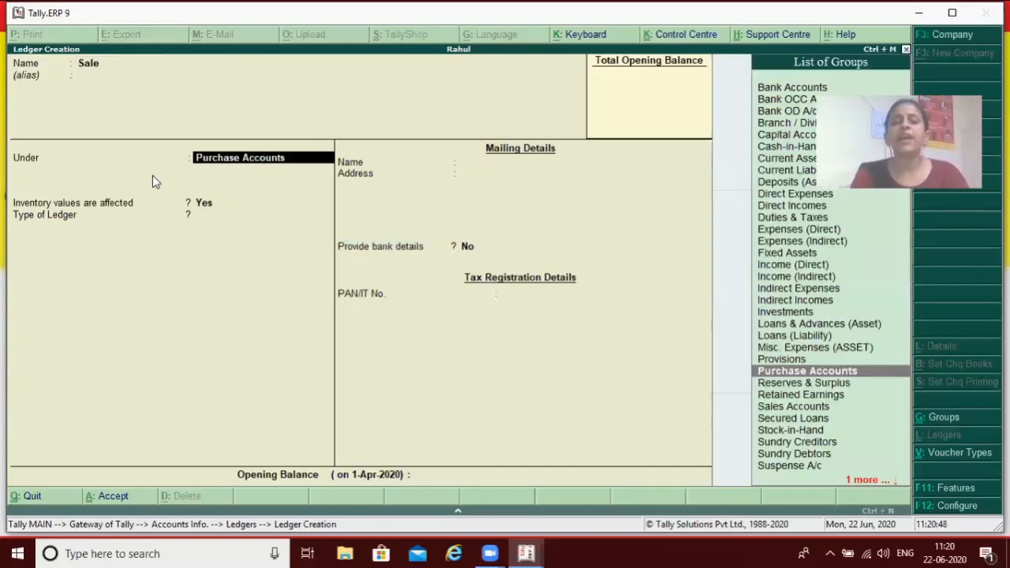
text(S)
key(Up)
key(Up)
key(Up)
key(Up)
key(Up)
key(Up)
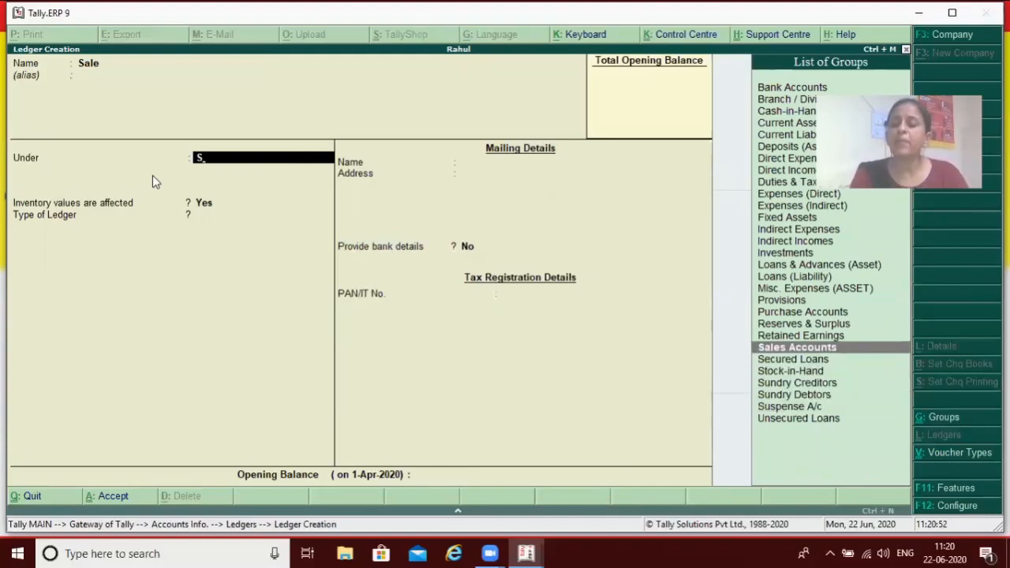
key(Return)
key(Return)
key(Return)
key(Return)
key(Return)
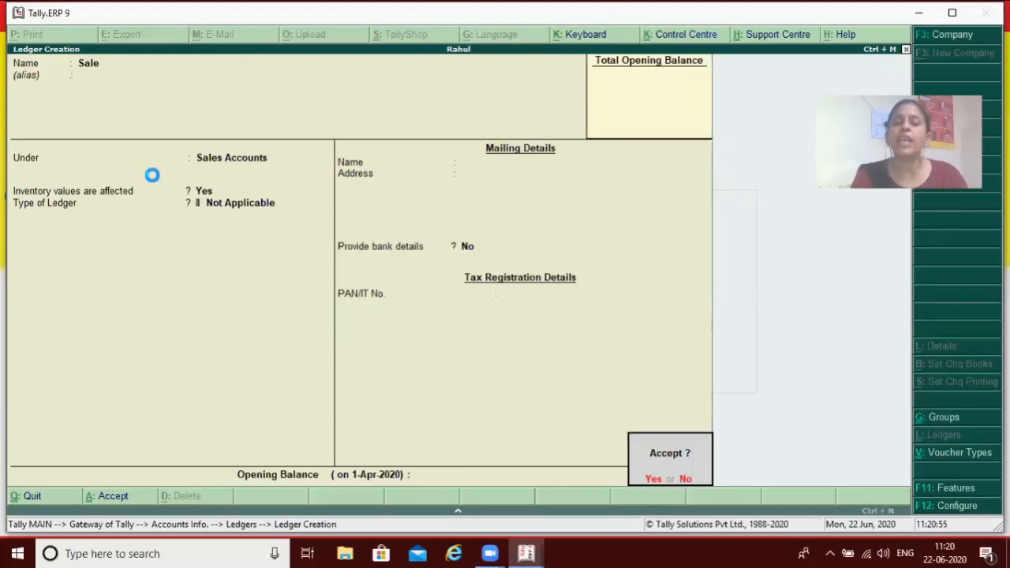
key(Return)
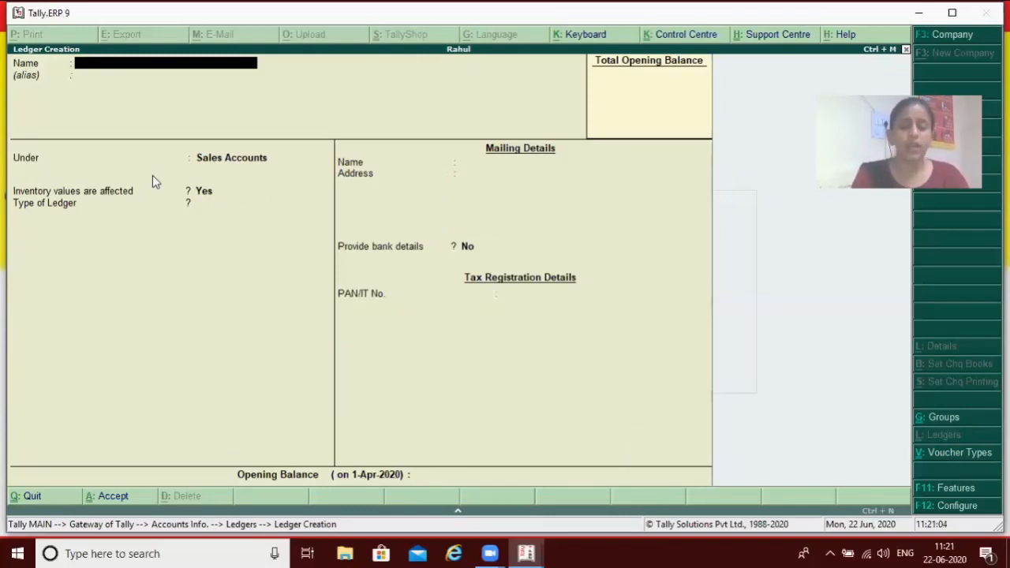
Create a ledger named Purchase Return under the Purchase Accounts group with ledger type Not Applicable, and save it
text(Purcha)
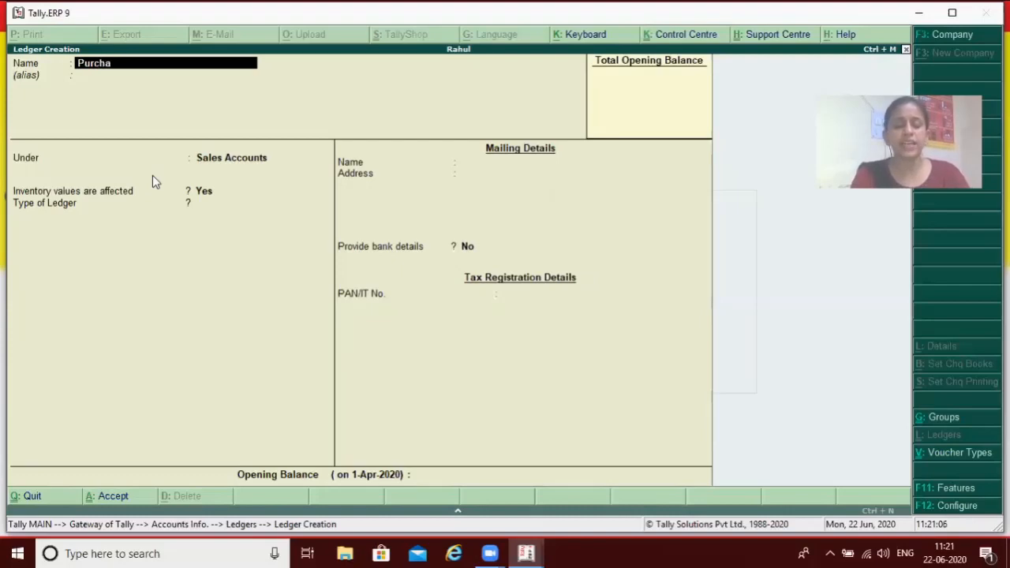
text(se Return)
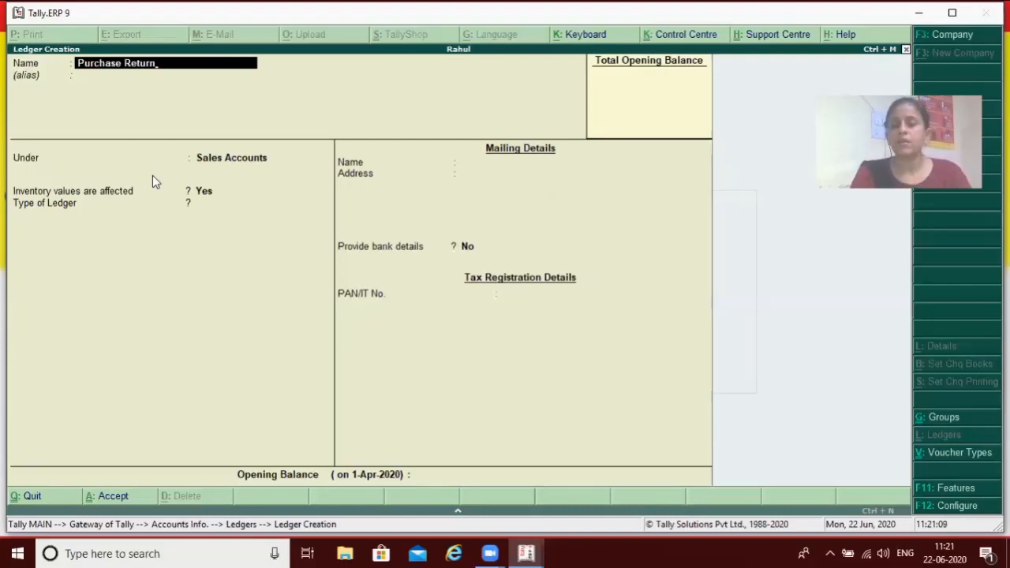
key(Return)
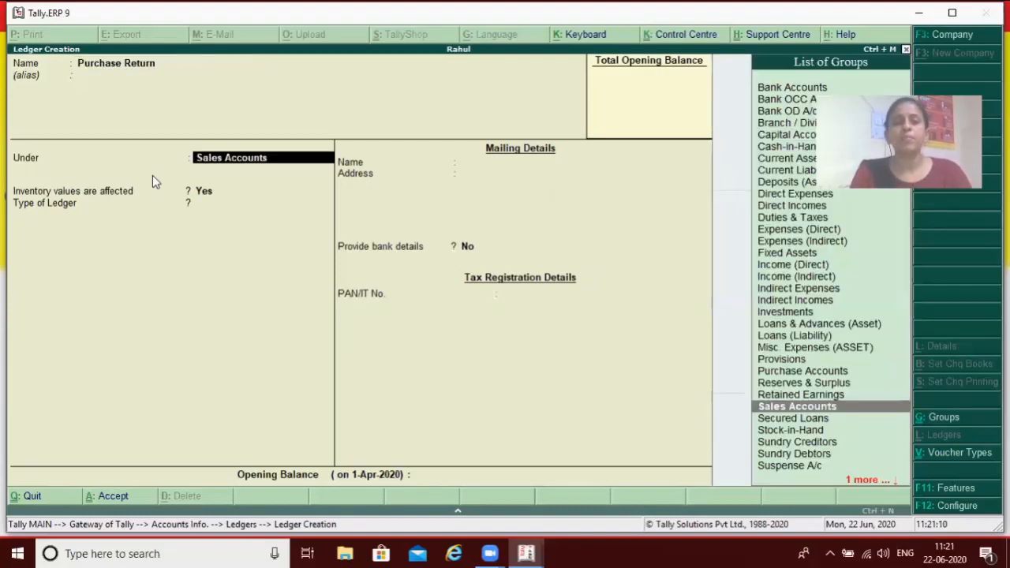
text(P)
key(Down)
key(Down)
key(Return)
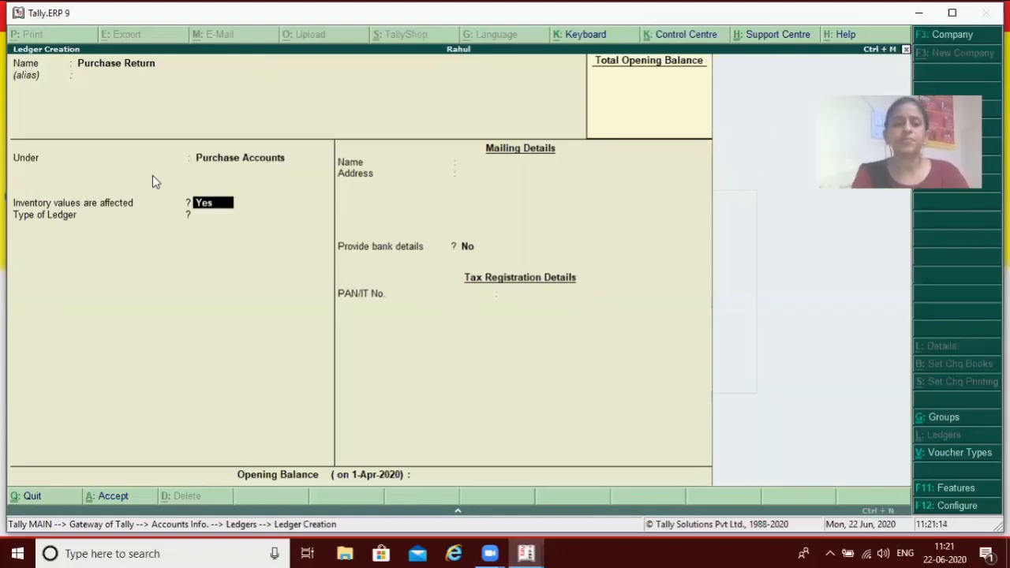
key(Return)
key(Return)
key(Return)
key(Return)
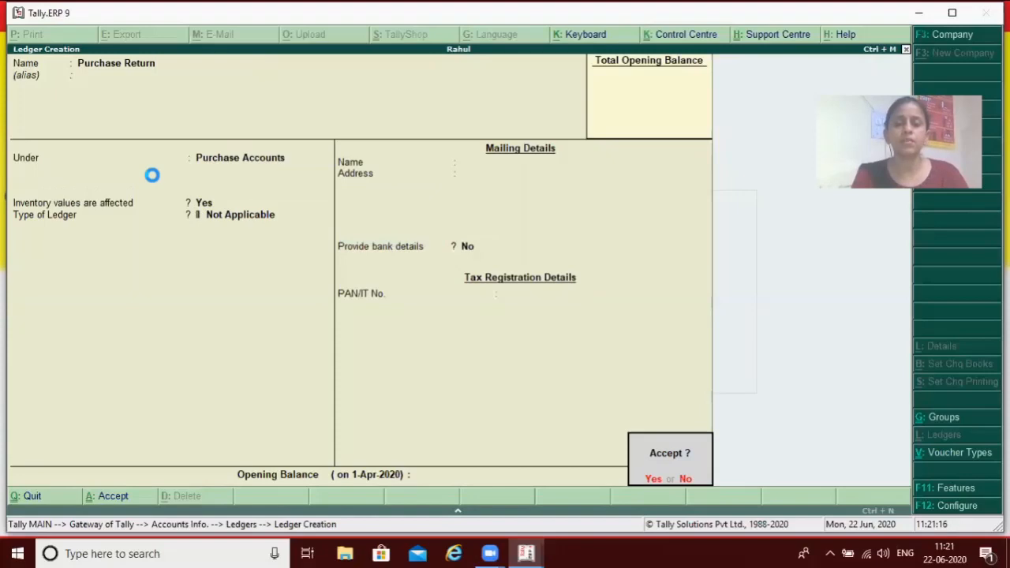
key(Return)
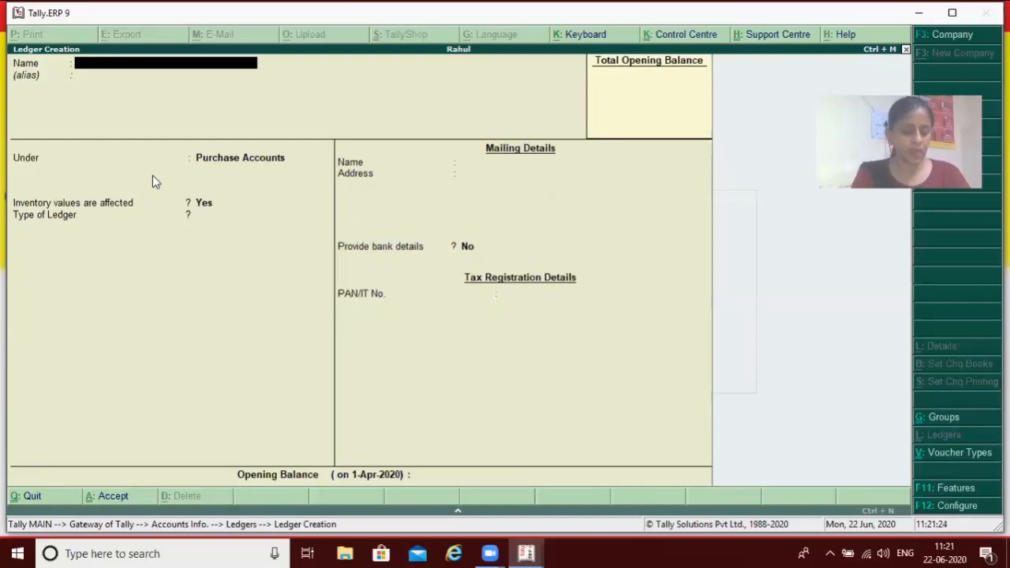
Name the new ledger Discount Allowed and leave its alias blank
text(Disc)
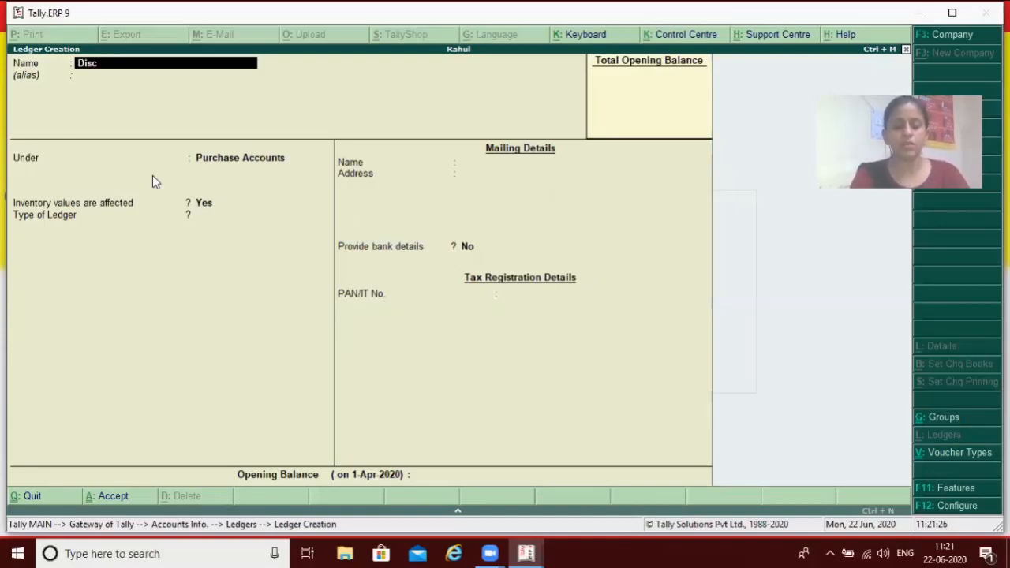
text(ount Allowe)
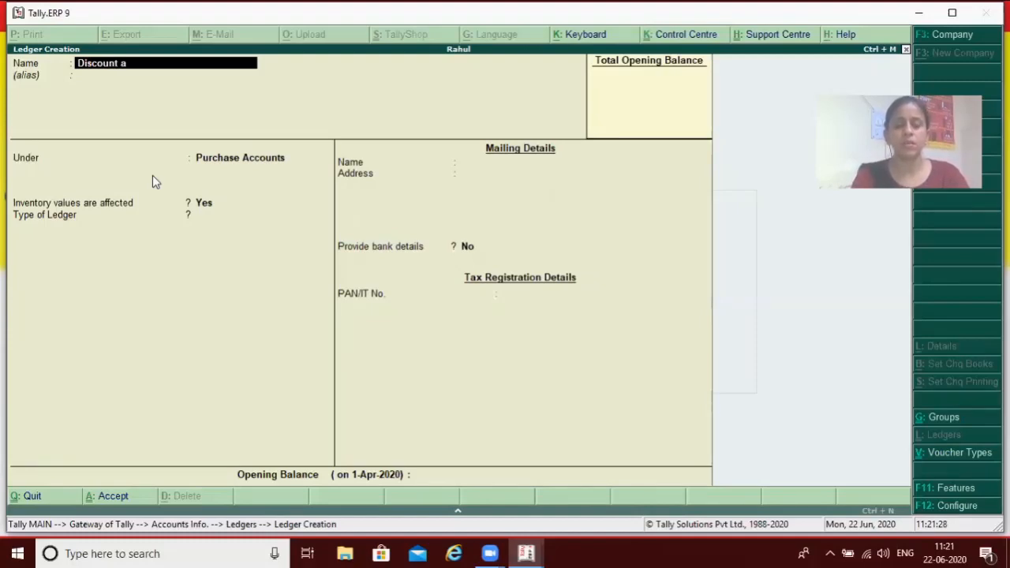
text(d)
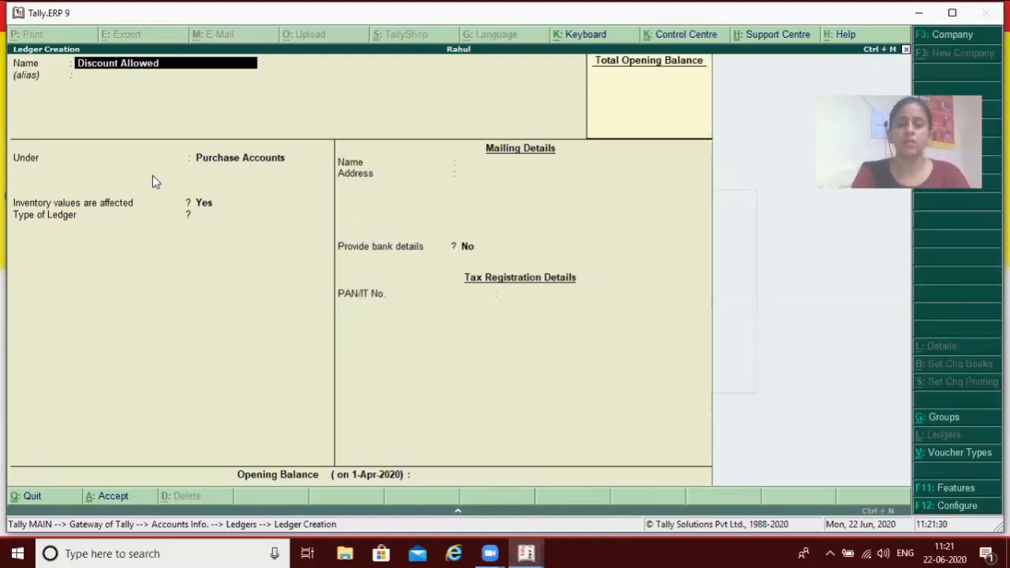
key(Return)
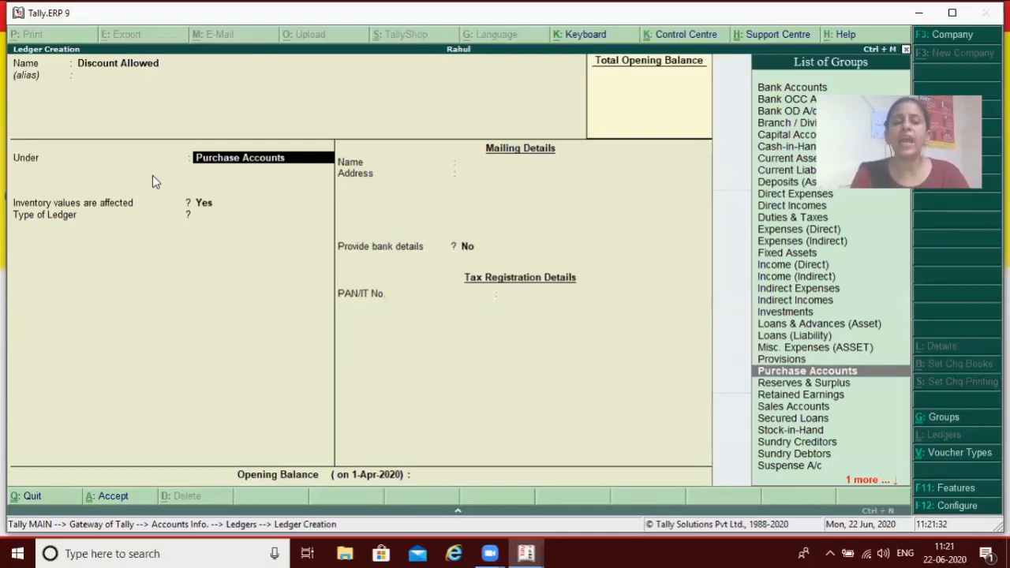
Place the Discount Allowed ledger under Indirect Expenses with ledger type Not Applicable, keep the other defaults, and save it
text(i)
key(Down)
key(Down)
key(Down)
key(Return)
key(Return)
key(Return)
key(Return)
click(153, 175)
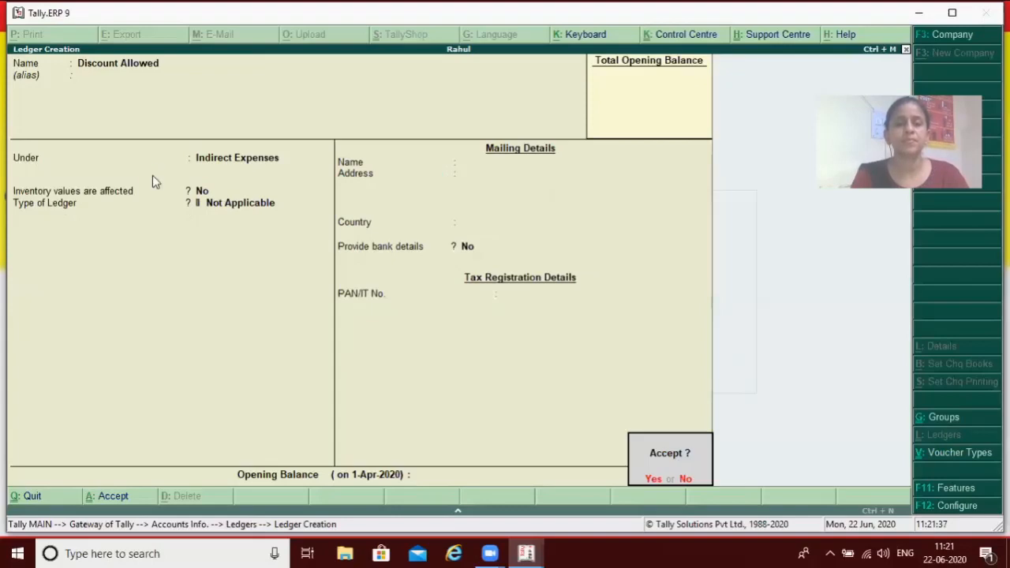
key(Return)
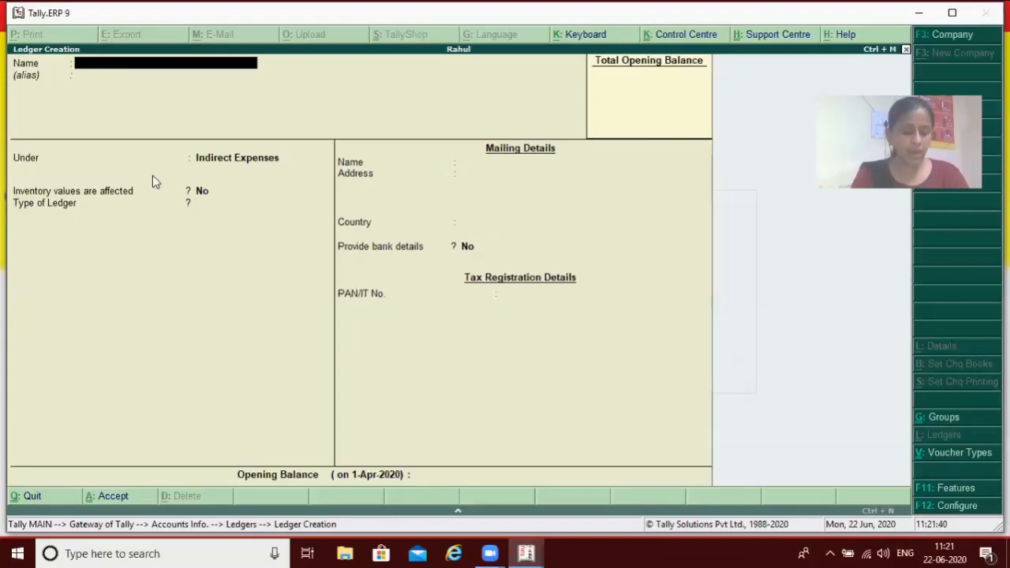
Start another ledger named Discount Received, leaving its alias blank
text(Dis)
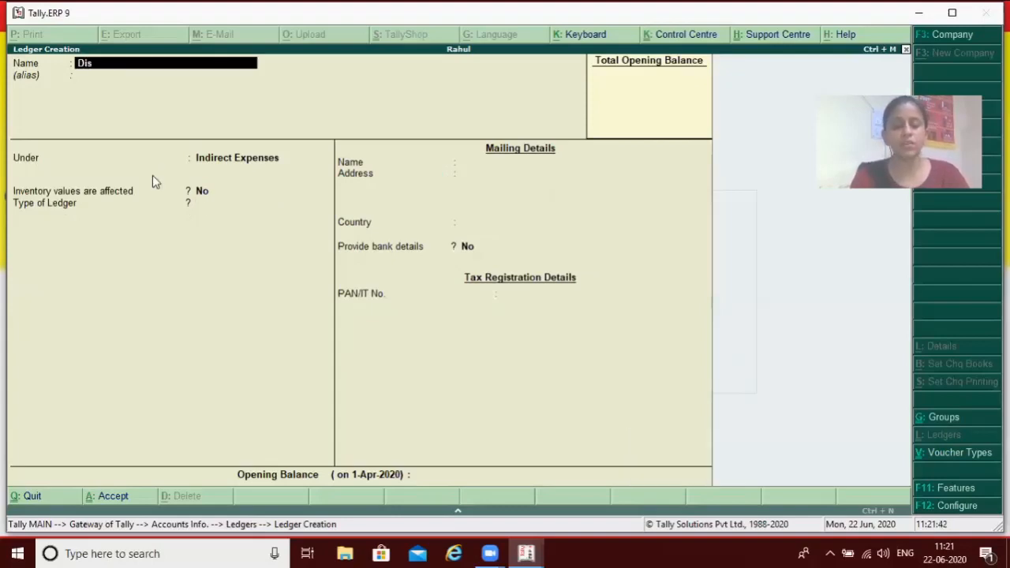
text(count Received)
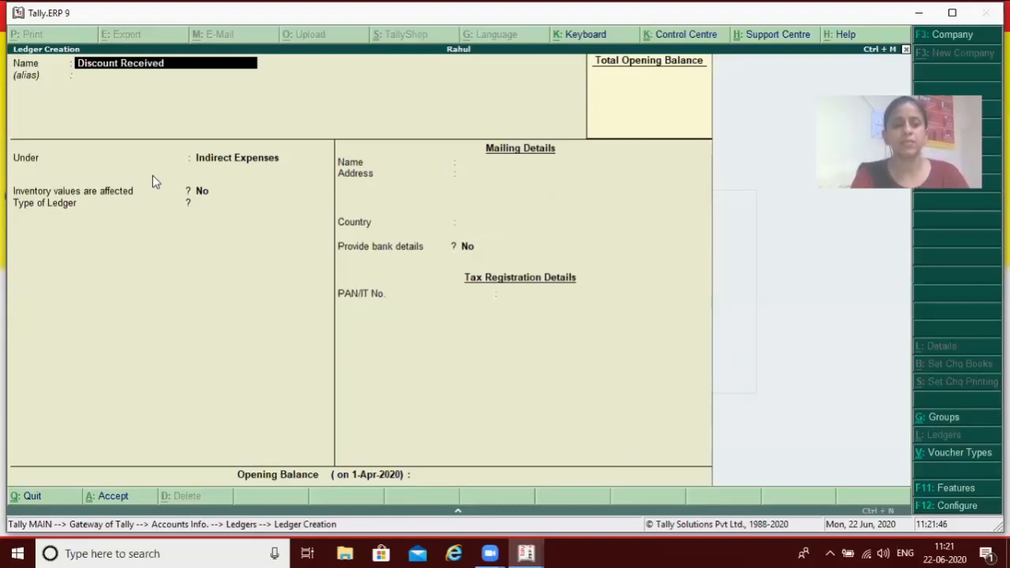
key(Return)
key(Return)
key(Return)
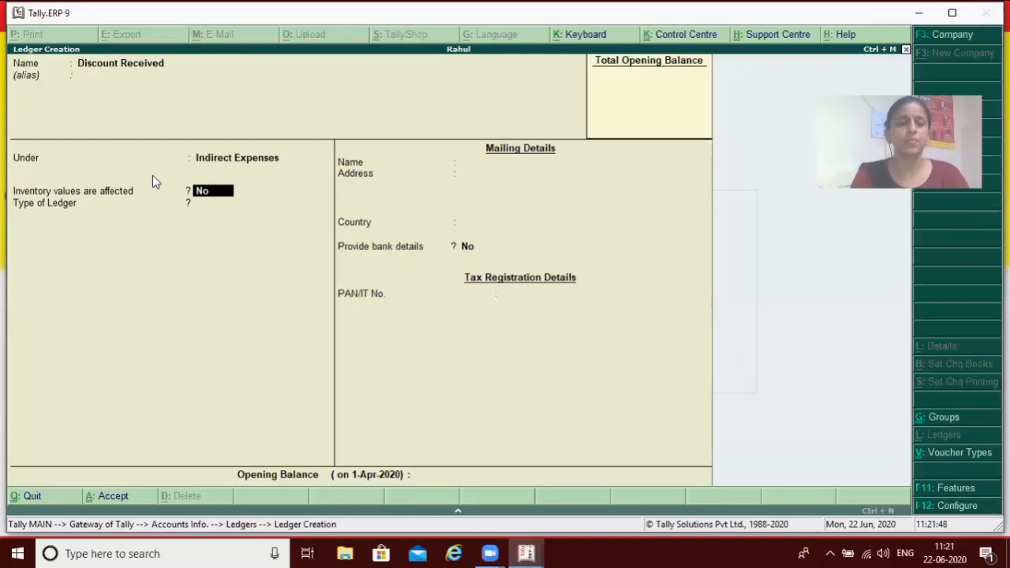
Set the Discount Received ledger's group to Indirect Incomes with ledger type Not Applicable, and save it
key(BackSpace)
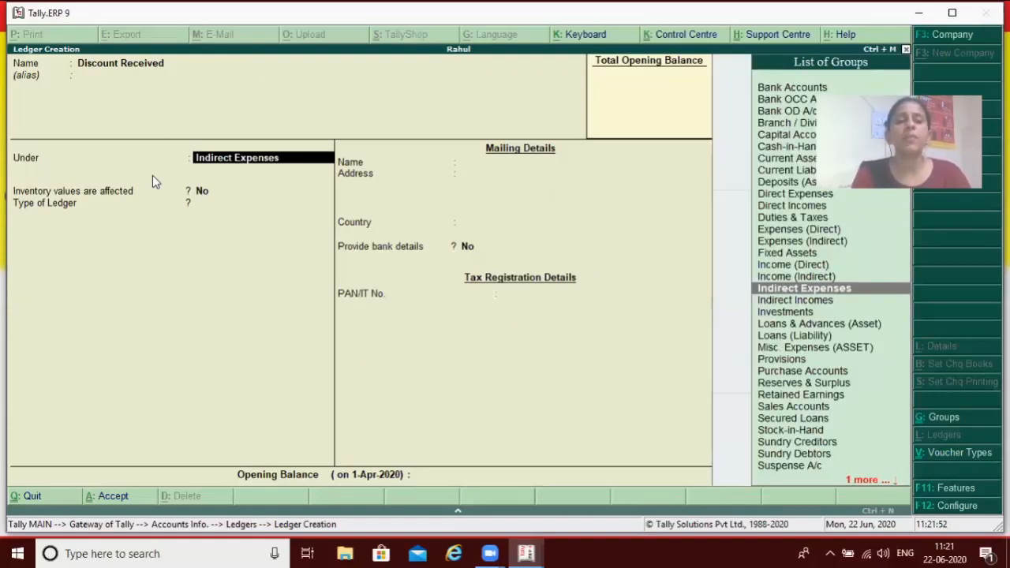
text(i)
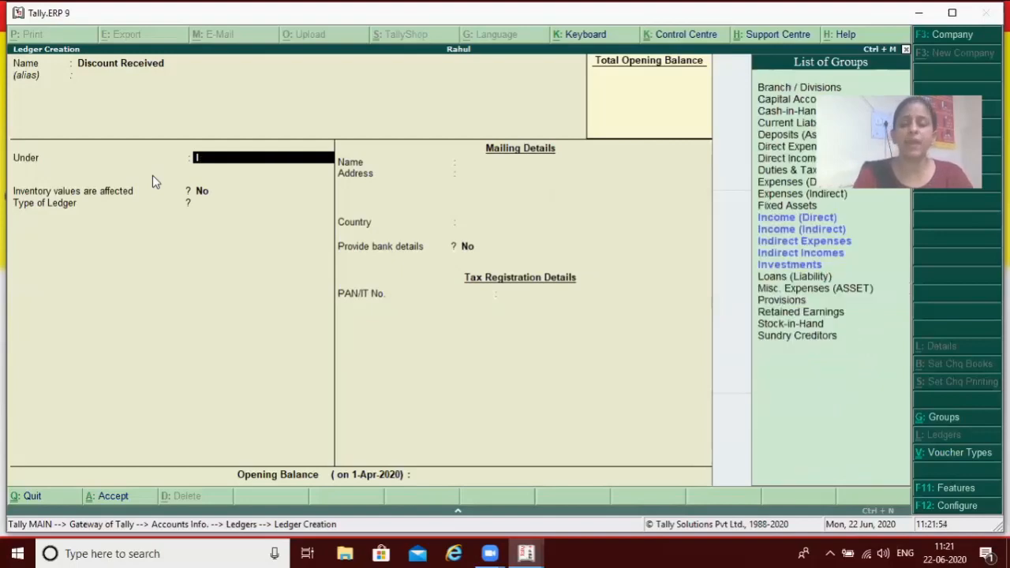
key(BackSpace)
key(Down)
key(Down)
key(Down)
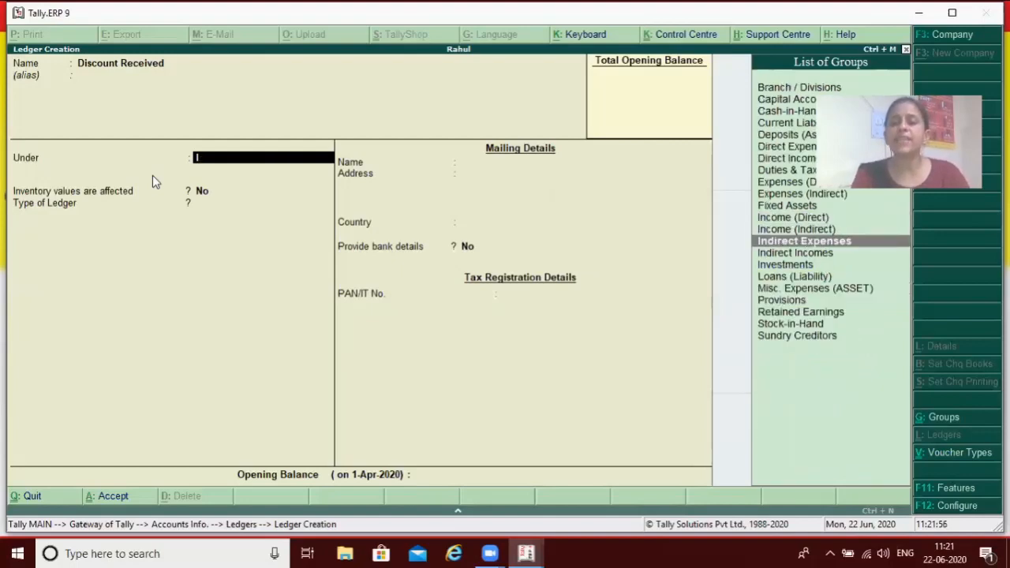
key(Return)
key(Return)
key(Return)
key(Return)
key(Return)
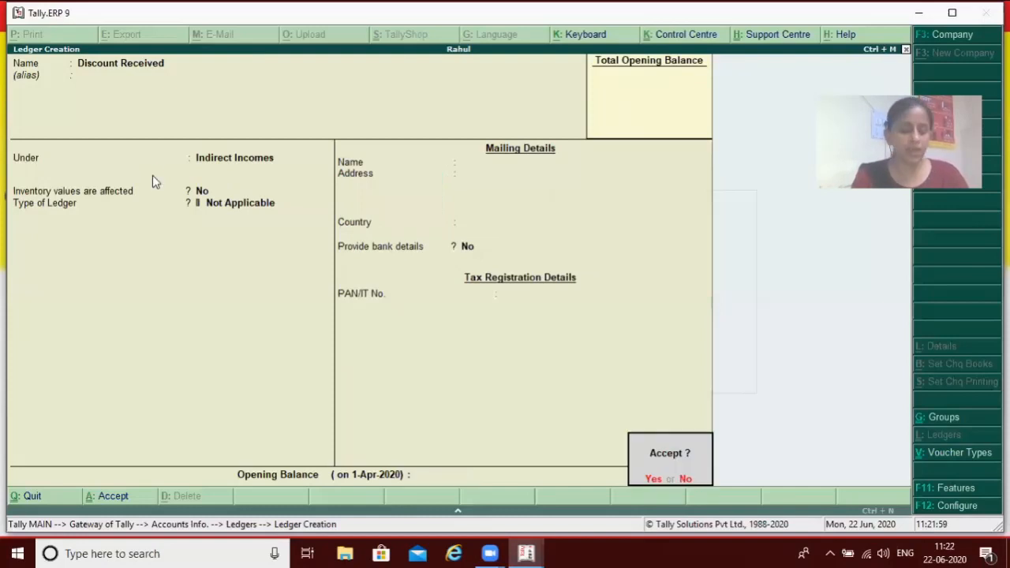
key(Return)
Name the next new ledger Vishal Trading and leave its alias blank
text(Vishal)
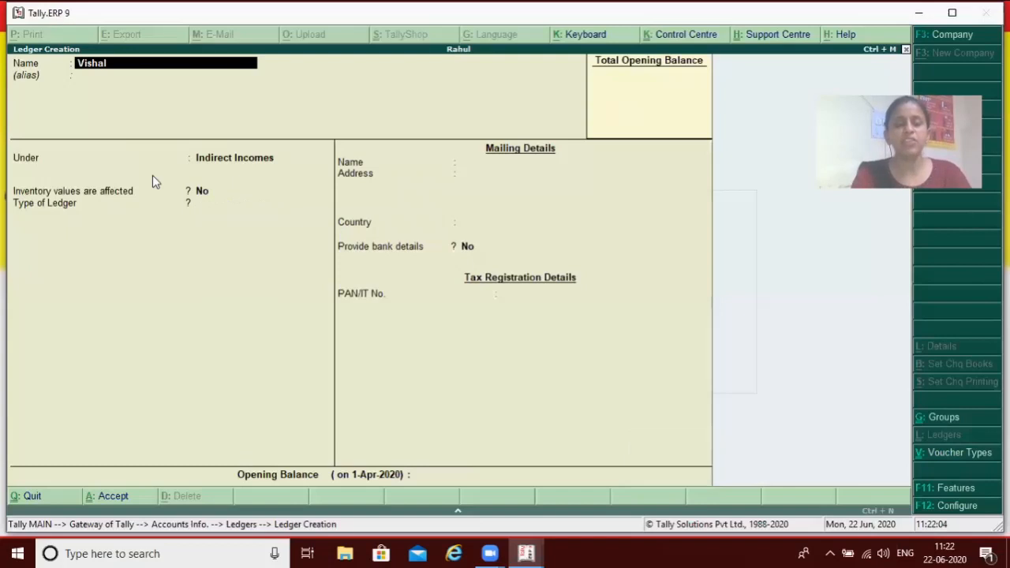
text( Tra)
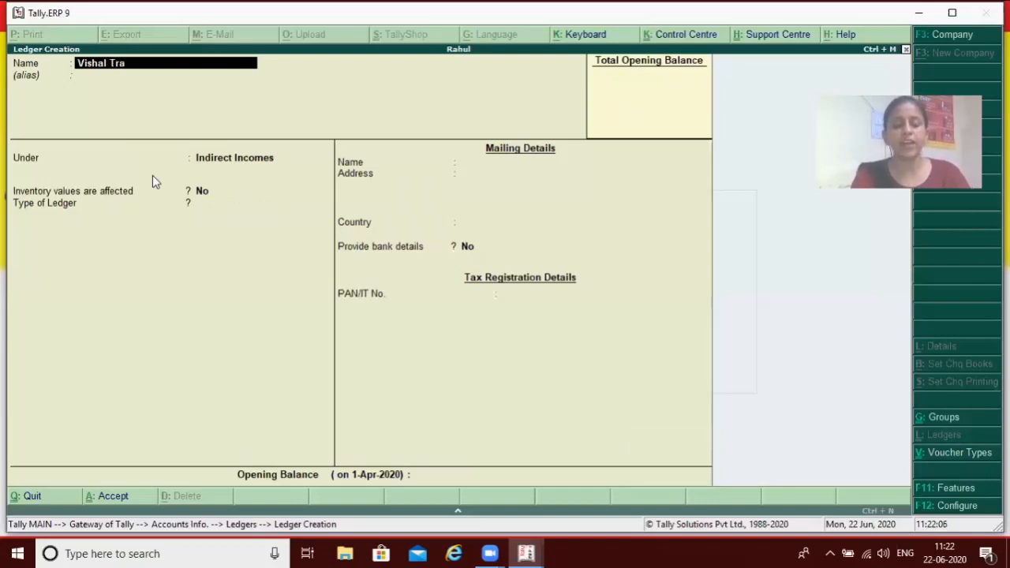
text(ding)
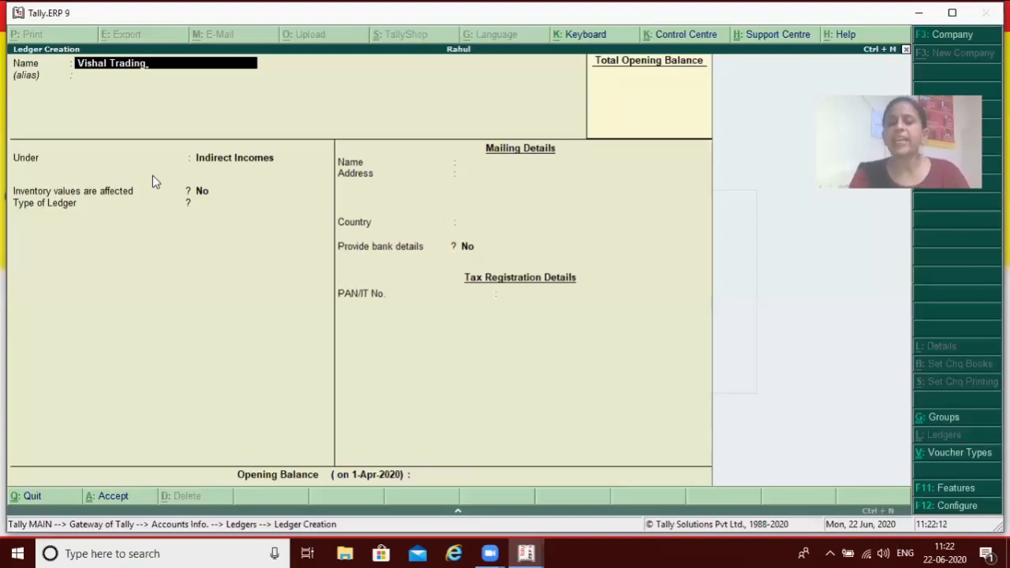
key(Return)
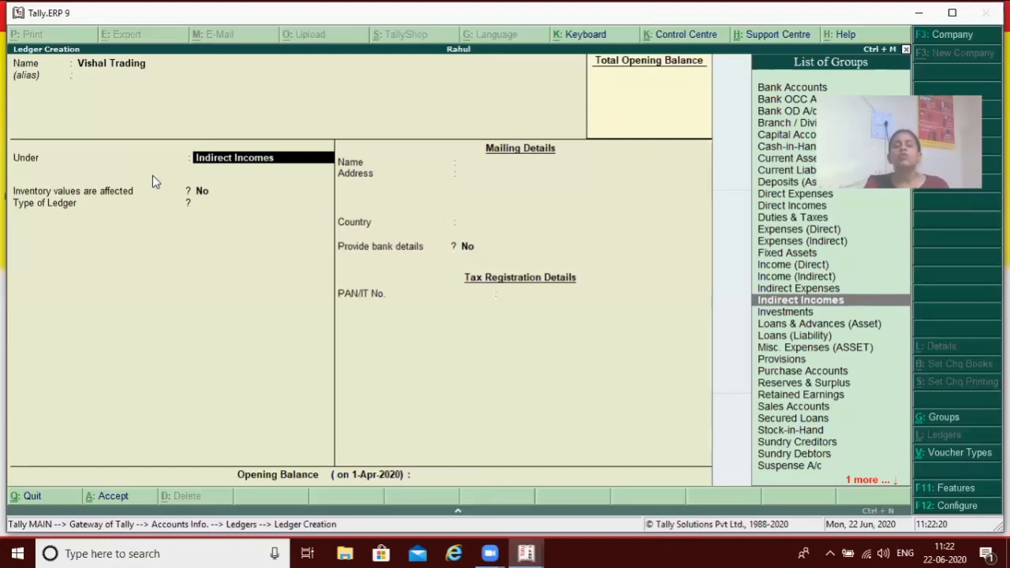
Place the Vishal Trading ledger under Sundry Creditors, keep the default bill-by-bill and mailing details, and save it
text(S)
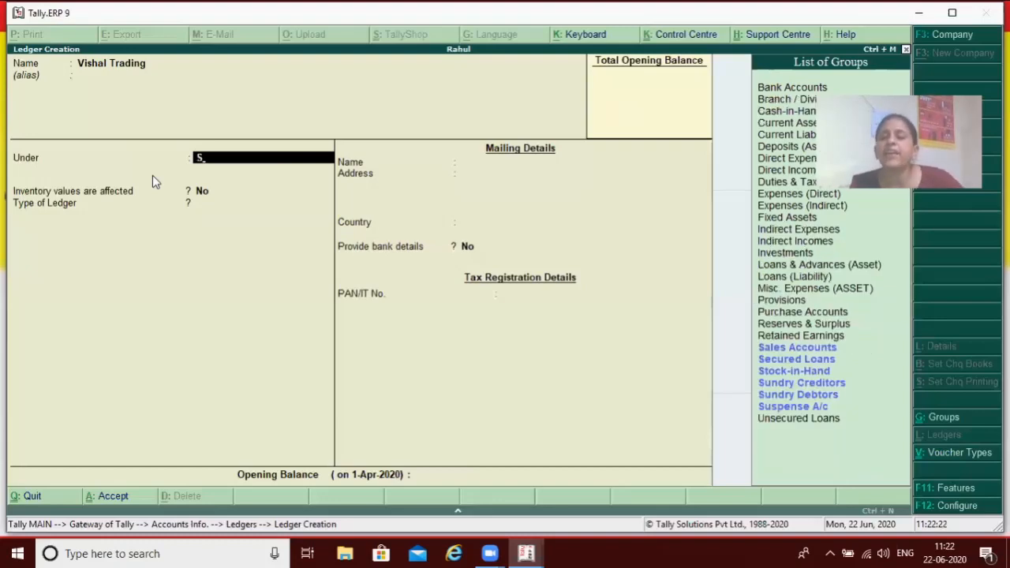
key(Down)
key(Down)
key(Down)
key(Down)
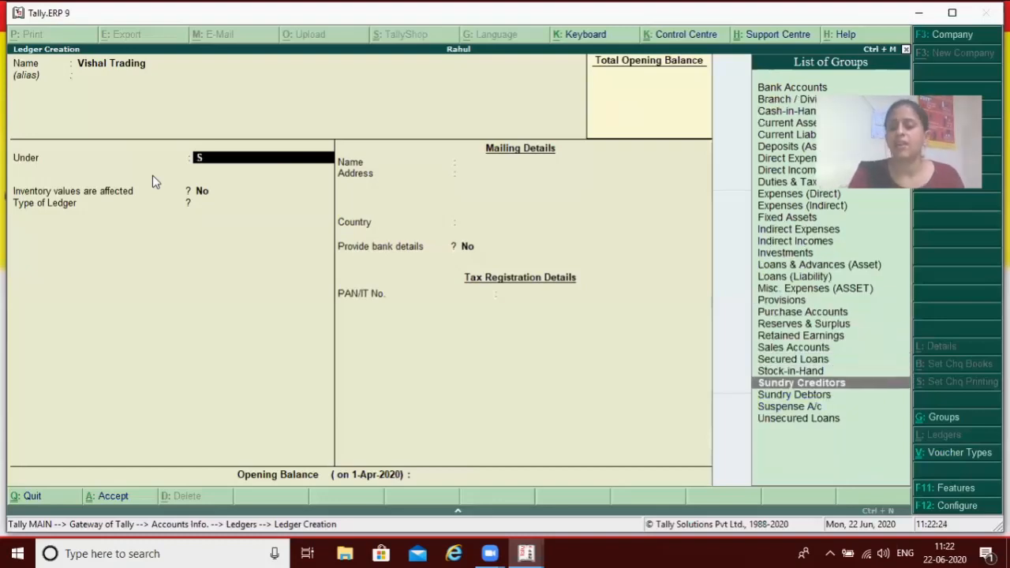
key(Return)
key(Return)
key(Return)
key(Return)
key(Return)
key(Return)
key(Return)
key(Return)
key(Return)
key(Return)
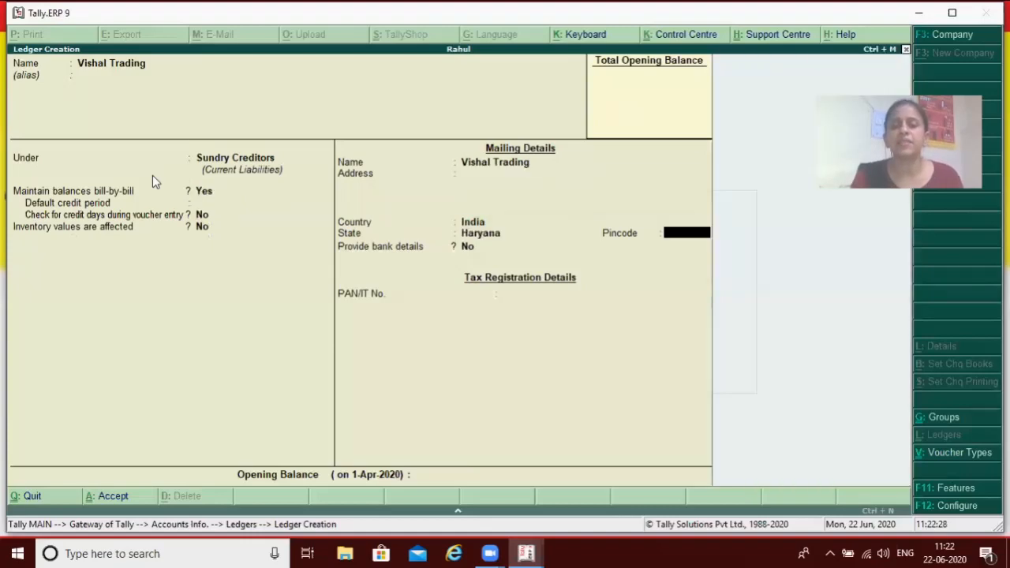
key(Return)
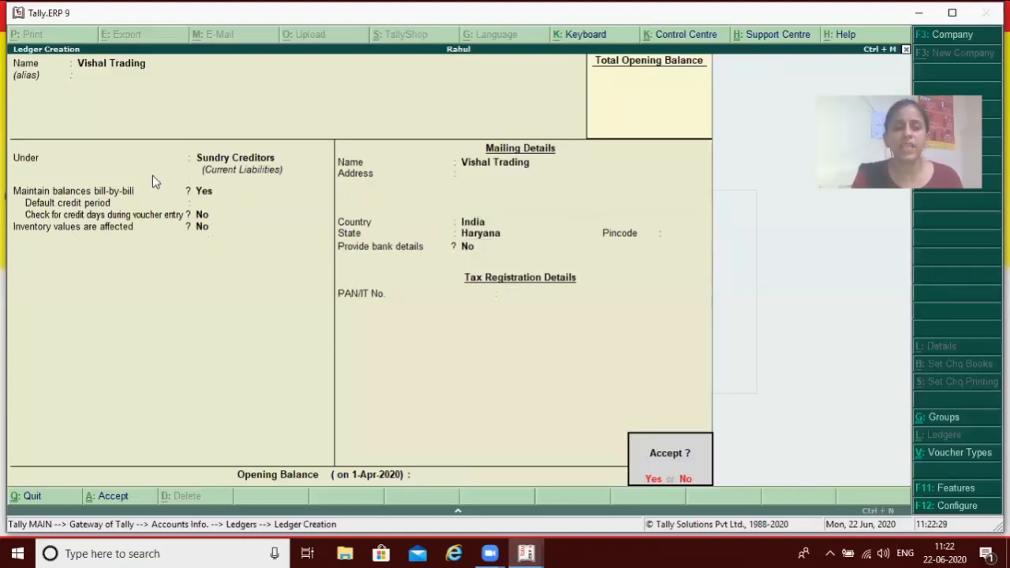
key(Return)
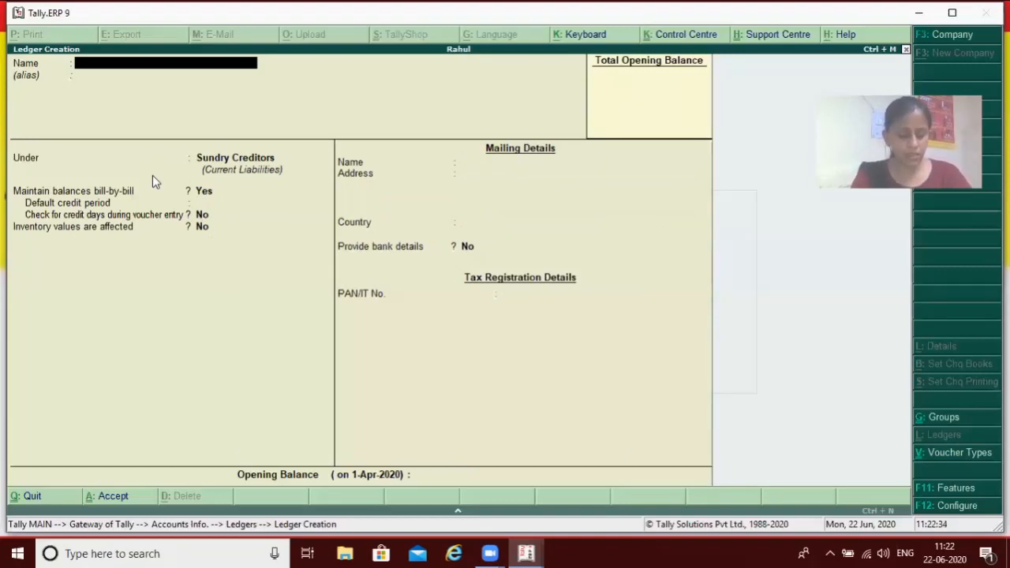
Create a ledger named Mohan Garments under the Sundry Creditors group, keep the remaining defaults, and save it
text(Mohan Garments)
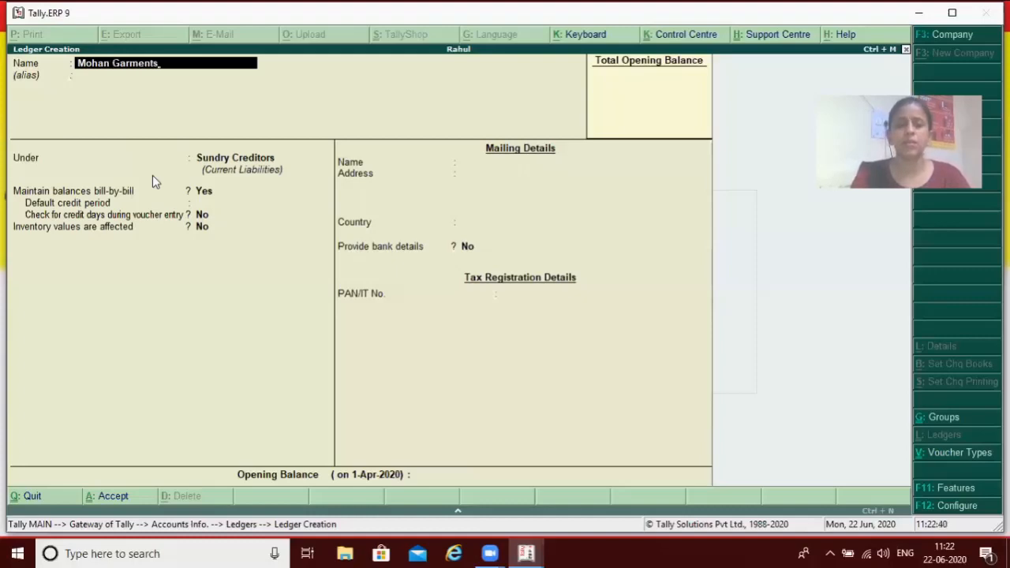
key(Return)
key(Return)
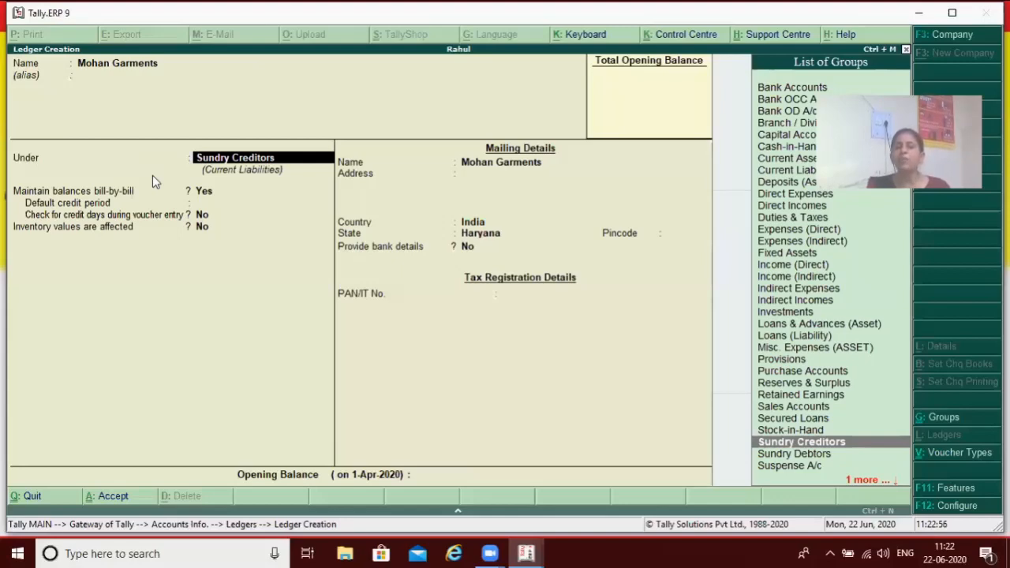
key(Return)
key(Return)
key(Return)
key(Return)
key(Return)
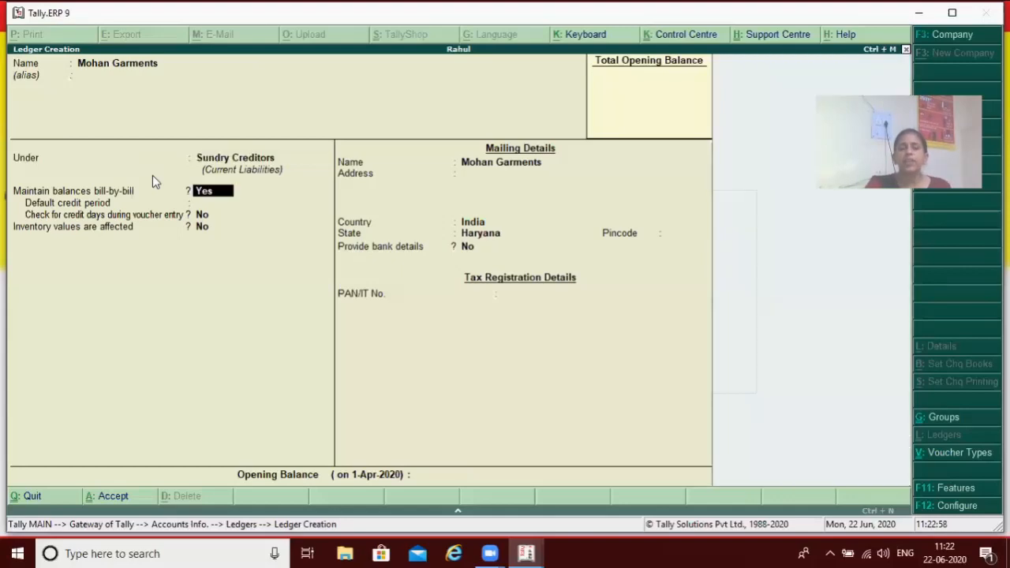
key(Return)
key(Return)
key(Return)
key(Return)
key(Return)
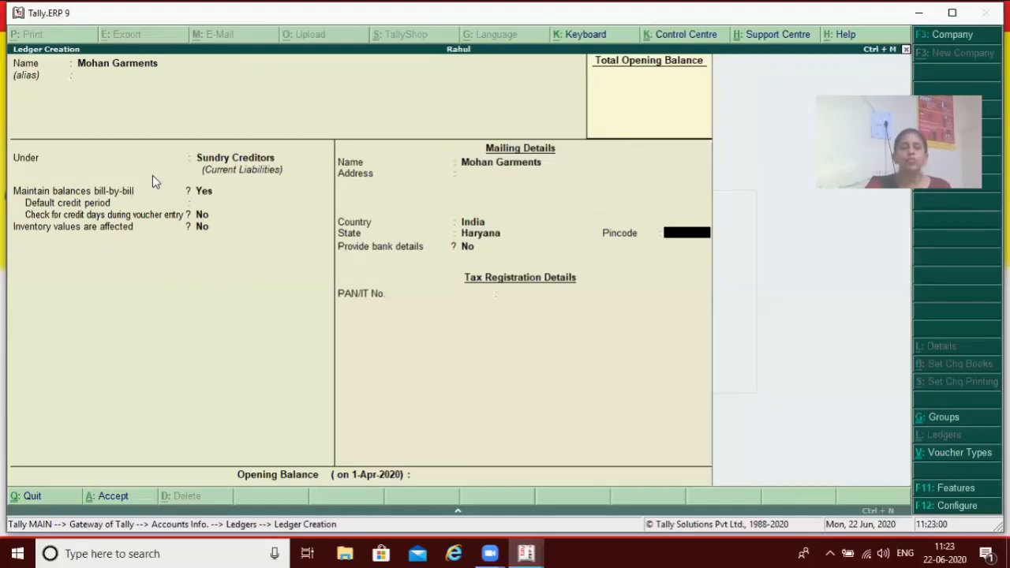
key(Return)
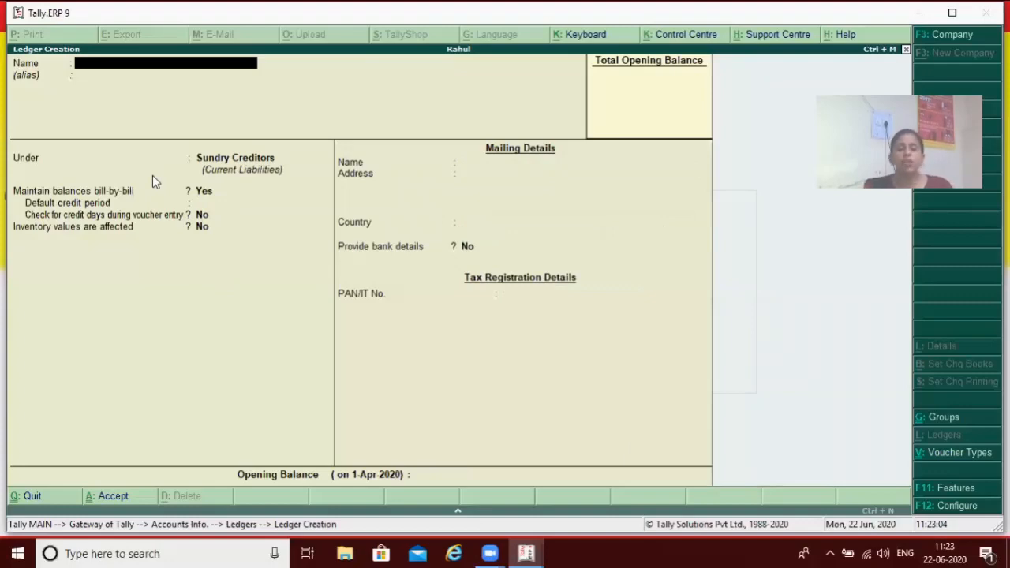
Name the next new ledger Hero Ltd. and leave its alias blank
text(Her)
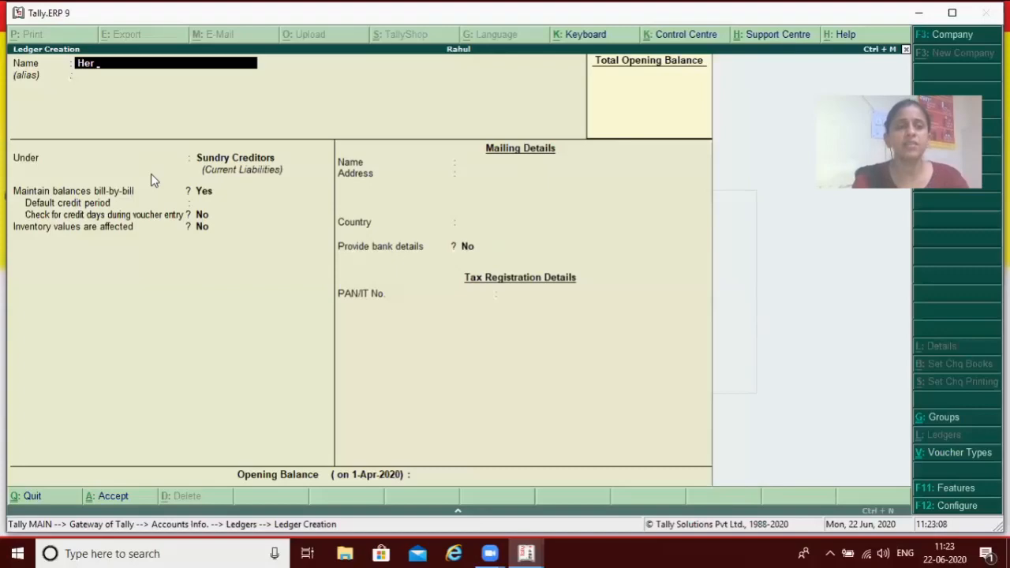
text(o Ltd.)
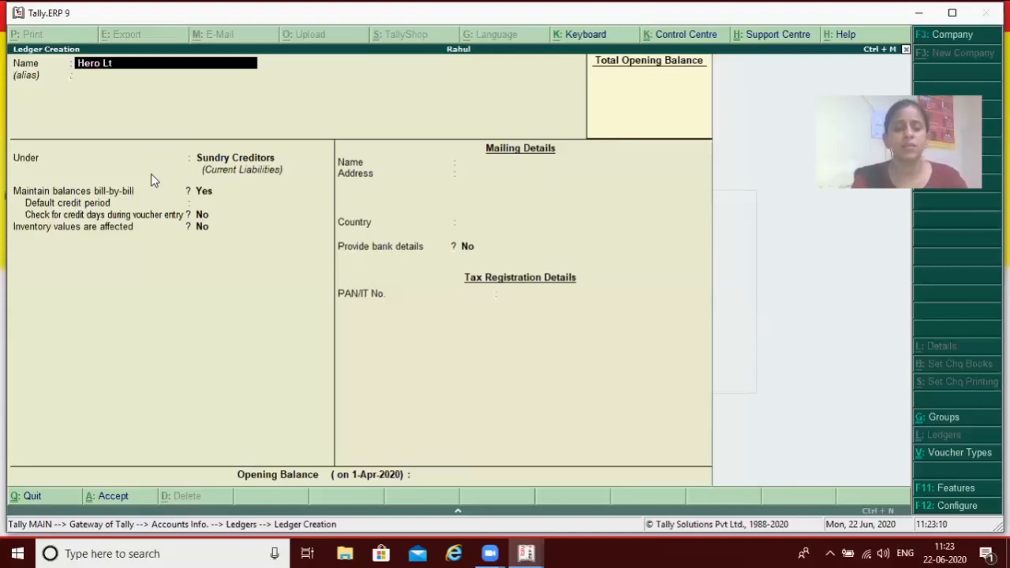
key(Return)
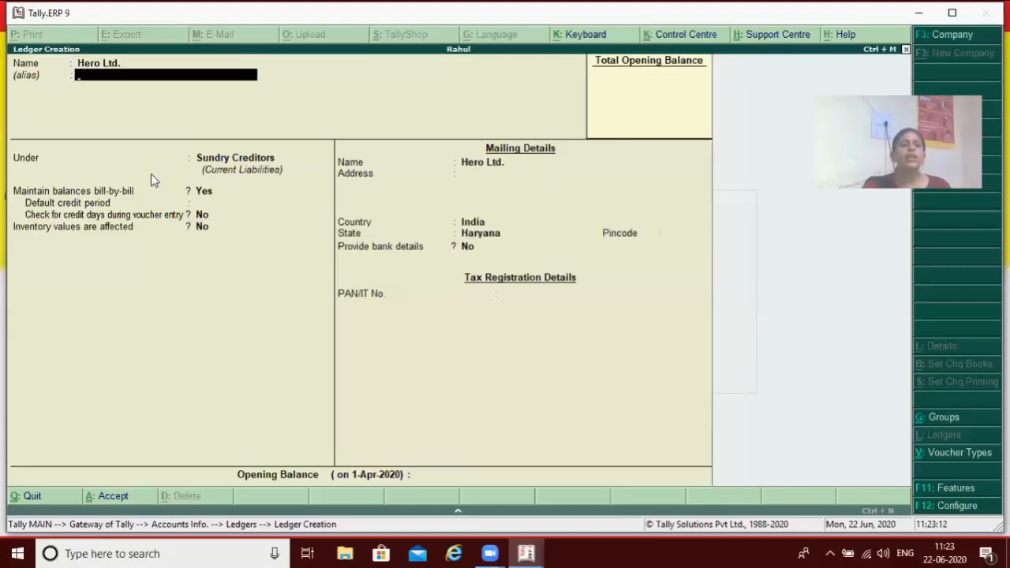
key(Return)
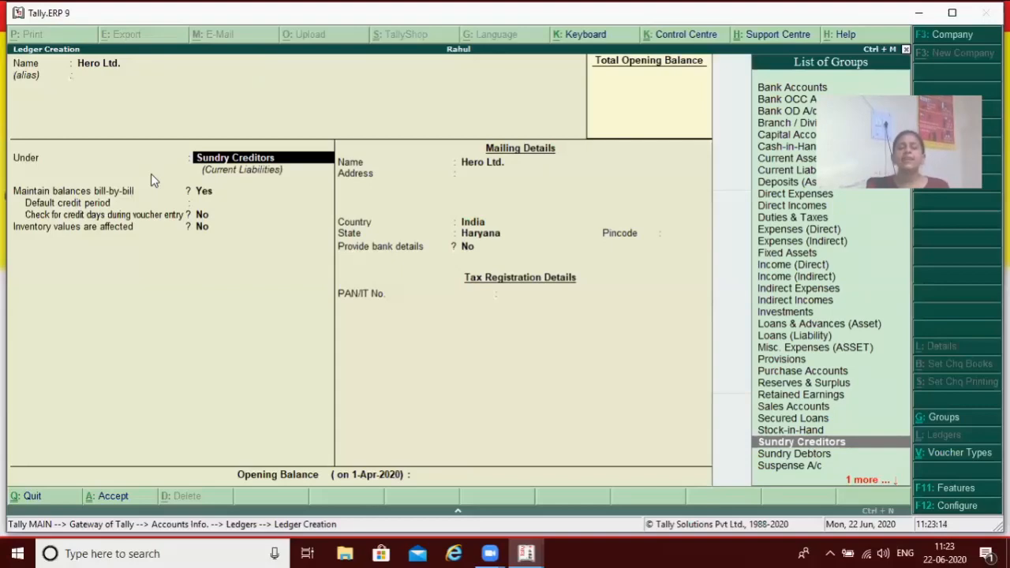
Place the Hero Ltd. ledger under Sundry Debtors, keep the default bill-by-bill and mailing details, and save it
text(S)
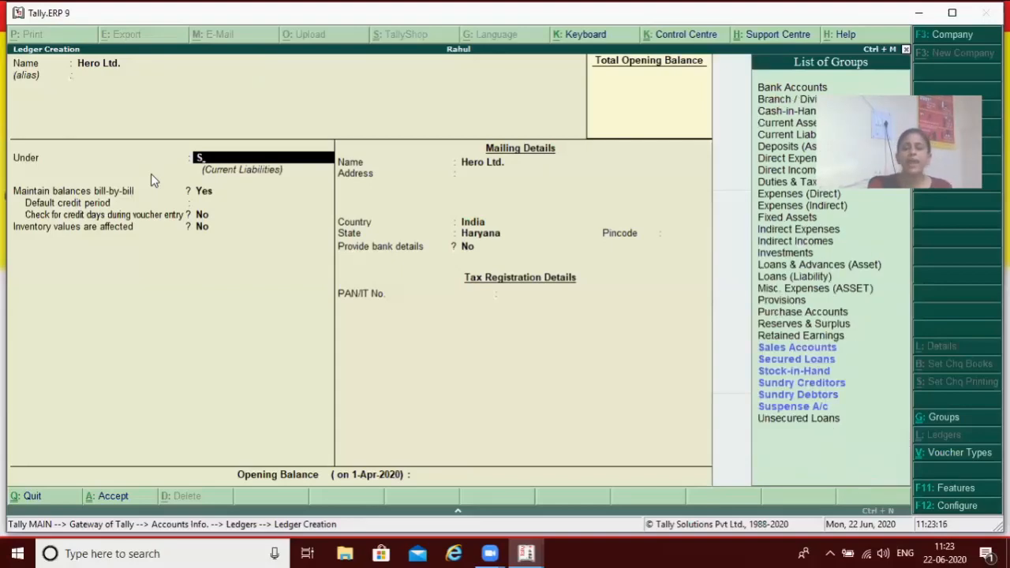
key(Down)
key(Down)
key(Down)
key(Down)
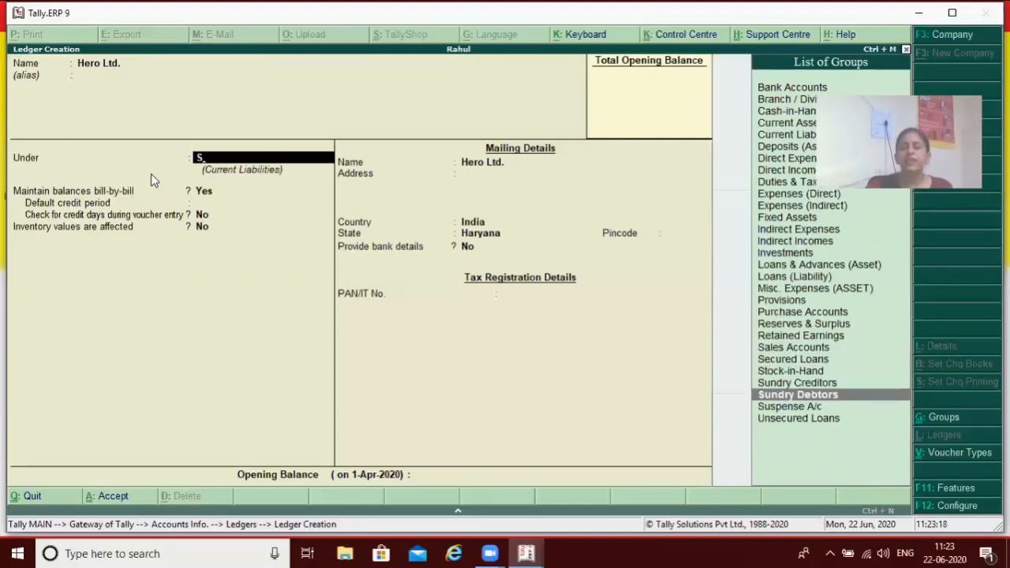
key(Return)
key(Return)
key(Return)
key(Return)
key(Return)
key(Return)
key(Return)
key(Return)
key(Return)
key(Return)
key(Return)
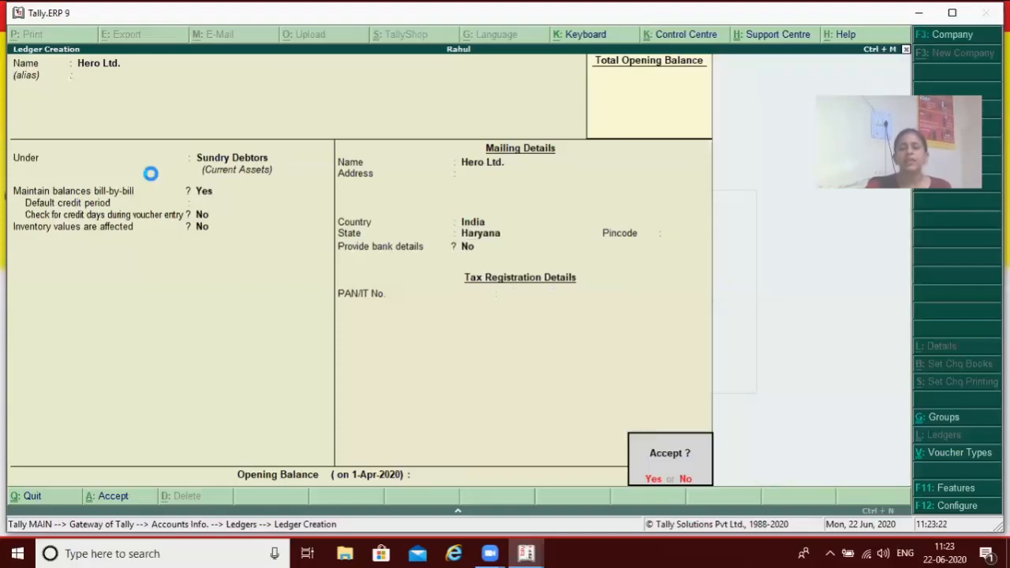
key(Return)
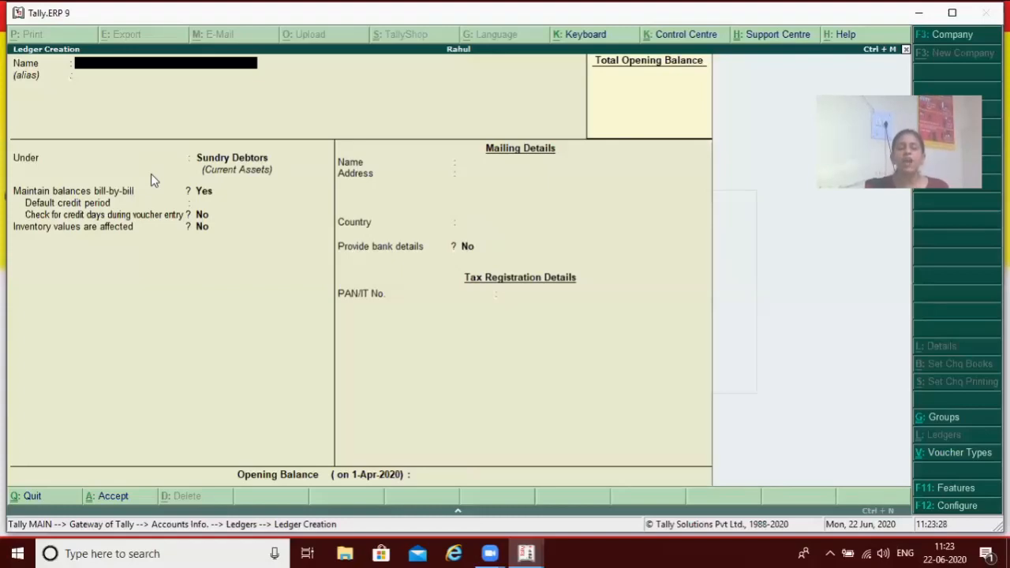
Create a ledger named Salary under the Indirect Incomes group, keep the remaining defaults, and save it
text(Salary)
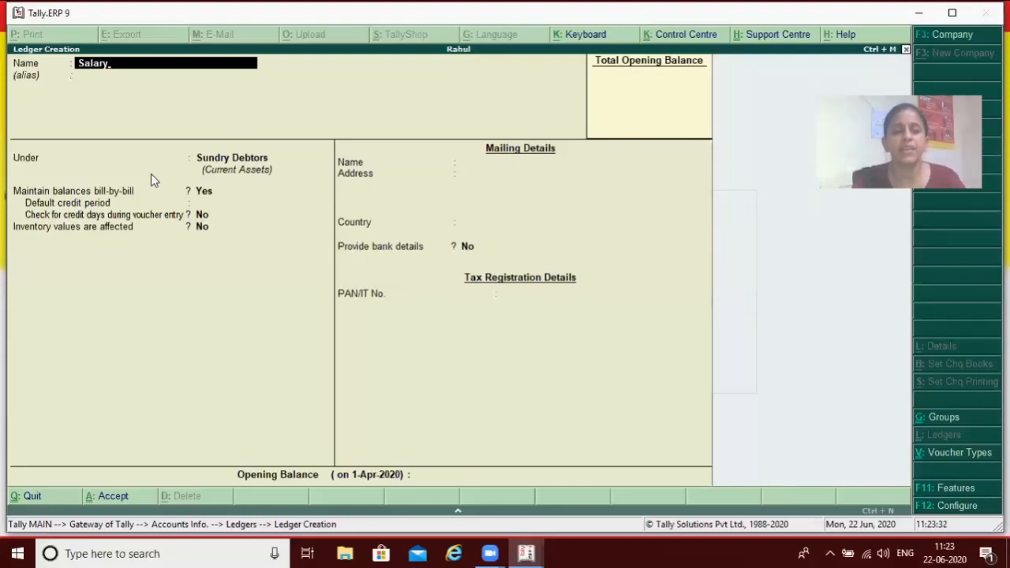
key(Return)
key(Return)
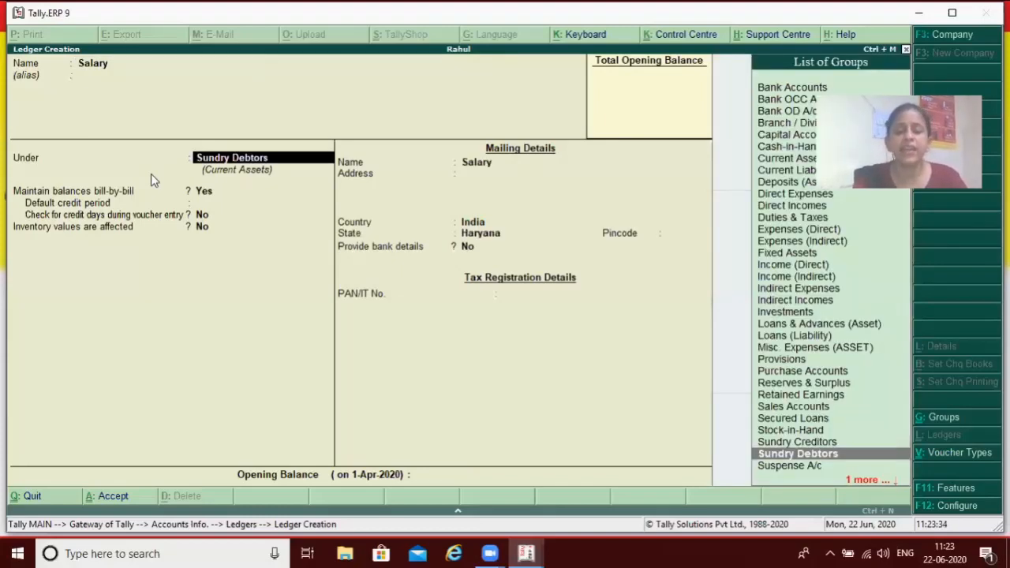
text(i)
key(Down)
key(Down)
key(Down)
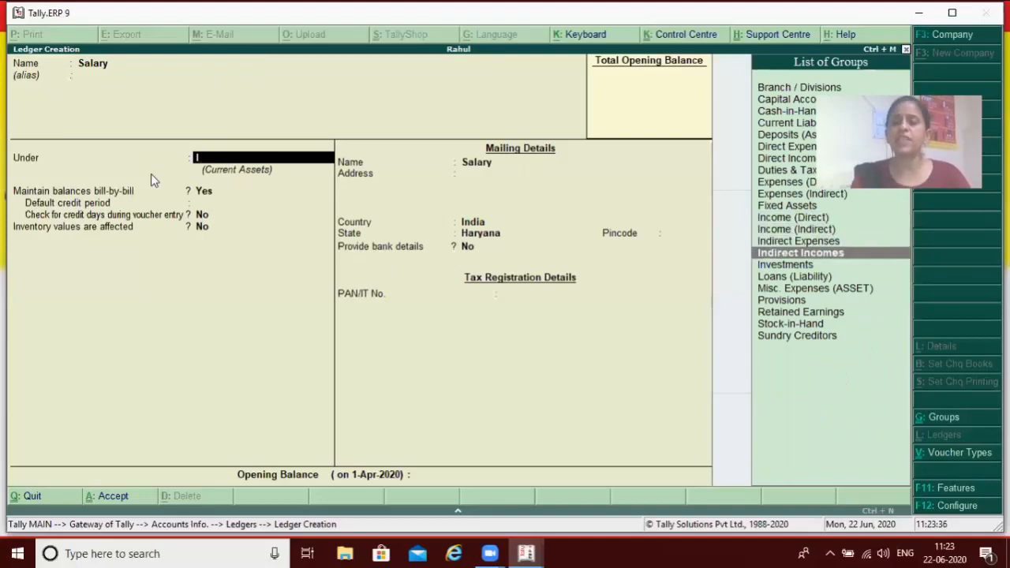
key(Return)
key(Return)
key(Return)
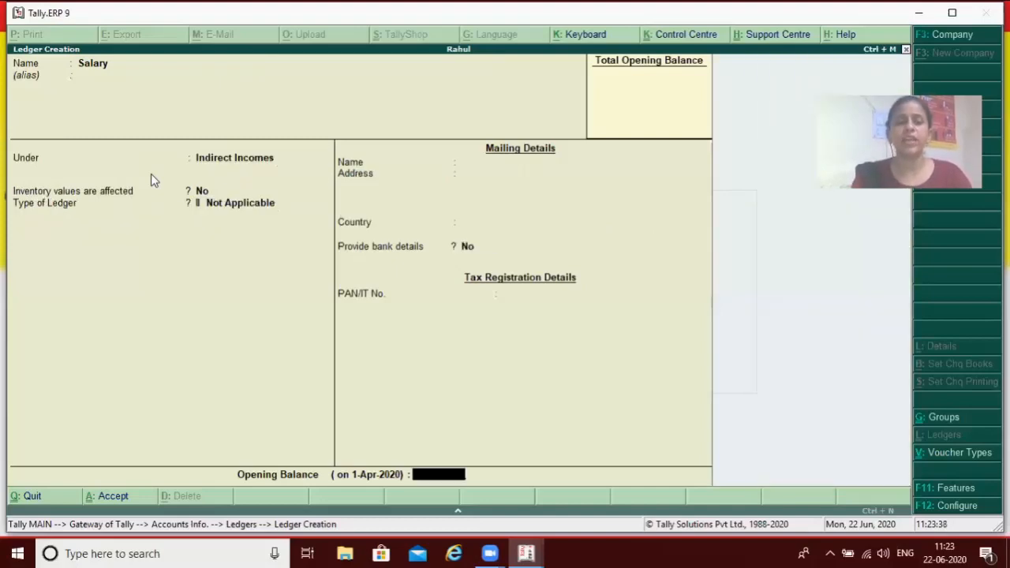
key(Return)
key(Return)
Create a ledger named Rent under the Indirect Expenses group, keep the remaining defaults, and save it
text(Rent)
key(Return)
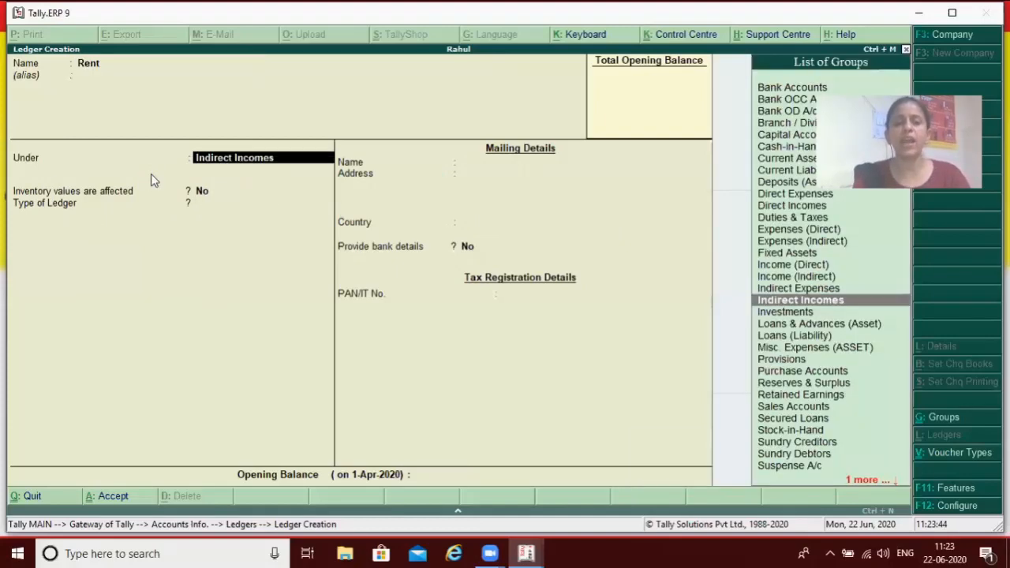
key(Return)
key(BackSpace)
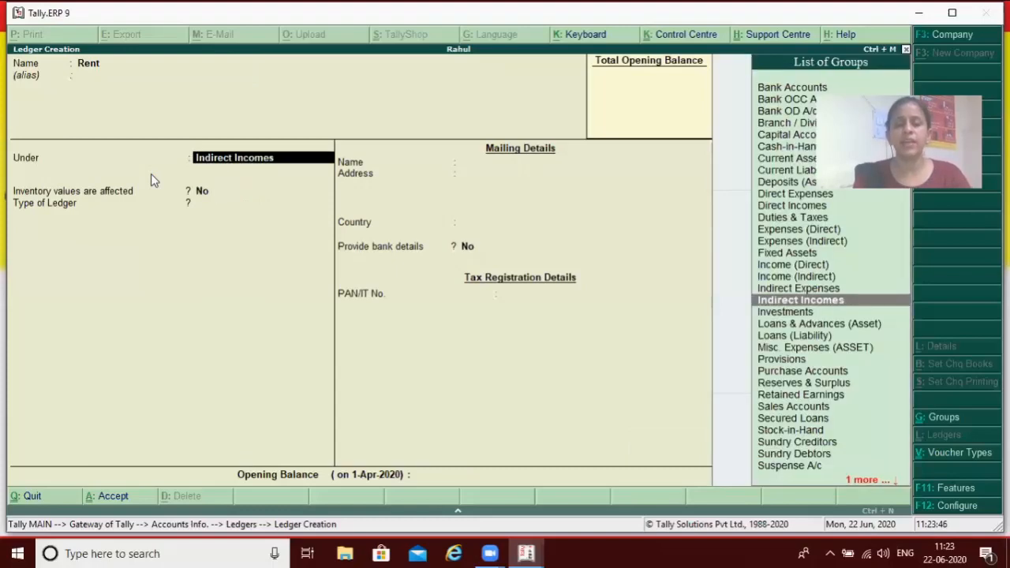
key(Up)
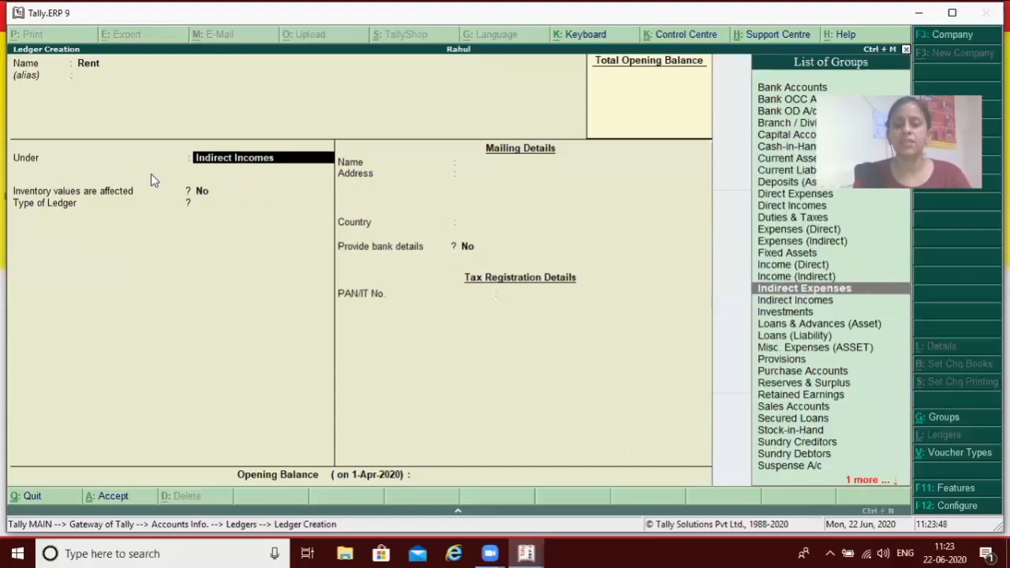
key(Return)
key(Return)
key(Return)
key(Return)
key(Return)
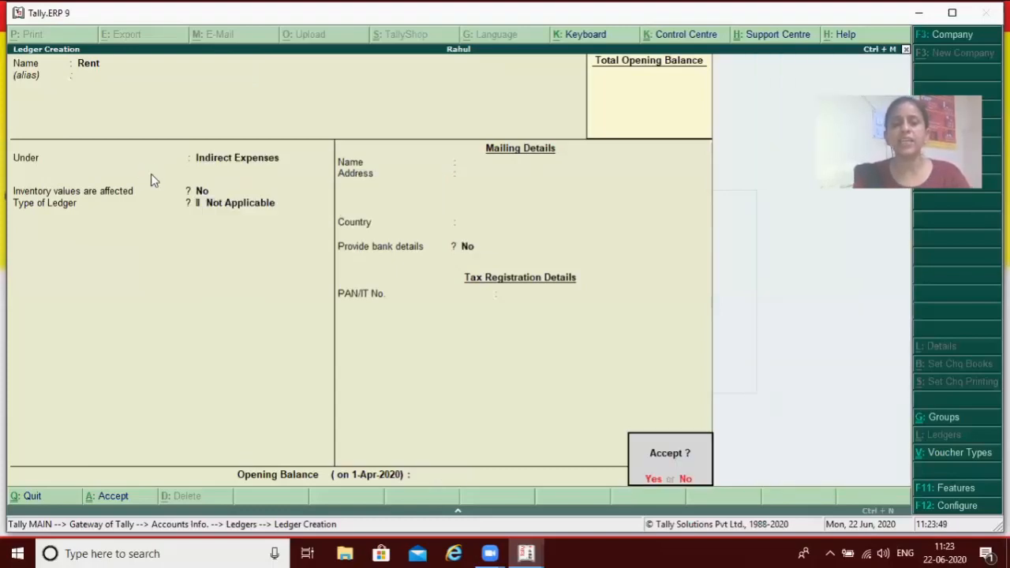
Leave ledger creation and open the Salary ledger for alteration from the single ledgers
key(Return)
key(Escape)
key(Return)
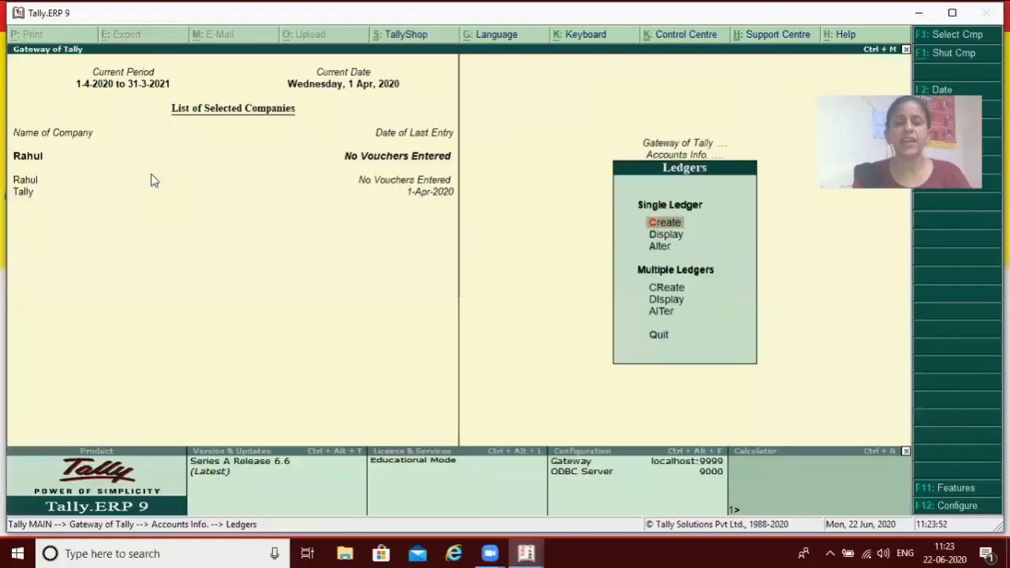
key(Down)
key(Down)
key(Return)
text(S)
key(Down)
key(Up)
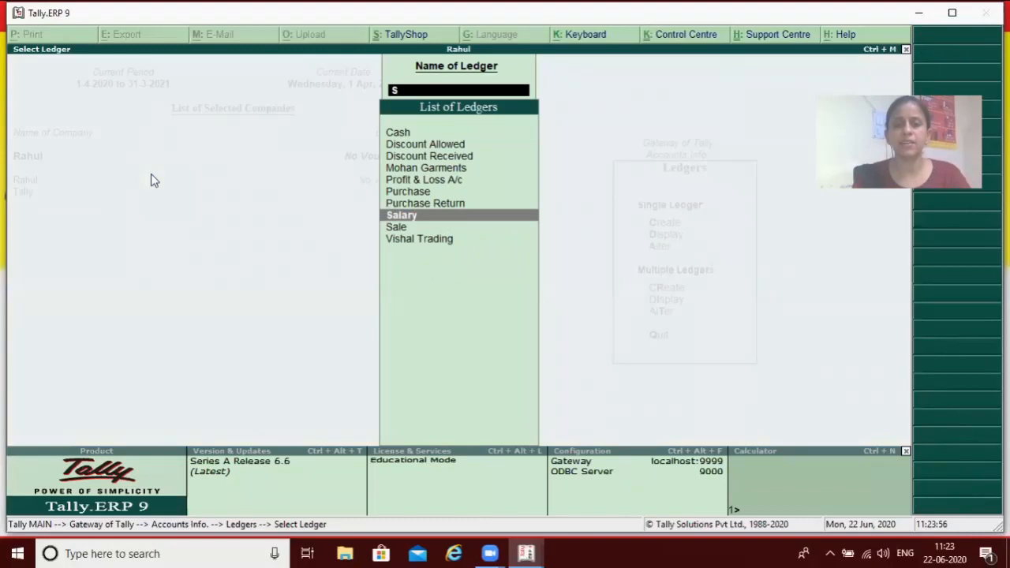
key(Return)
key(Return)
key(Return)
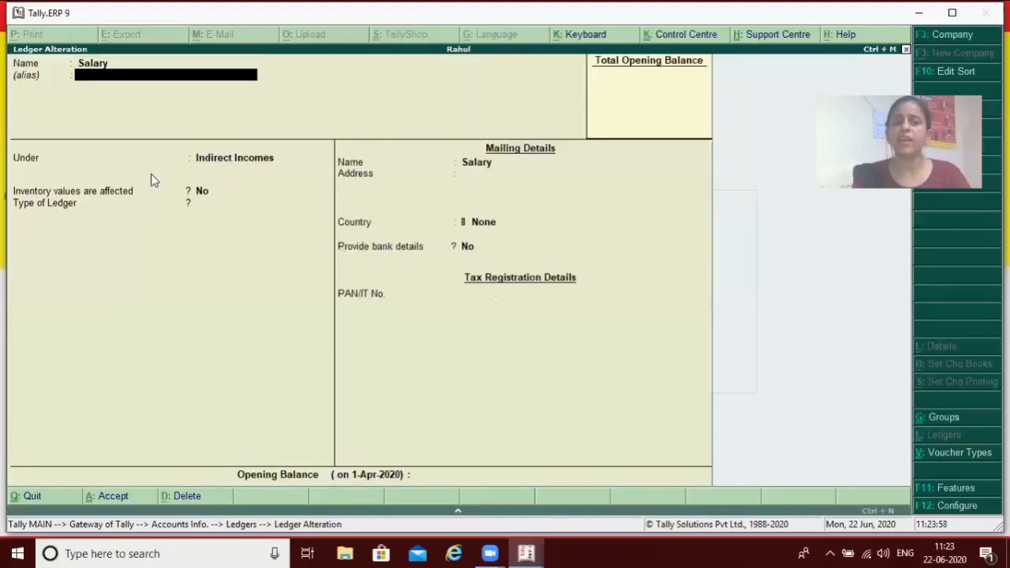
Change the Salary ledger's group to Indirect Expenses, save the alteration, and return to the Ledgers menu
key(Up)
key(Return)
key(Return)
key(Return)
key(Return)
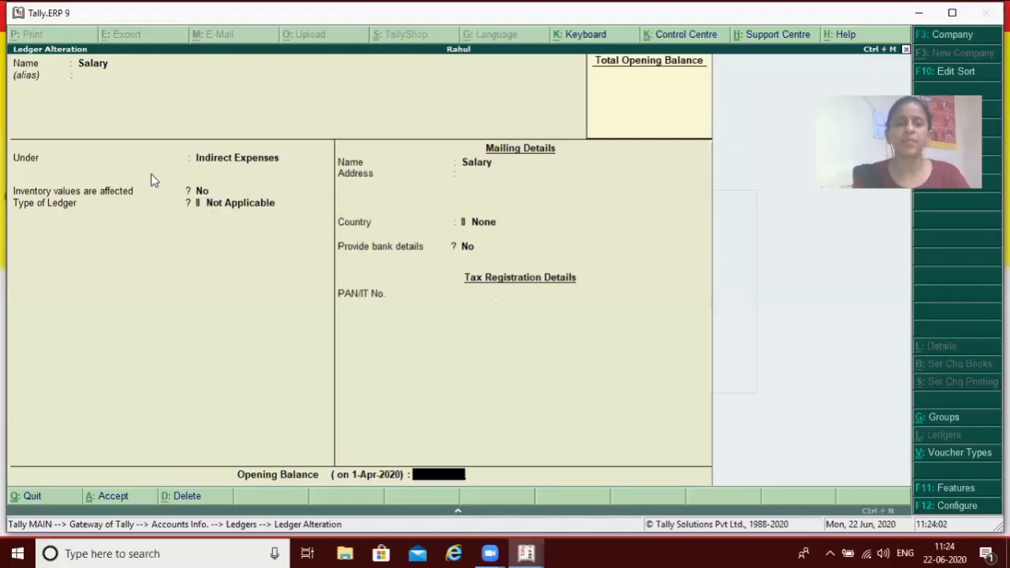
key(Return)
key(Return)
key(Escape)
key(Escape)
Start a new single ledger named Drawings and leave its alias blank
key(Up)
key(Up)
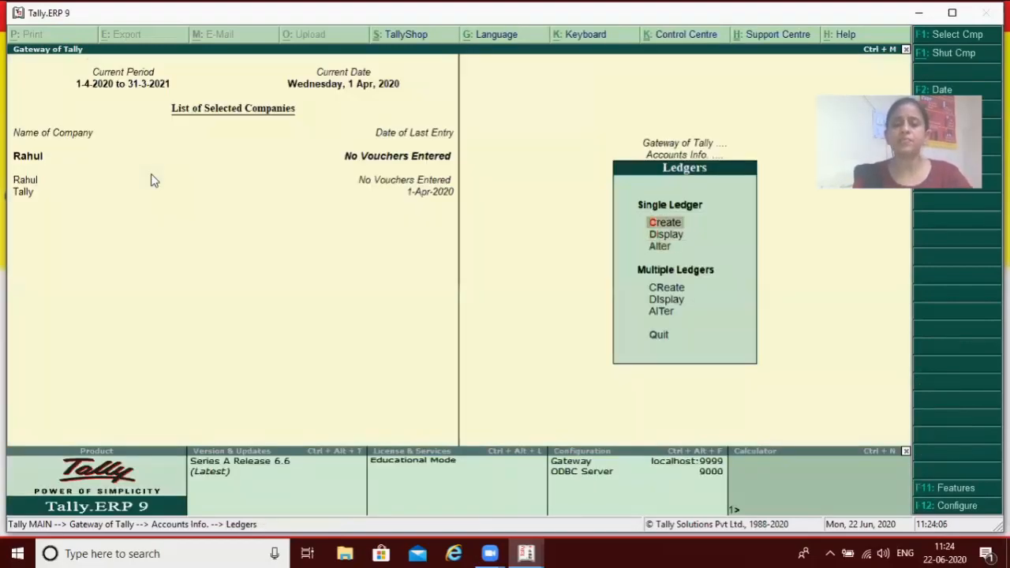
key(Return)
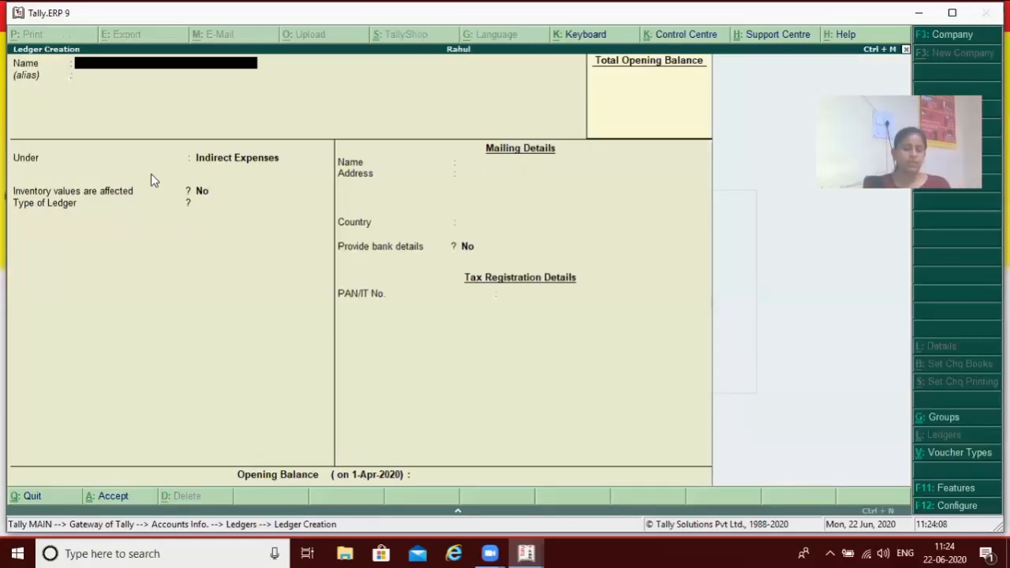
text(Drawings)
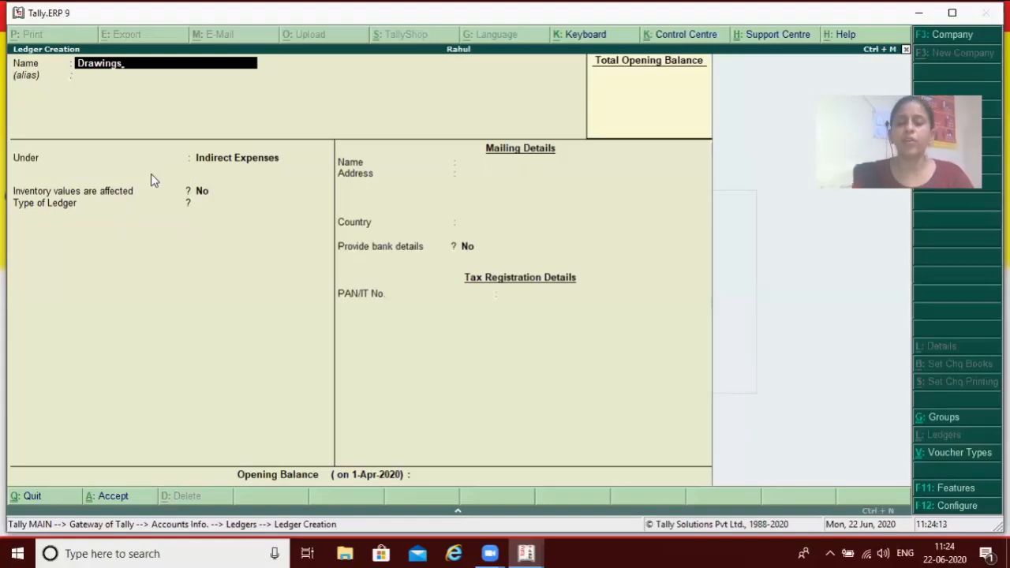
key(Return)
key(Return)
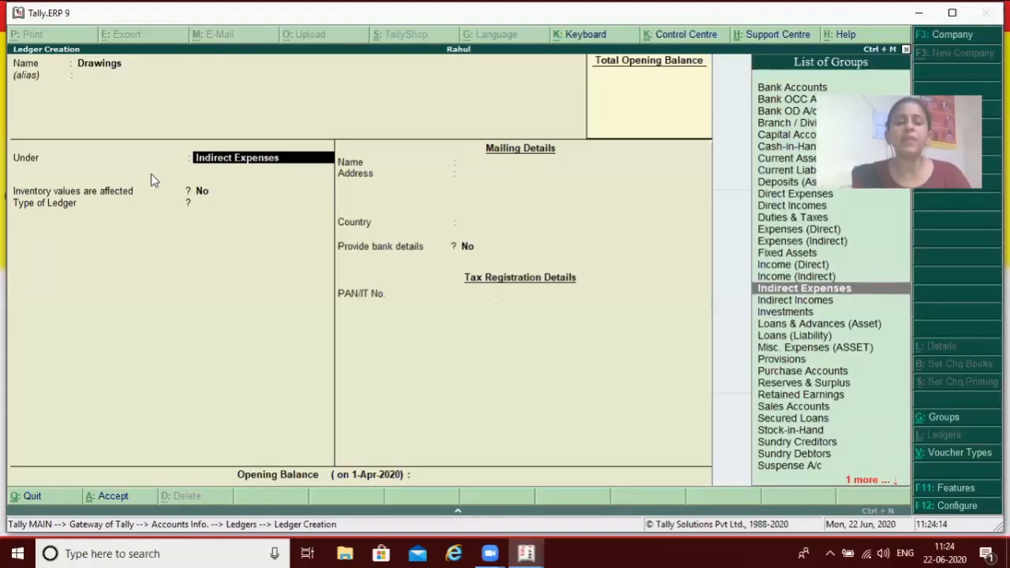
Place the Drawings ledger under Capital Account, keep the default inventory and mailing details, and save it
text(C)
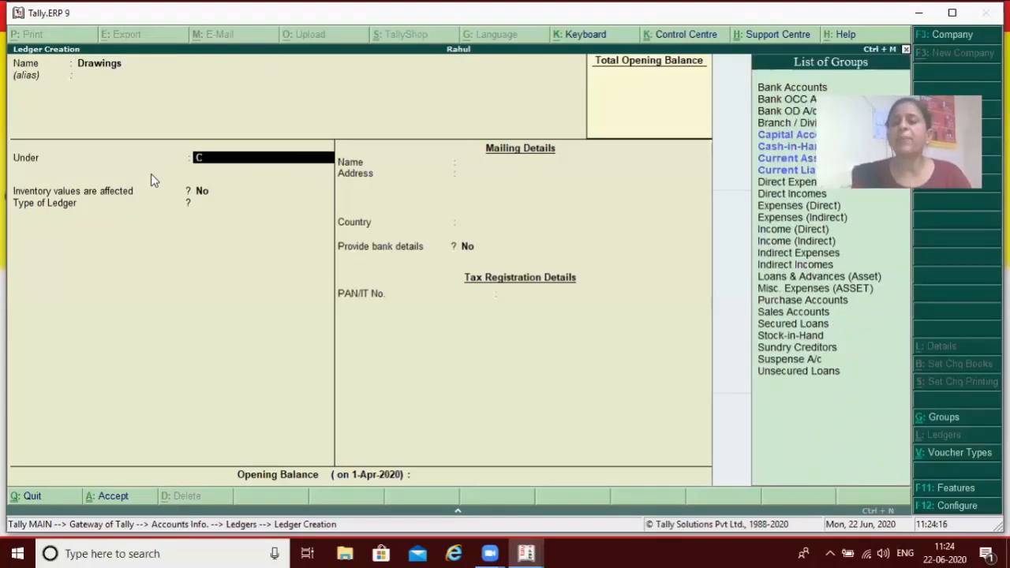
key(Up)
key(Up)
key(Up)
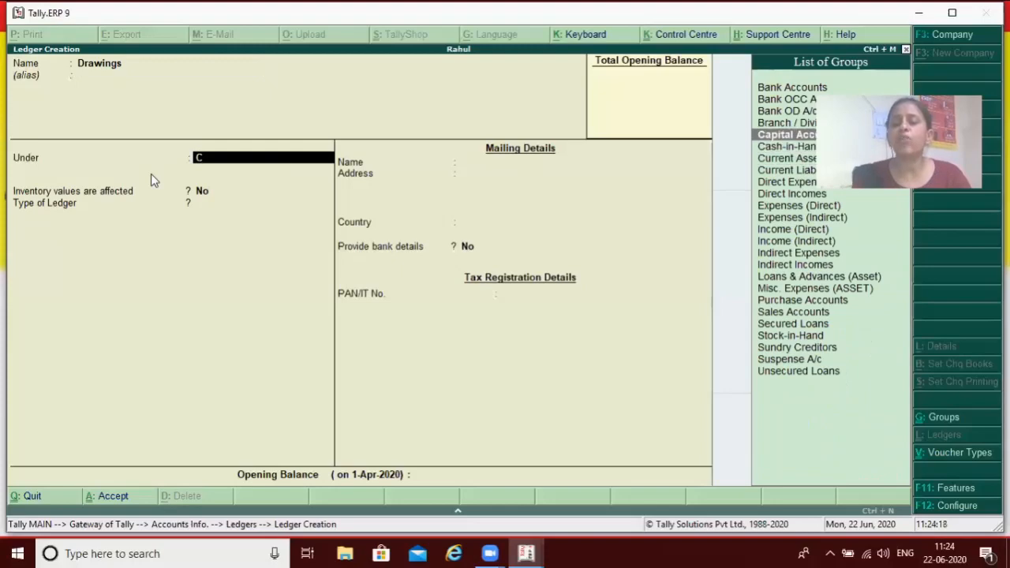
key(Return)
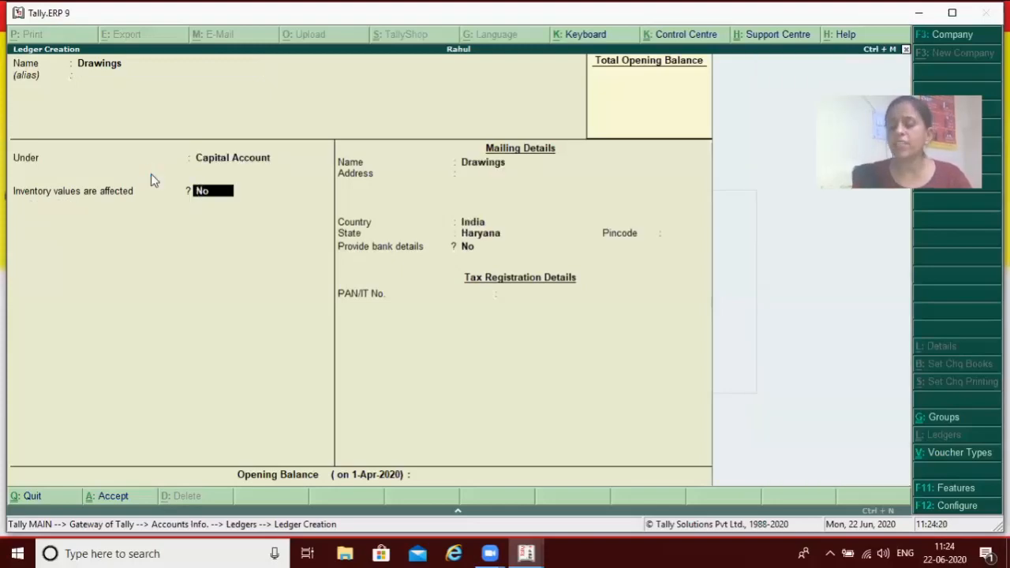
key(Return)
key(Return)
key(Return)
key(Return)
key(Return)
key(Return)
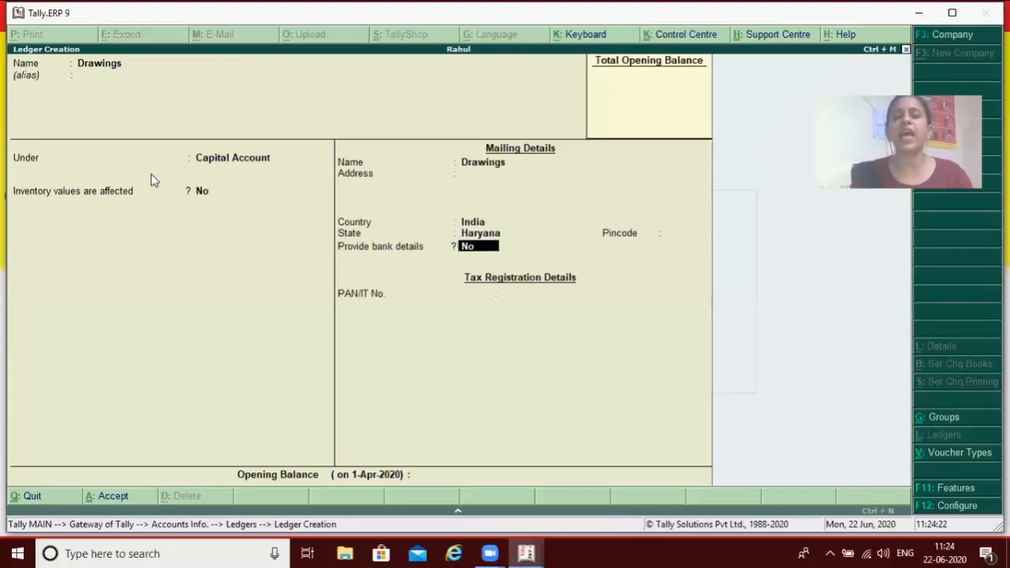
key(Return)
key(Return)
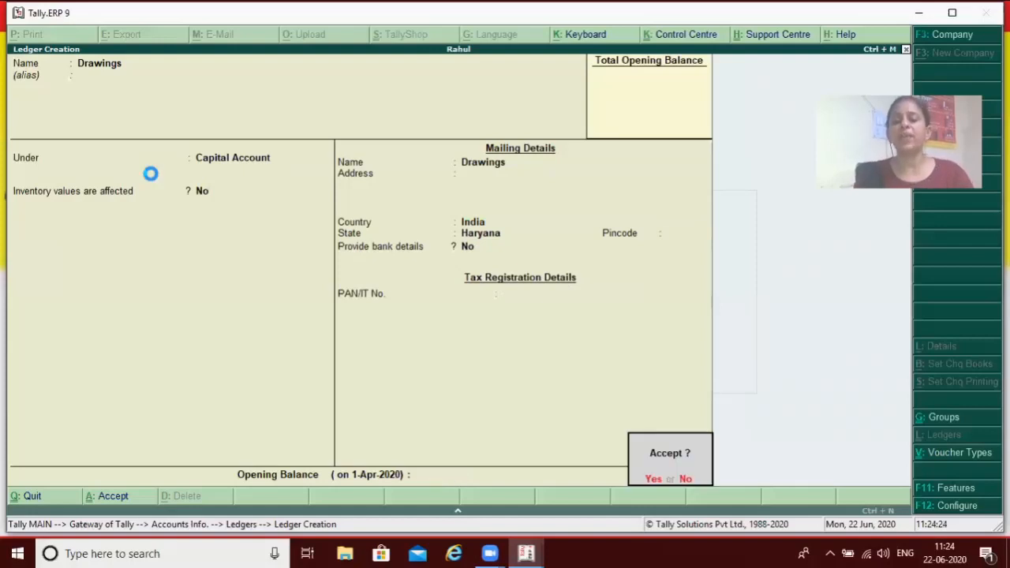
key(Return)
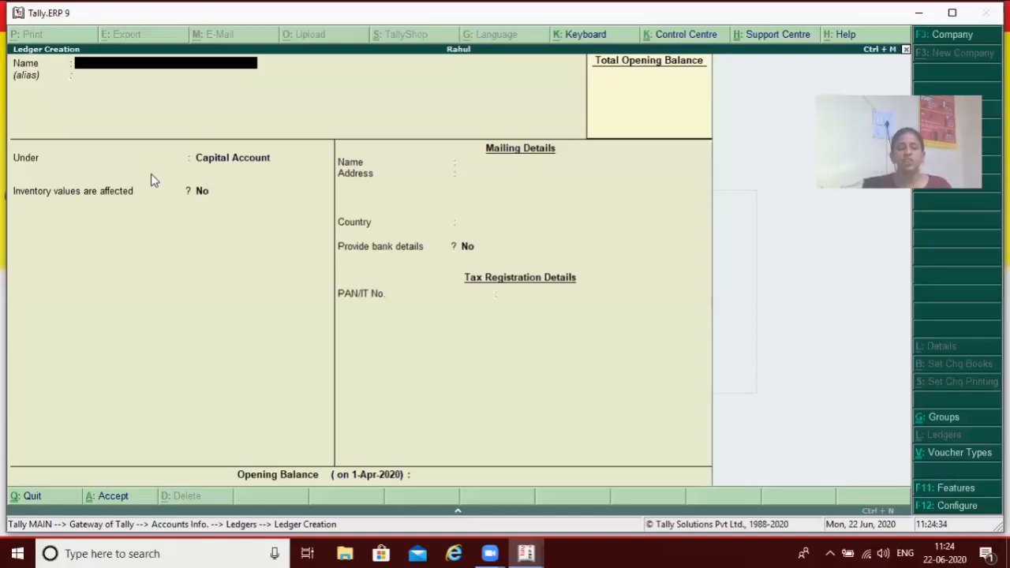
Create a ledger named Furniture under the Fixed Assets group, keep the default mailing details, and save it
text(Furniture)
key(Return)
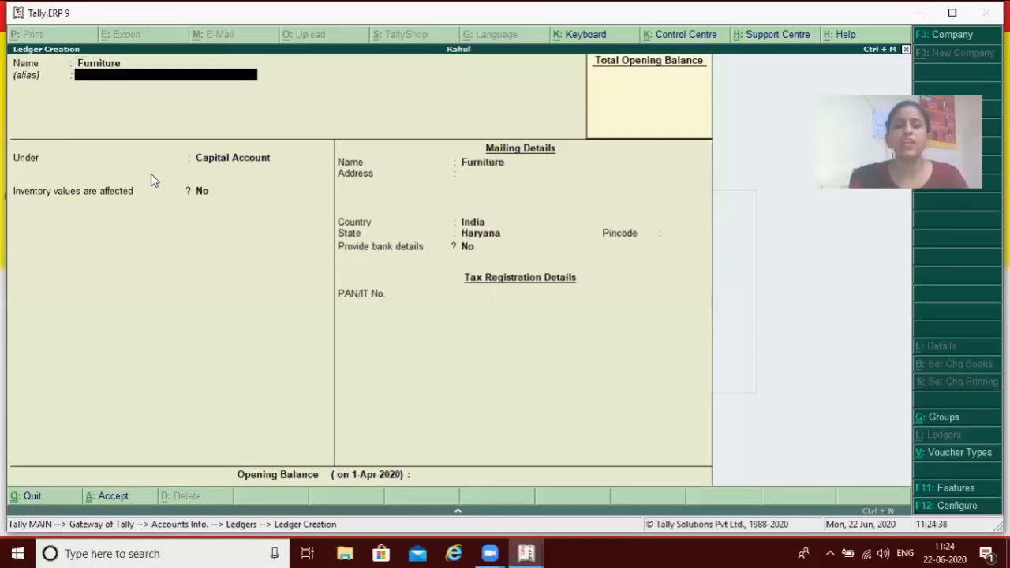
key(Return)
text(F)
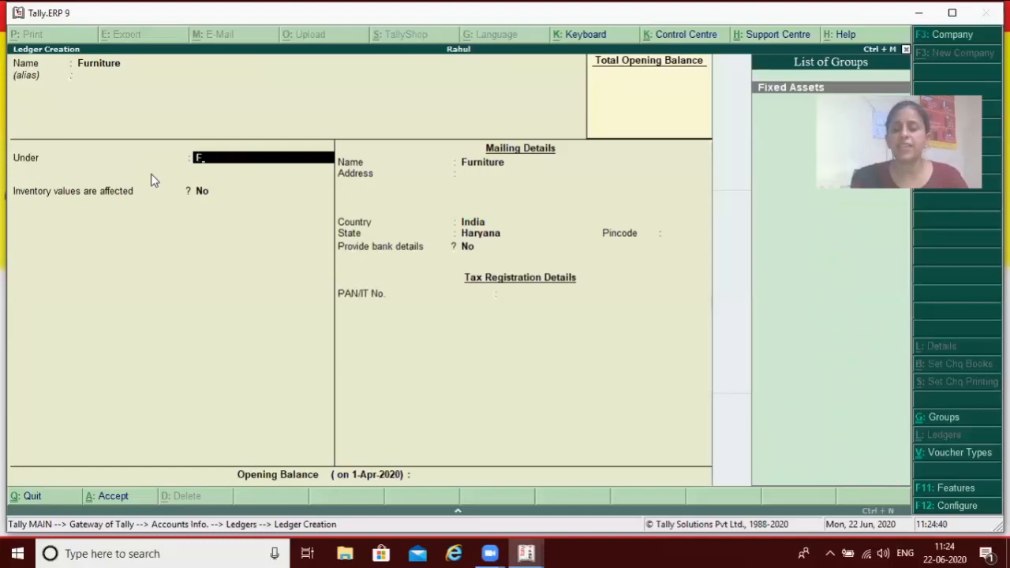
key(Return)
key(Return)
key(Return)
key(Return)
key(Return)
key(Return)
key(Return)
key(Return)
key(Return)
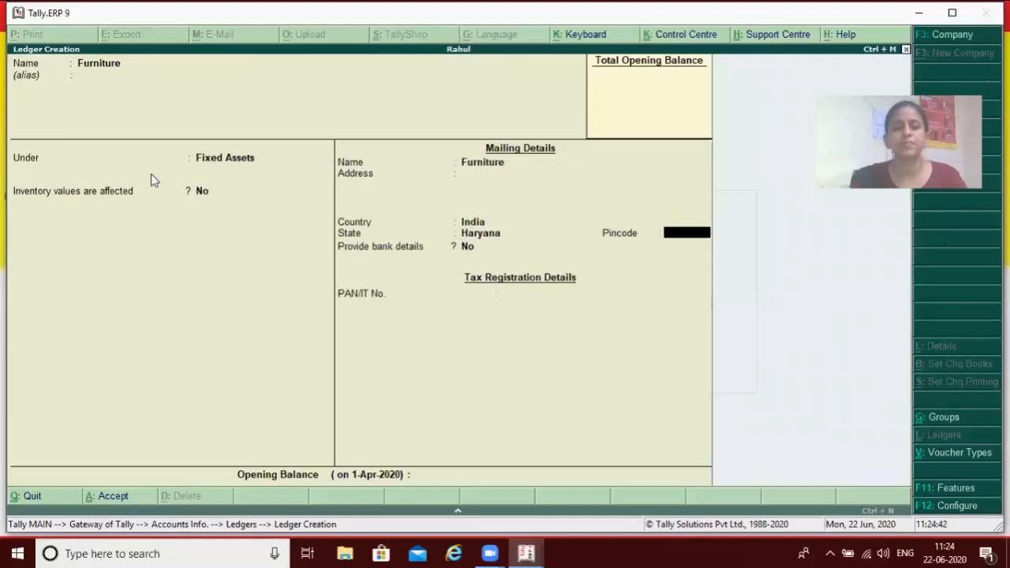
key(Return)
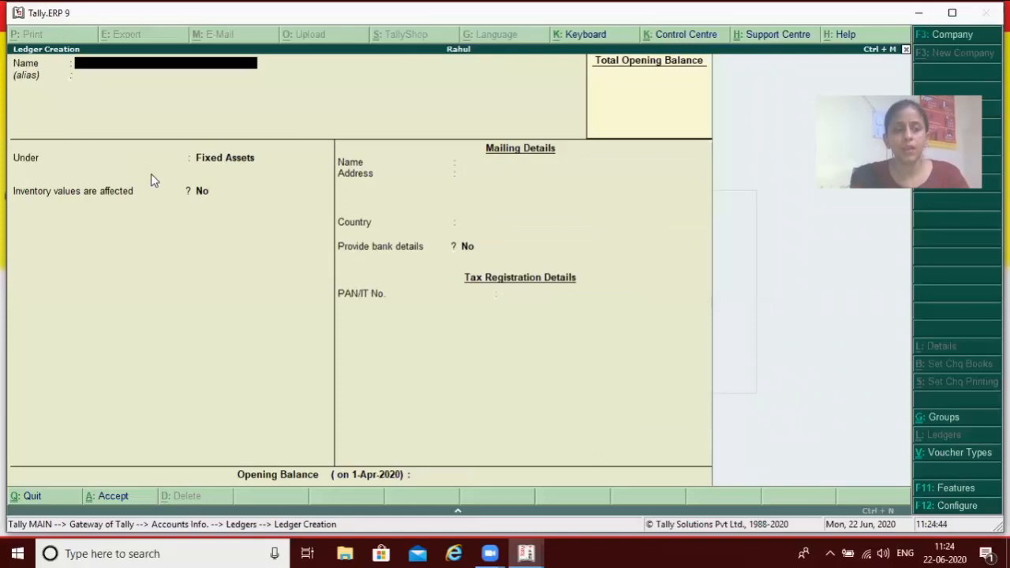
Name the next new ledger Pawan Brothers and leave its alias blank
text(P)
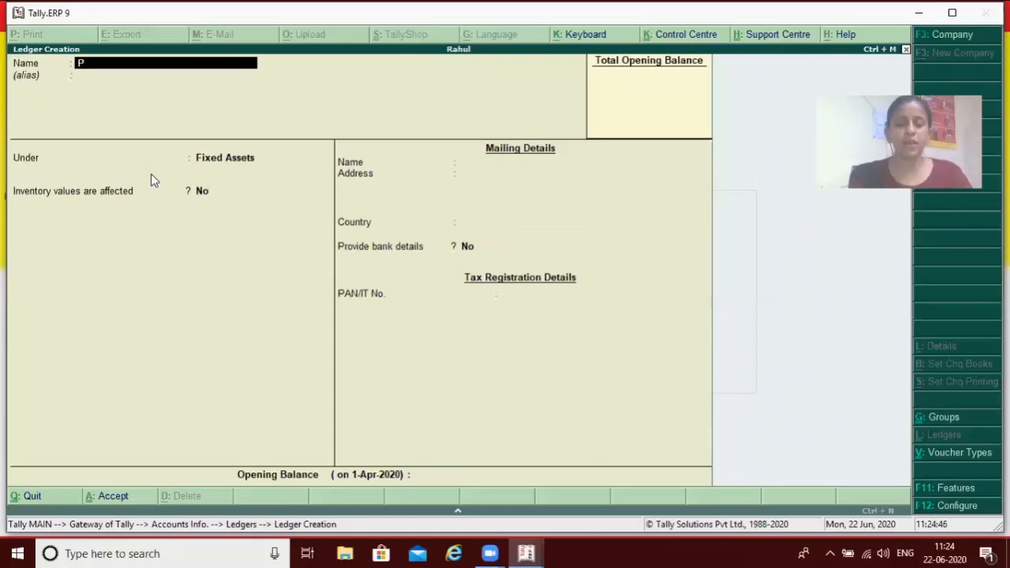
text(awan )
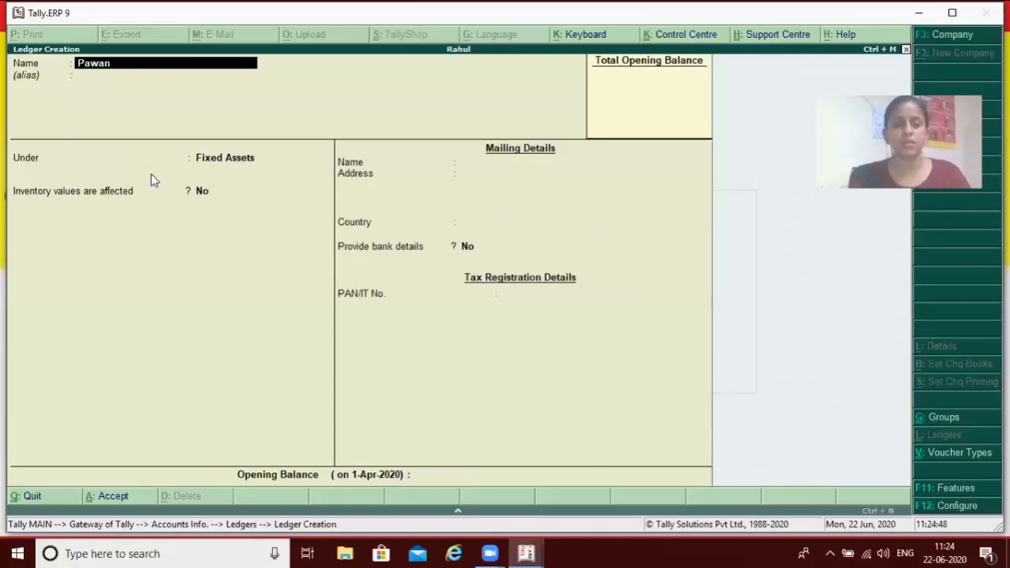
text(Brothe)
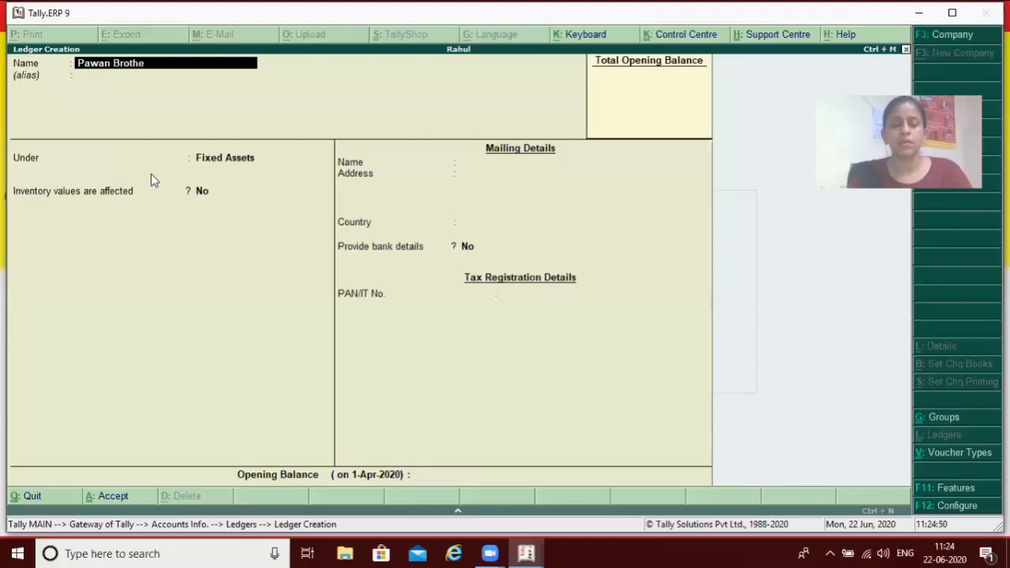
text(rs)
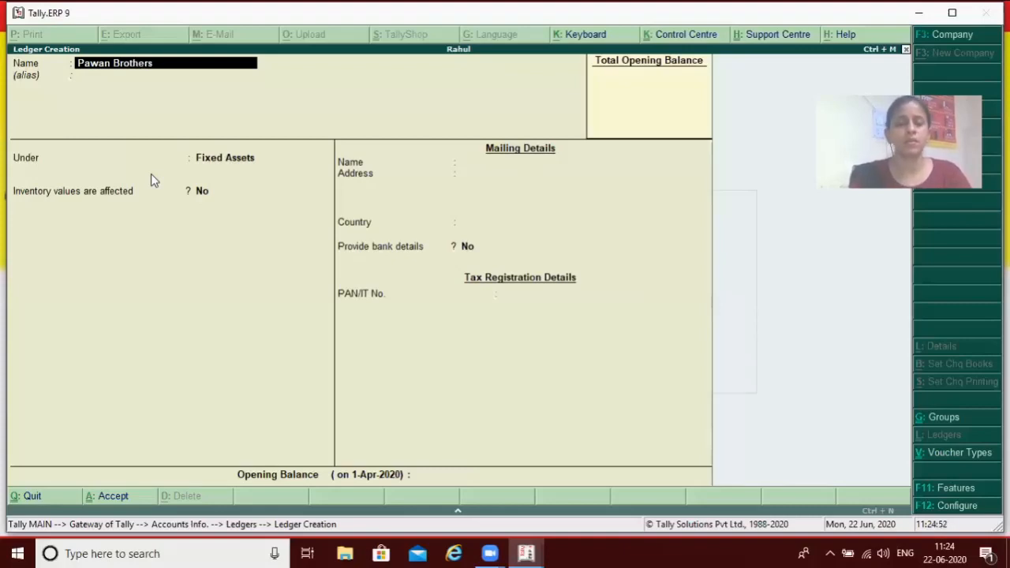
key(Return)
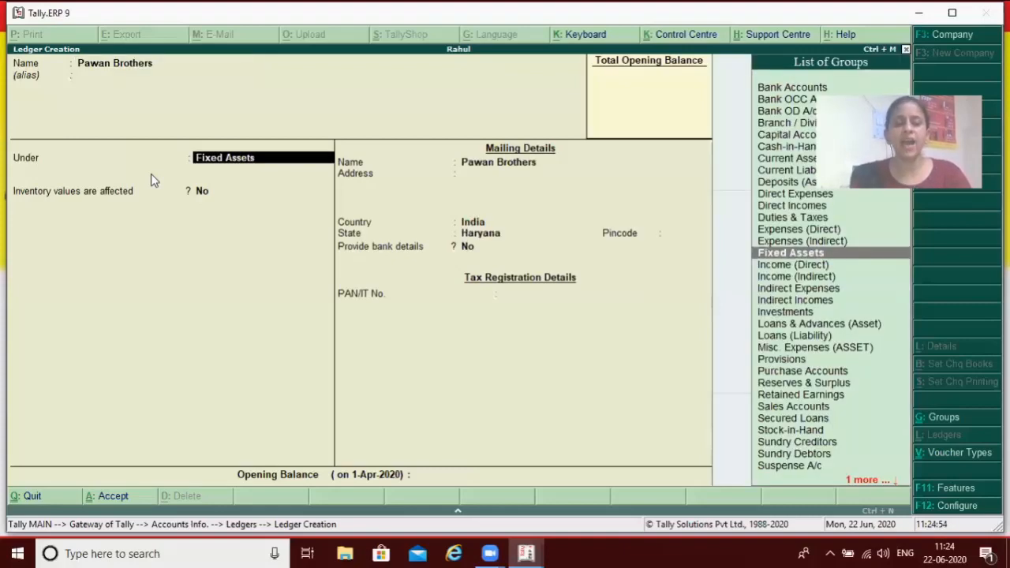
Place the Pawan Brothers ledger under Sundry Creditors, keep the default bill-by-bill and mailing details, save it, and leave ledger creation
text(S)
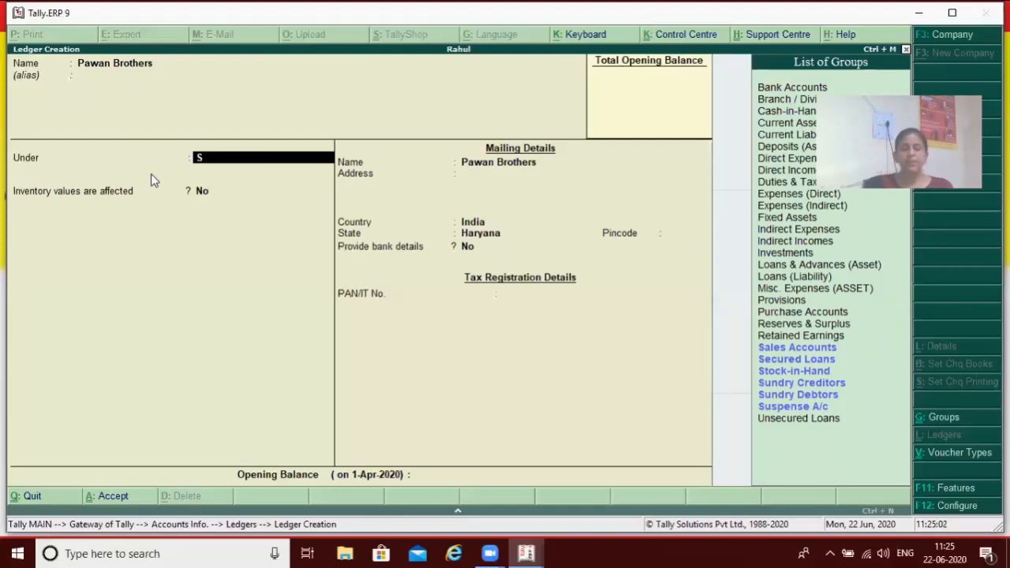
key(Down)
key(Down)
key(Down)
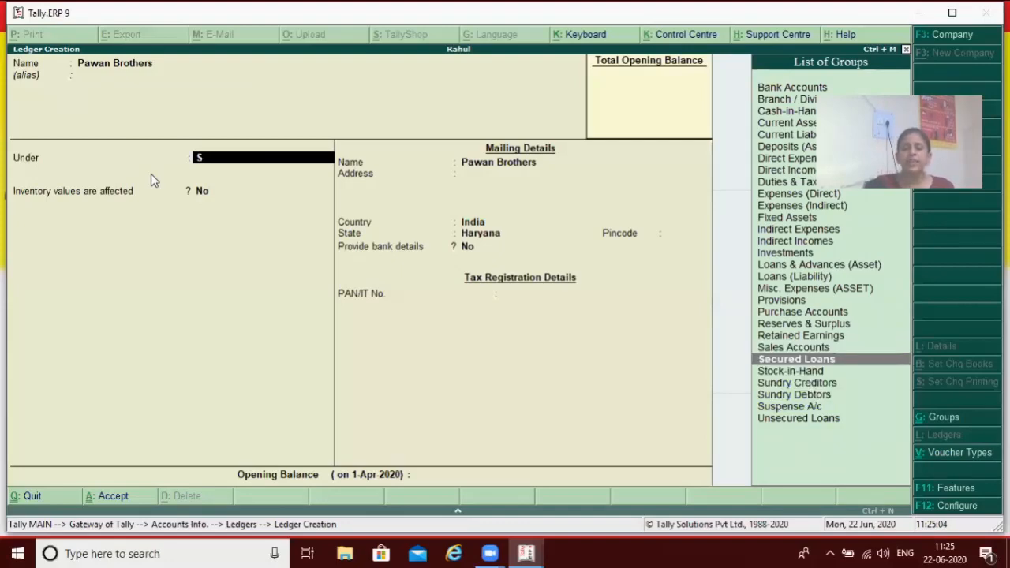
key(Return)
key(Return)
key(Return)
key(Return)
key(Return)
key(Return)
key(Return)
key(Return)
key(Return)
key(Return)
key(Return)
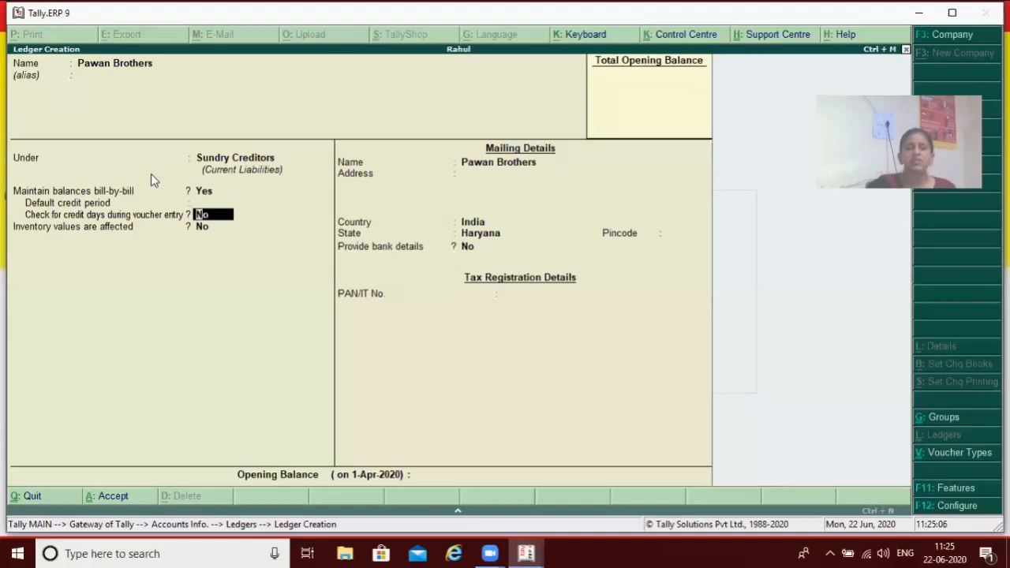
key(Return)
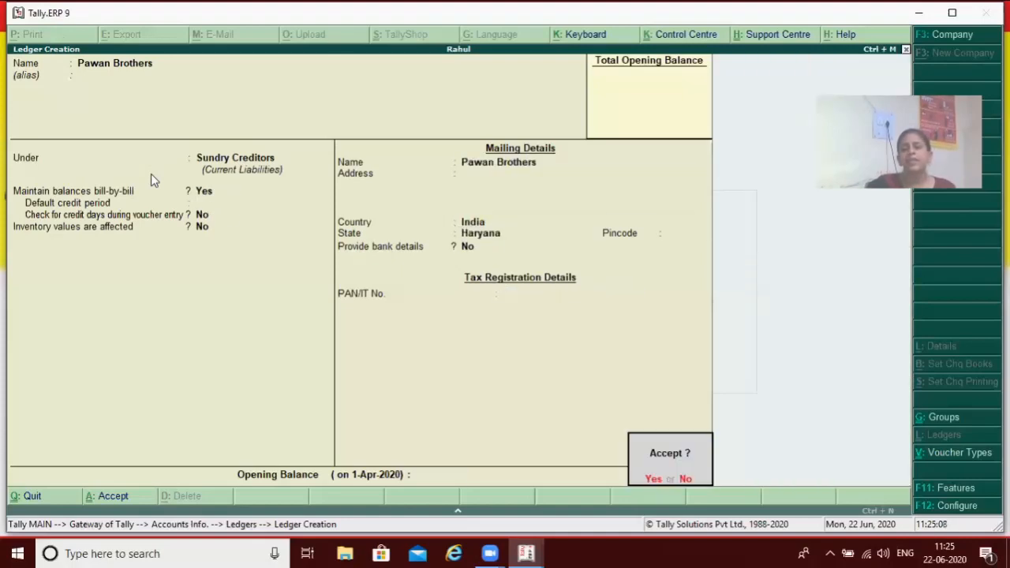
key(Return)
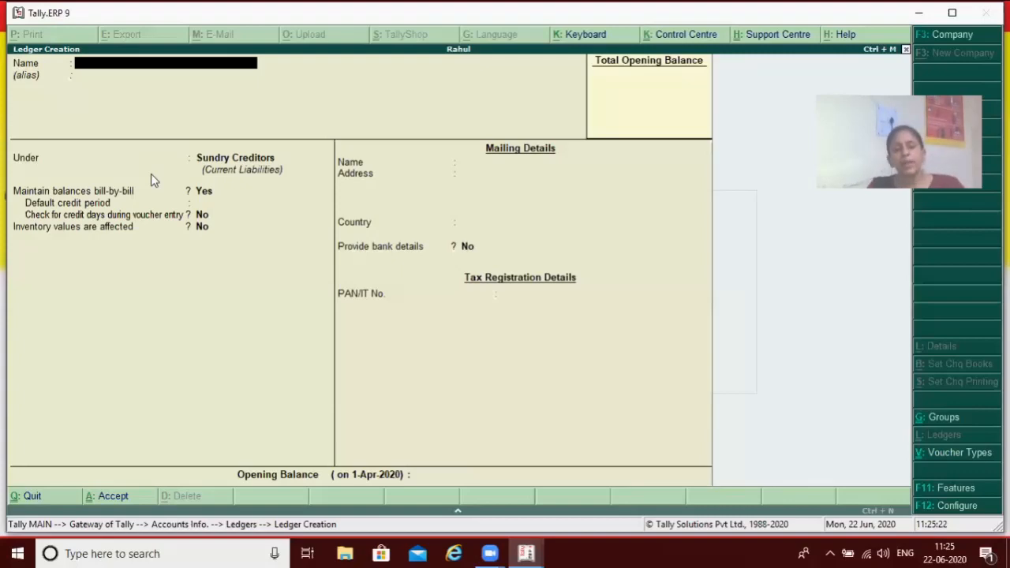
key(Escape)
key(y)
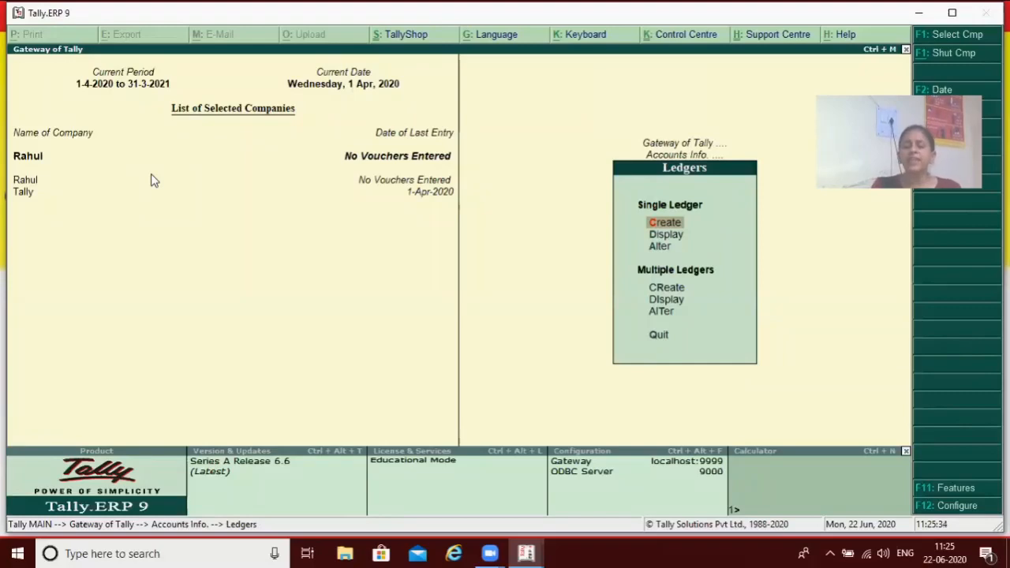
Display the single ledger Hero Ltd. to review its group and mailing details, and close the display
key(Down)
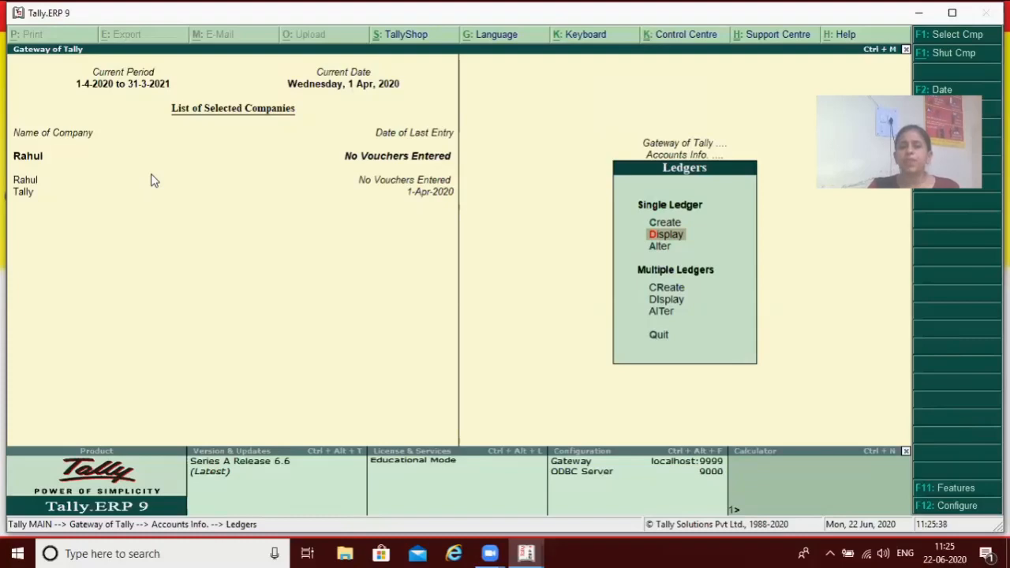
key(Return)
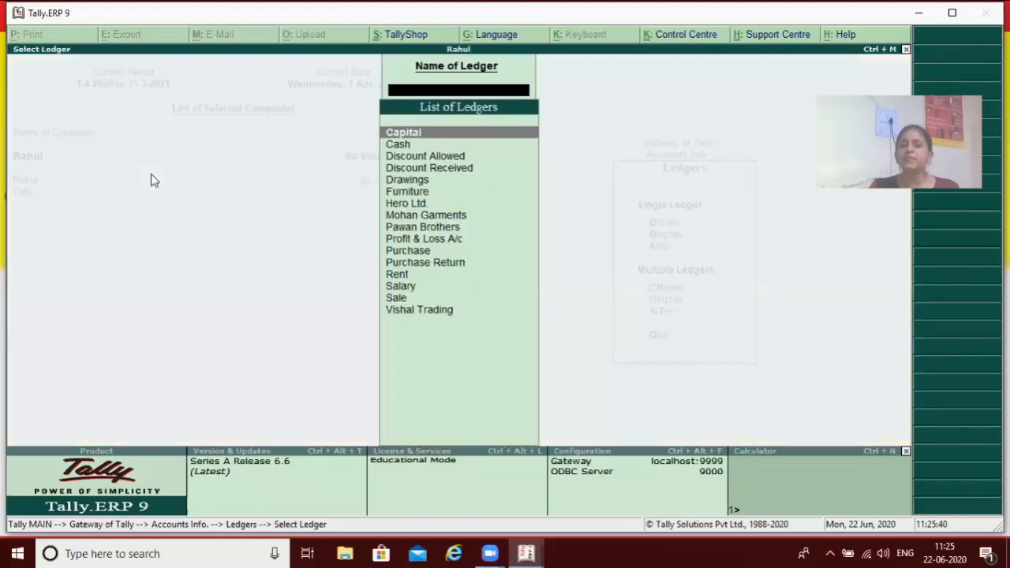
key(Down)
key(Down)
key(Down)
key(Down)
key(Down)
key(Down)
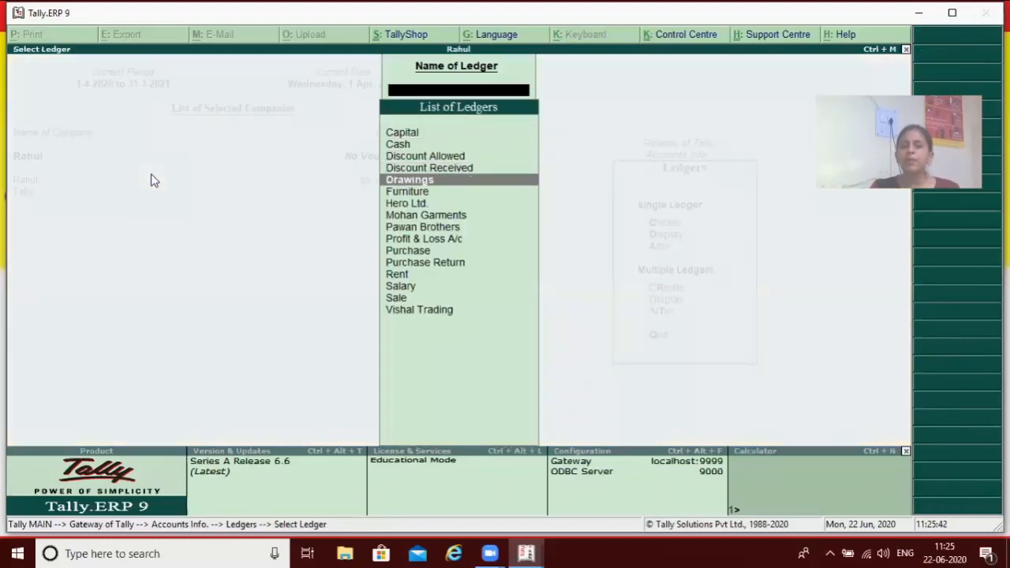
key(Return)
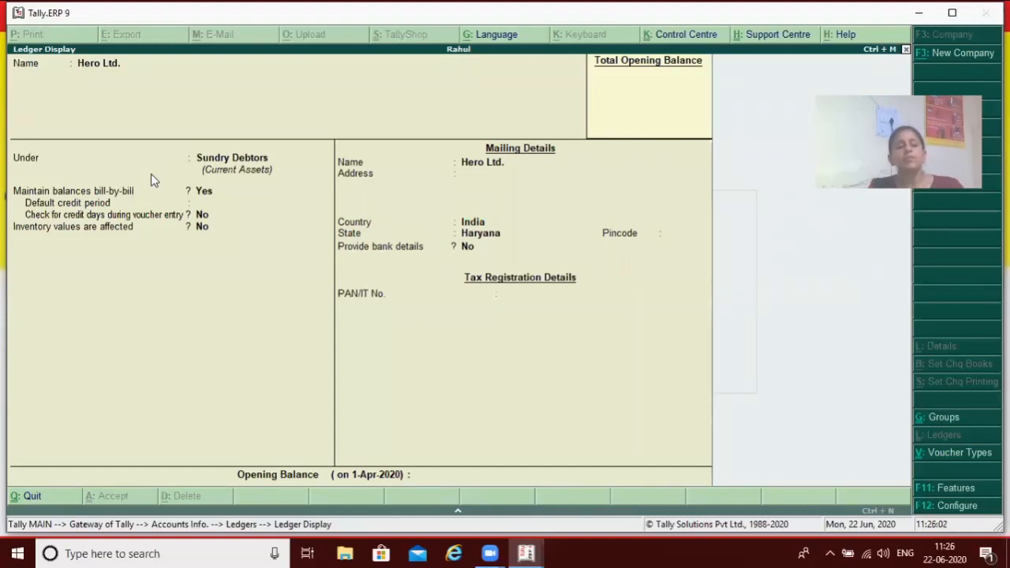
key(Escape)
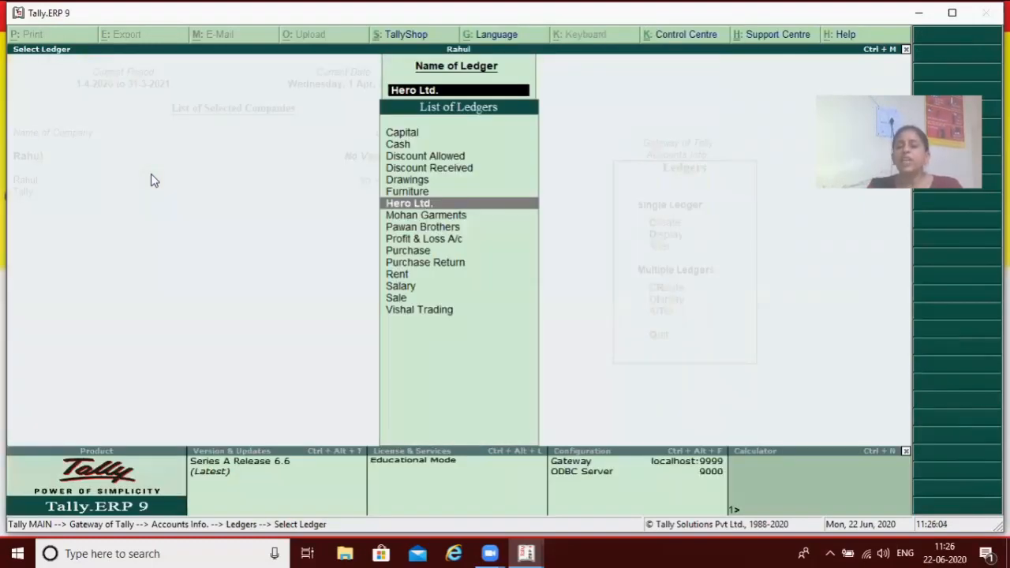
key(Return)
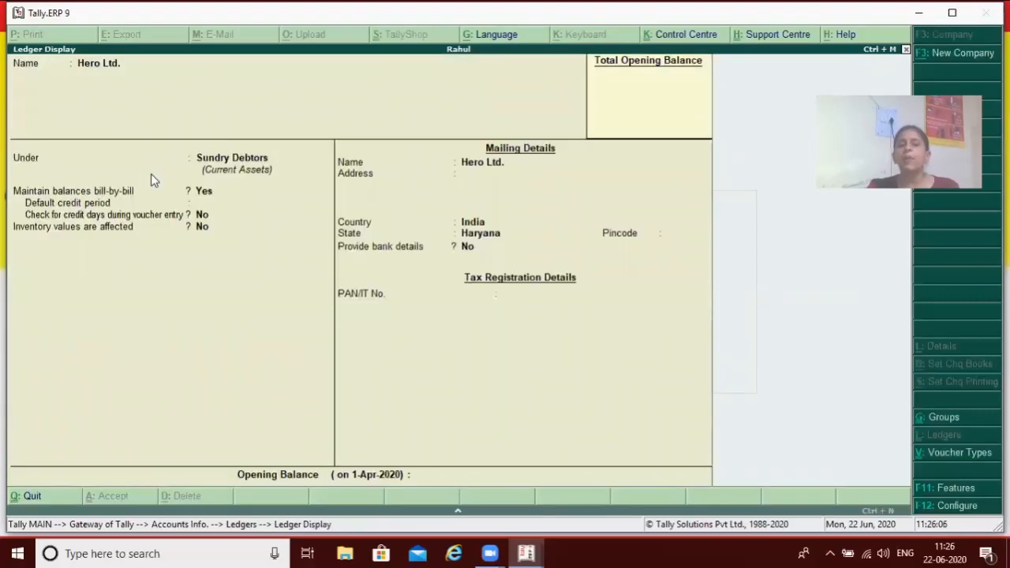
key(Escape)
key(Escape)
Open the single ledger Capital for alteration, keep all its existing details, and accept it
key(Down)
key(Return)
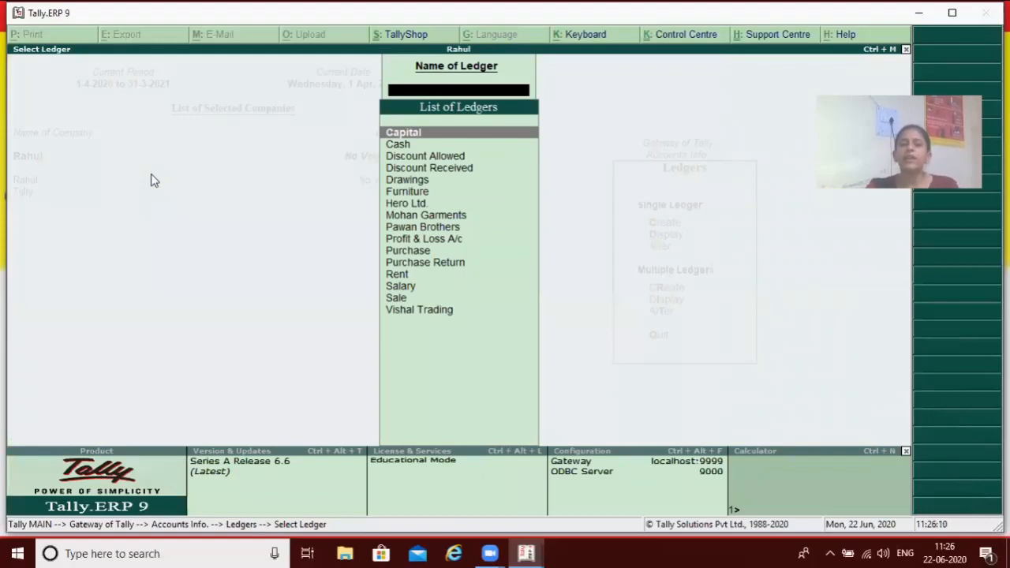
key(Return)
key(Return)
key(Return)
key(Return)
key(Return)
key(Return)
key(Return)
key(Return)
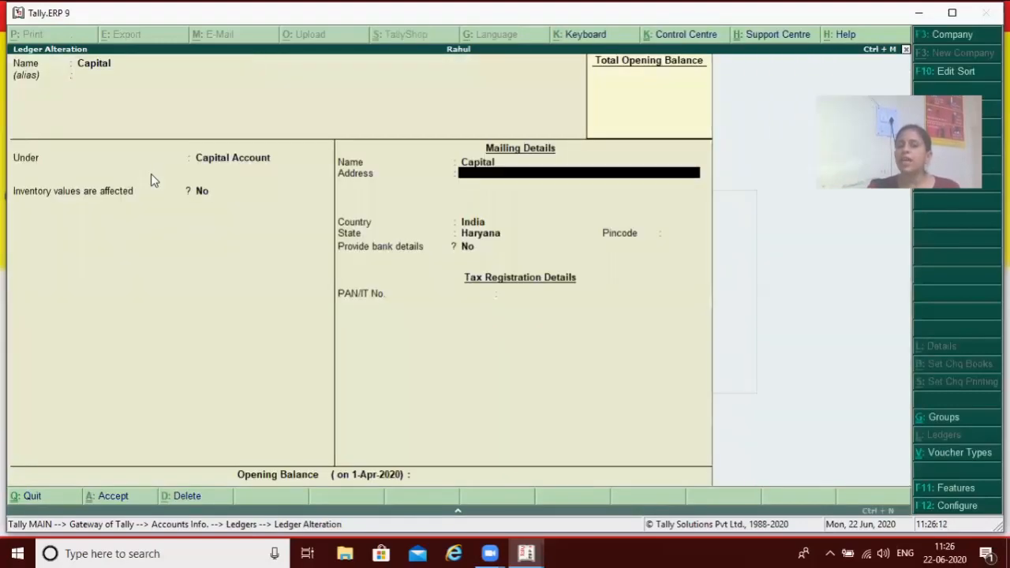
key(Return)
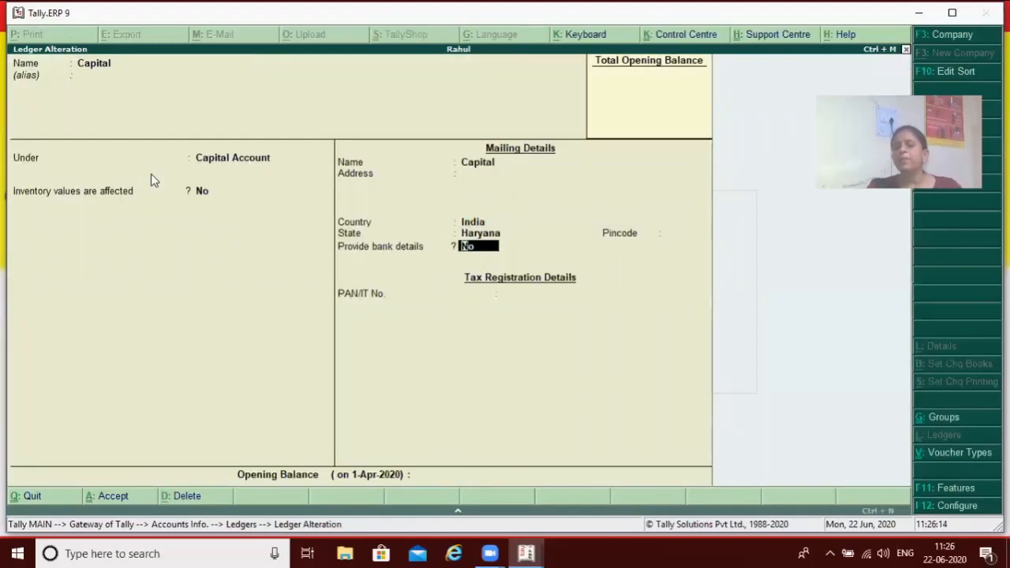
key(Return)
key(Return)
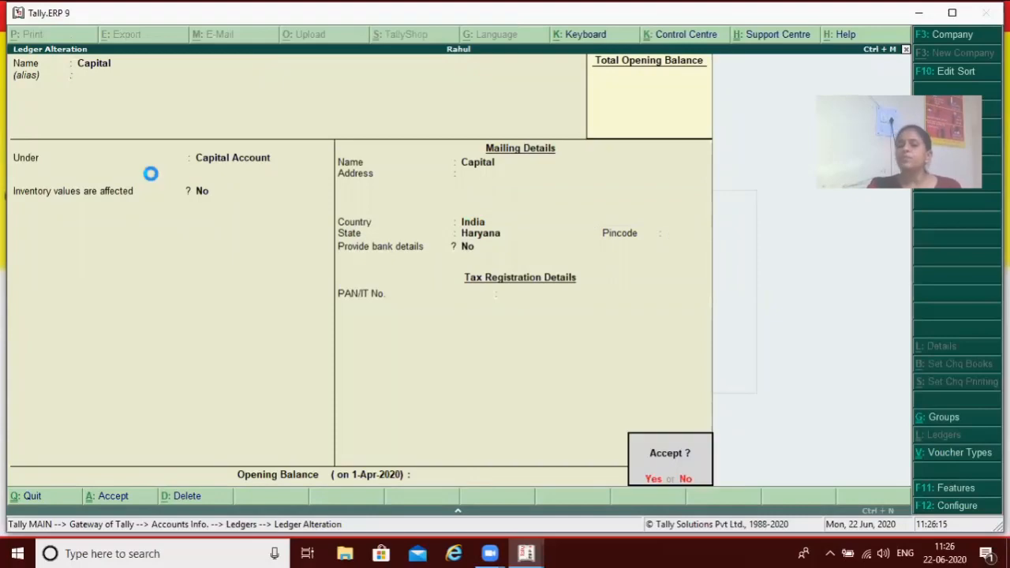
key(Return)
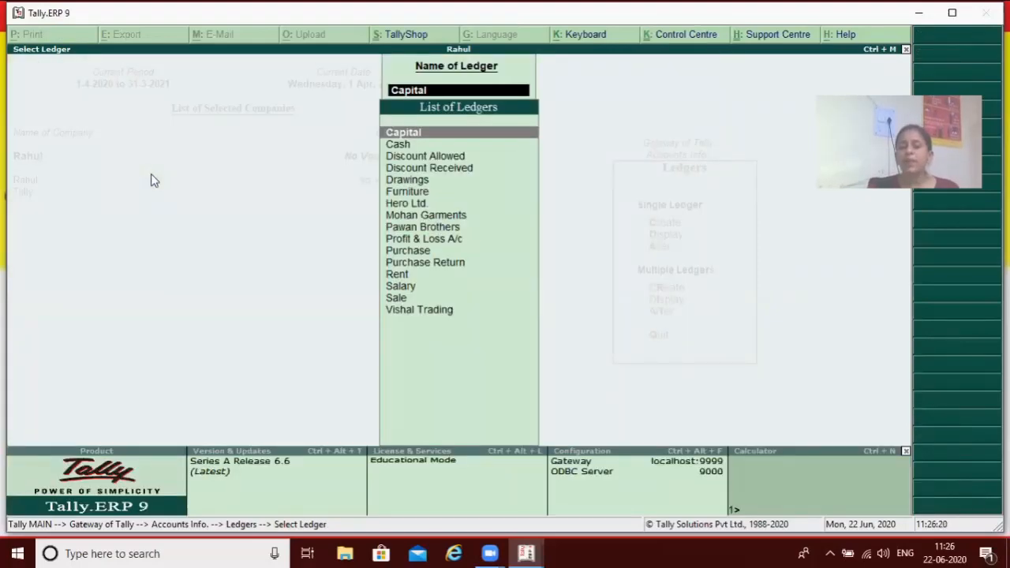
Open the Sale ledger for alteration, go through its details, and leave it without saving
key(Down)
key(Down)
key(Down)
key(Down)
key(Down)
key(Down)
key(Down)
key(Down)
key(Down)
key(Down)
key(Down)
key(Down)
key(Down)
key(Down)
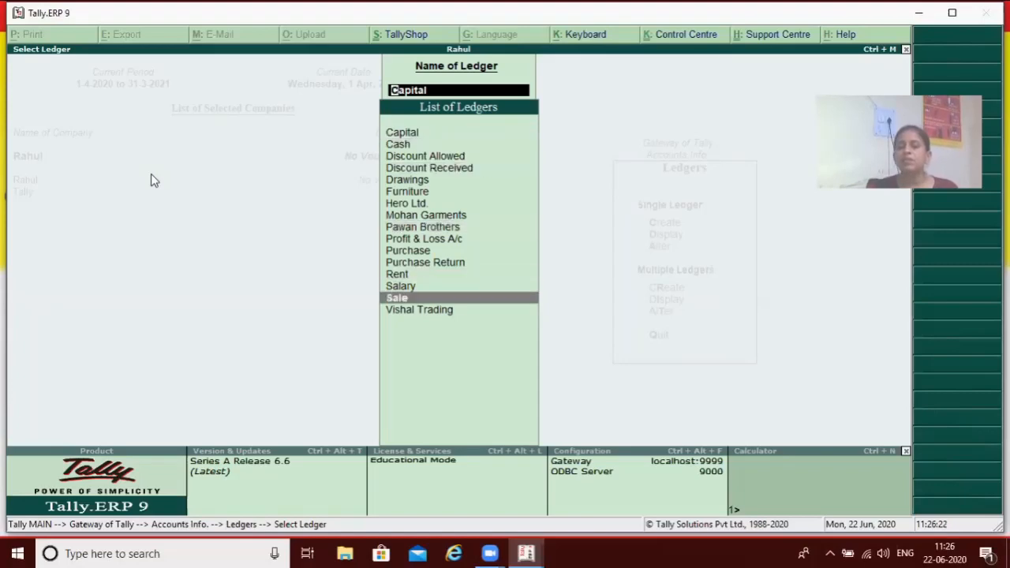
key(Return)
key(Return)
key(Return)
key(Return)
key(Return)
key(Return)
key(Return)
key(Return)
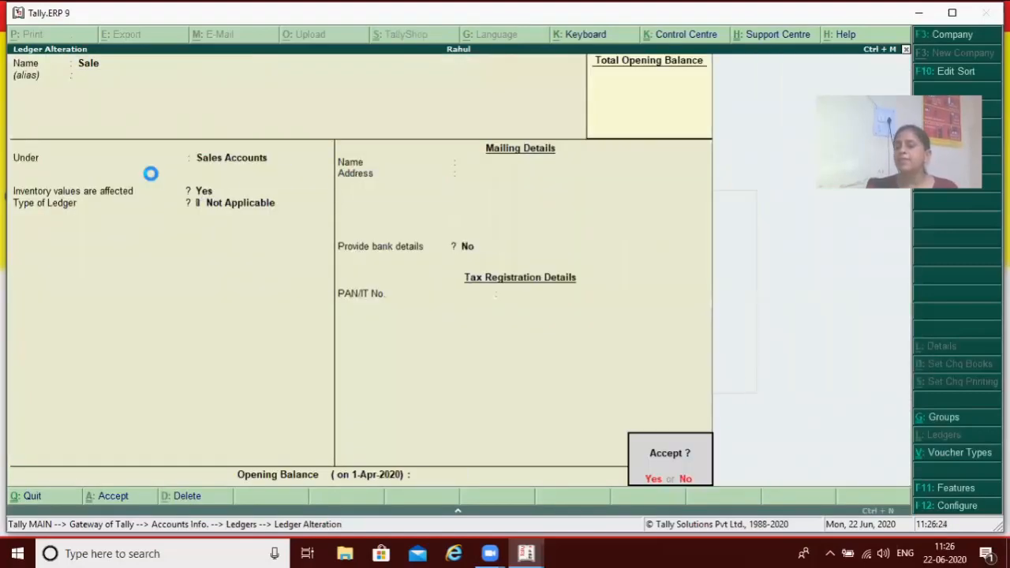
key(n)
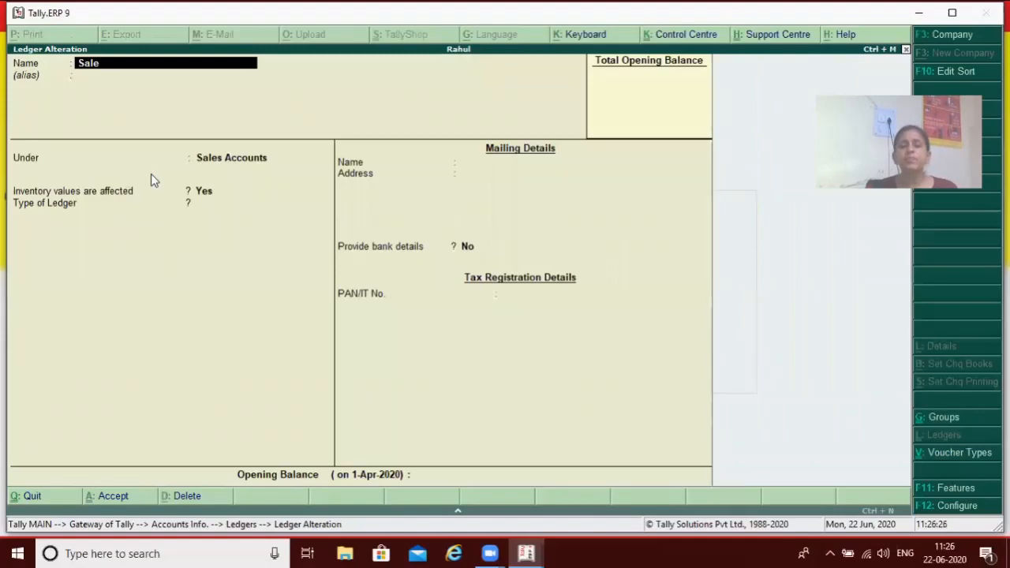
key(Escape)
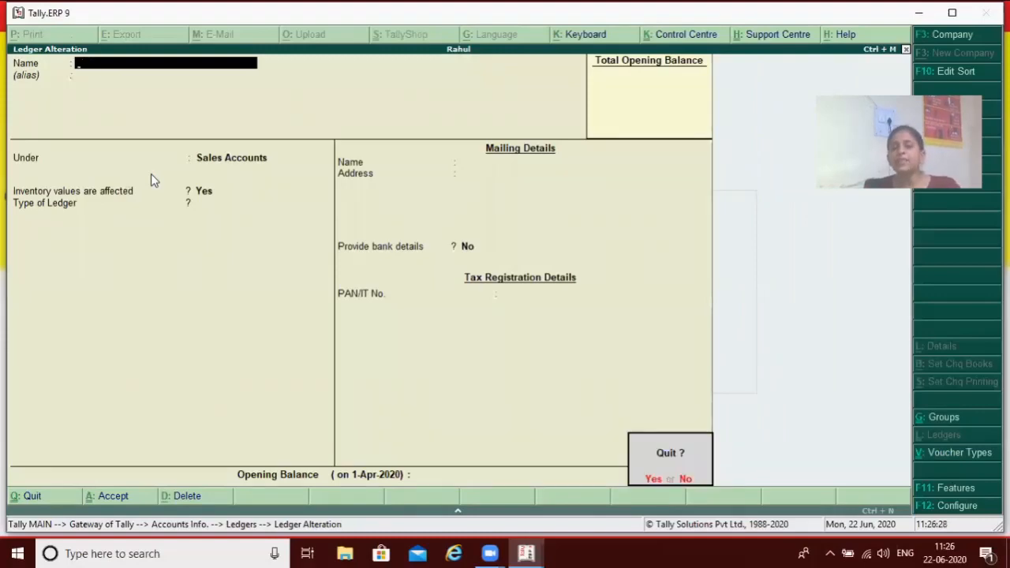
key(y)
key(Escape)
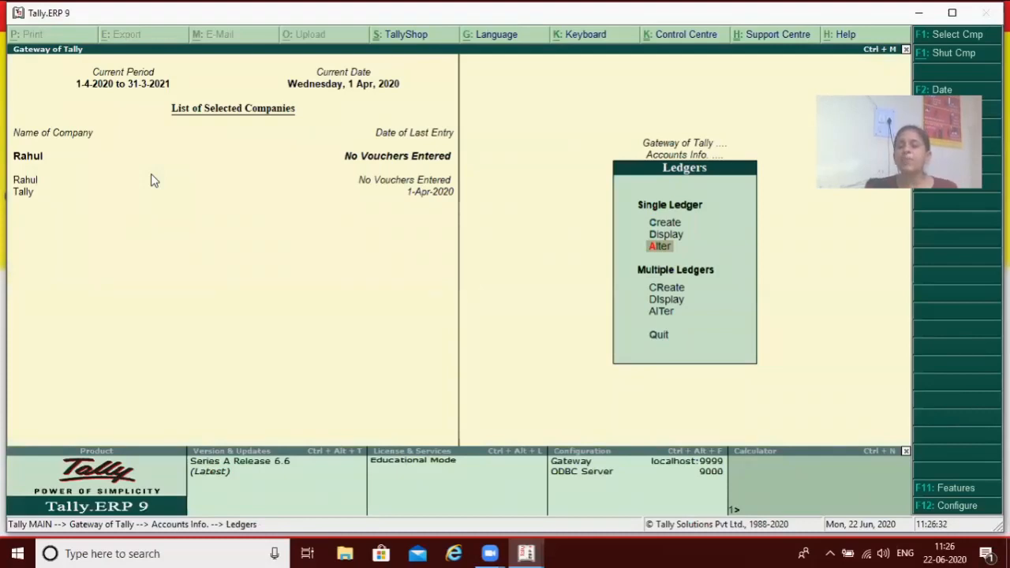
Start creating multiple ledgers, look through the list of groups, and choose All Items as the group
key(Down)
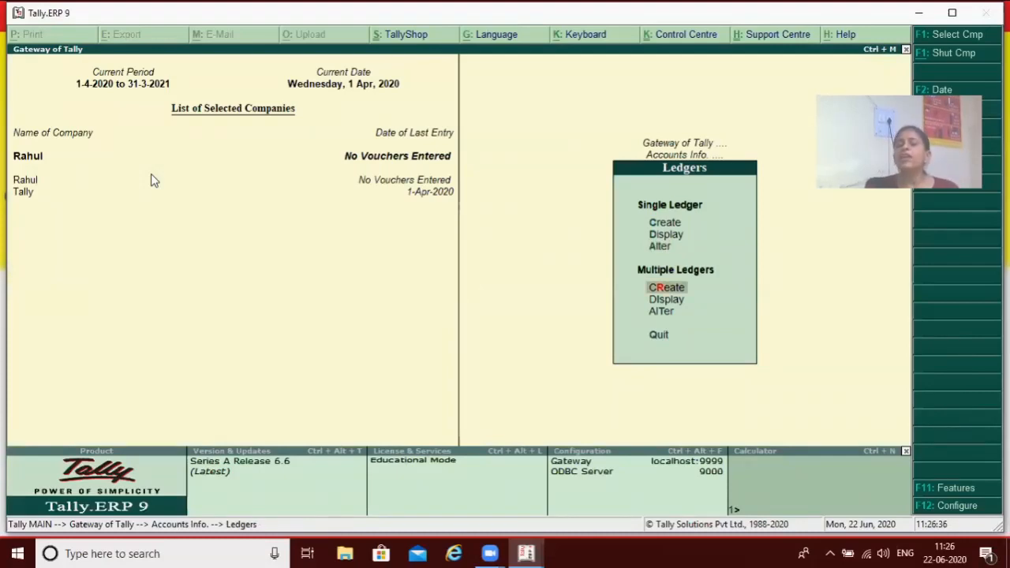
key(Return)
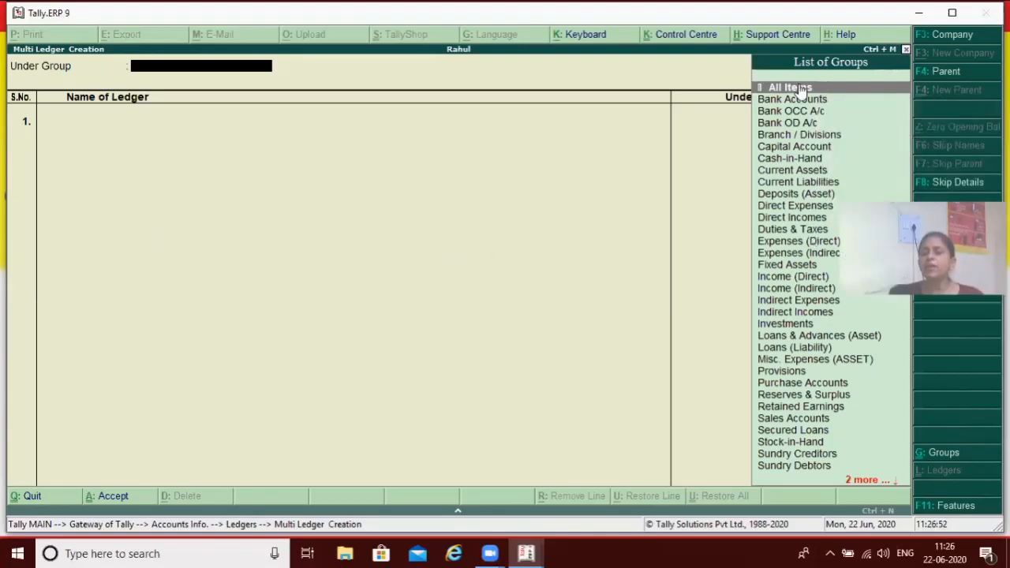
click(818, 466)
scroll(818, 467, down, 2)
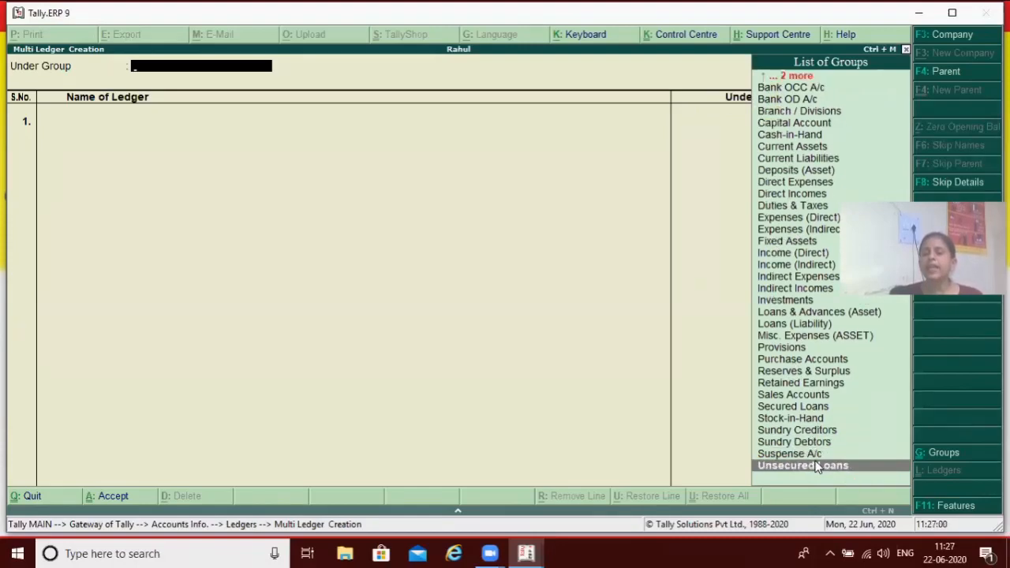
key(Up)
key(Up)
key(Up)
key(Up)
key(Up)
key(Up)
key(Up)
key(Up)
key(Up)
key(Up)
key(Up)
key(Up)
key(Up)
key(Up)
key(Up)
key(Up)
key(Up)
key(Up)
key(Up)
key(Up)
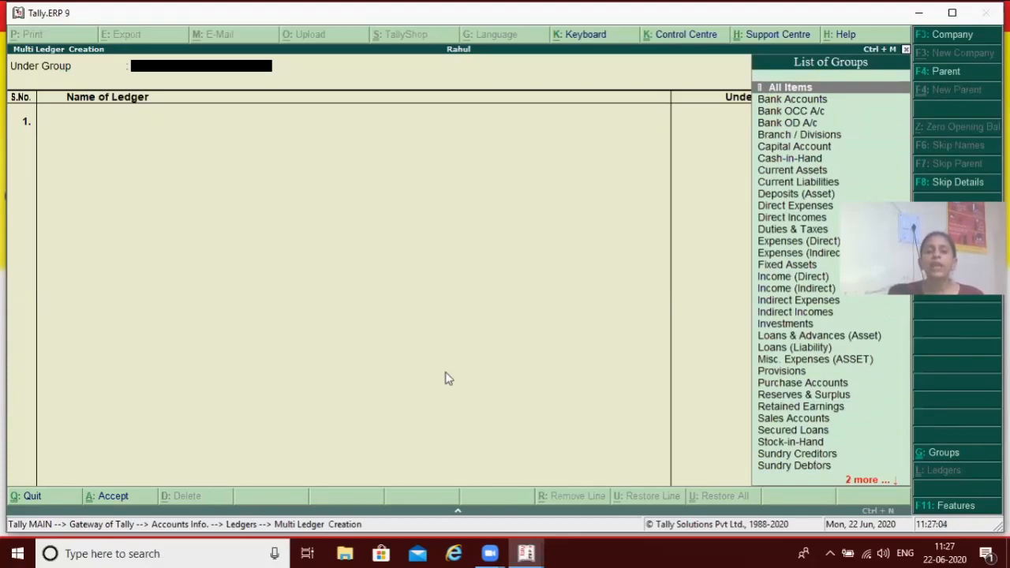
key(Return)
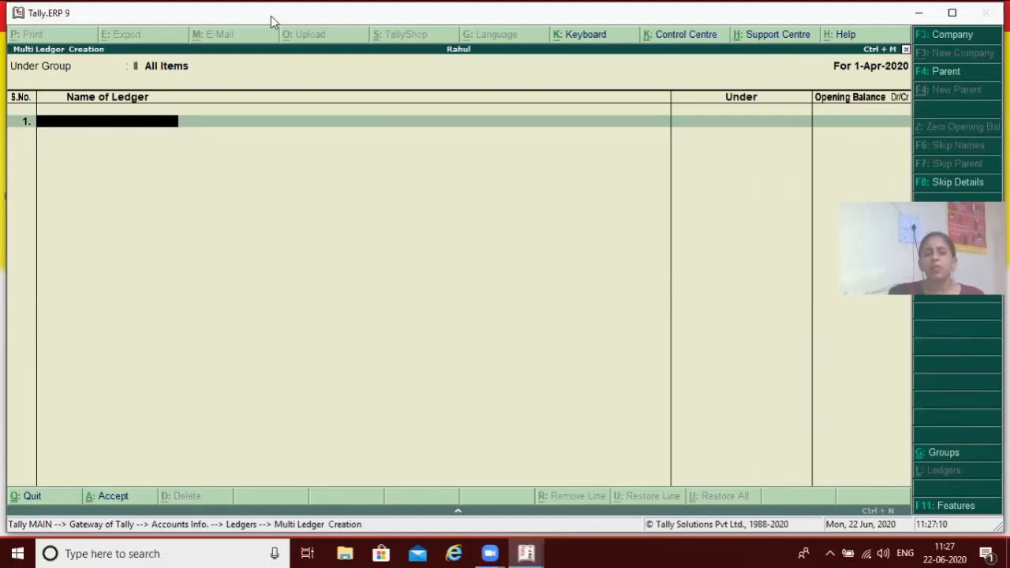
Change the group for the multiple ledgers to Fixed Assets
key(BackSpace)
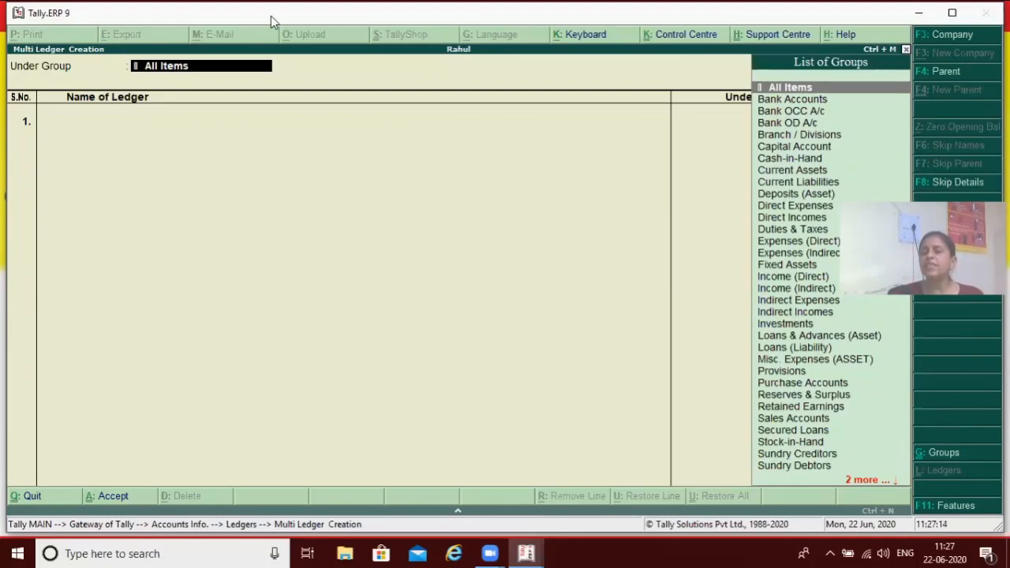
key(Down)
key(Down)
key(Down)
key(Down)
key(Down)
key(Down)
key(Down)
key(Down)
key(Down)
key(Down)
key(Down)
key(Down)
key(Down)
key(Down)
key(Down)
key(Down)
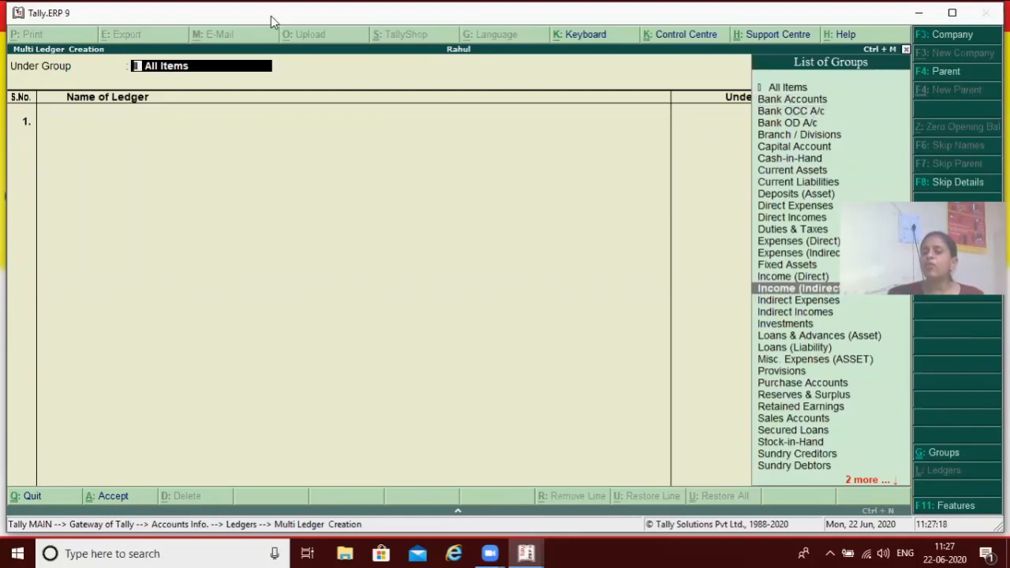
key(End)
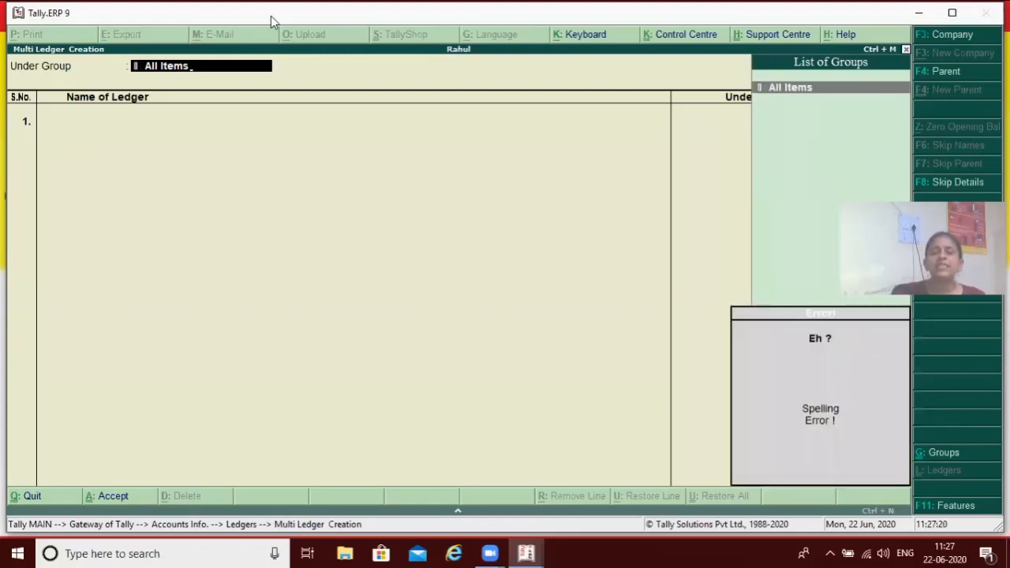
key(BackSpace)
key(BackSpace)
key(BackSpace)
key(BackSpace)
key(BackSpace)
key(BackSpace)
key(BackSpace)
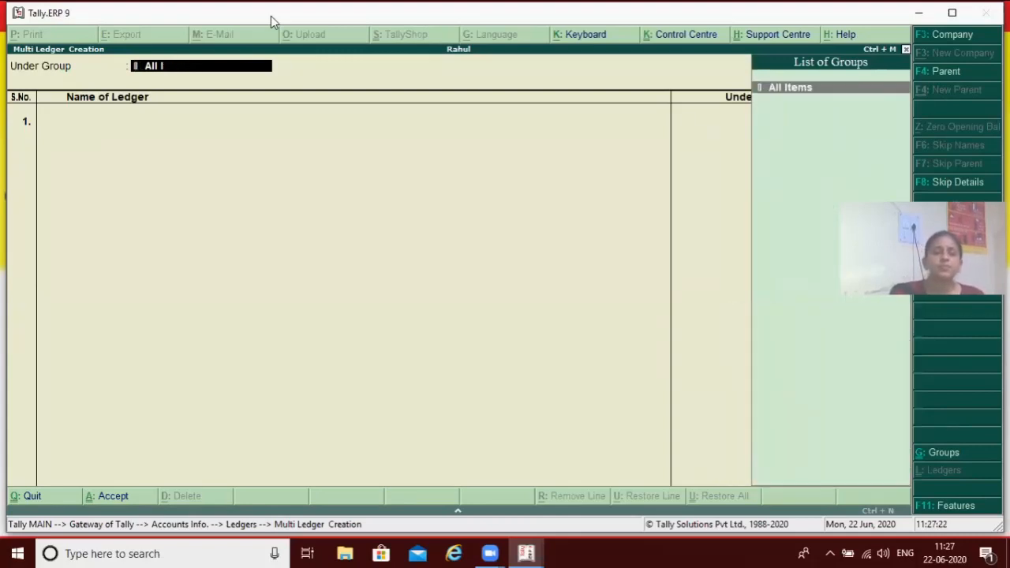
key(BackSpace)
key(BackSpace)
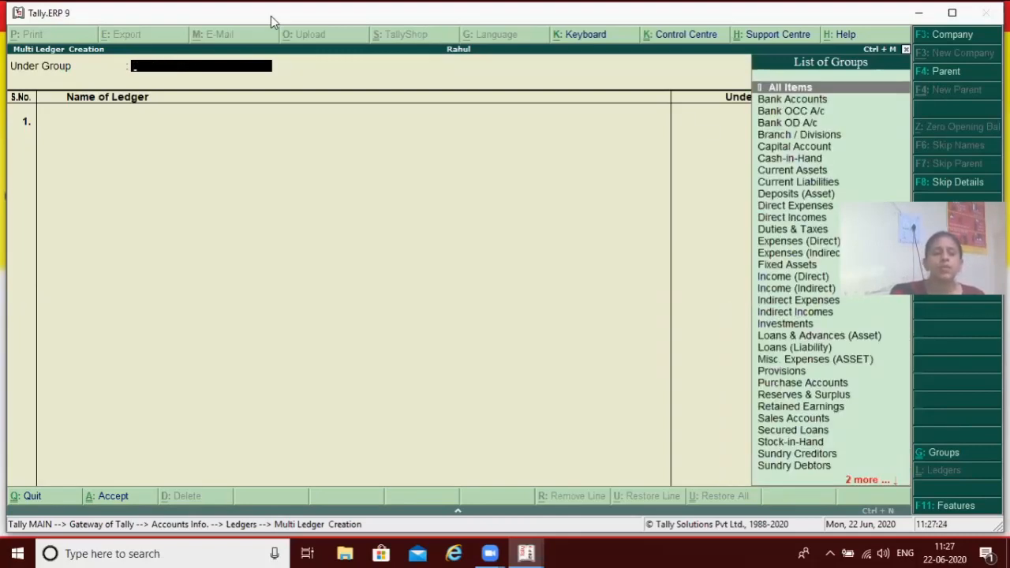
text(F)
key(Return)
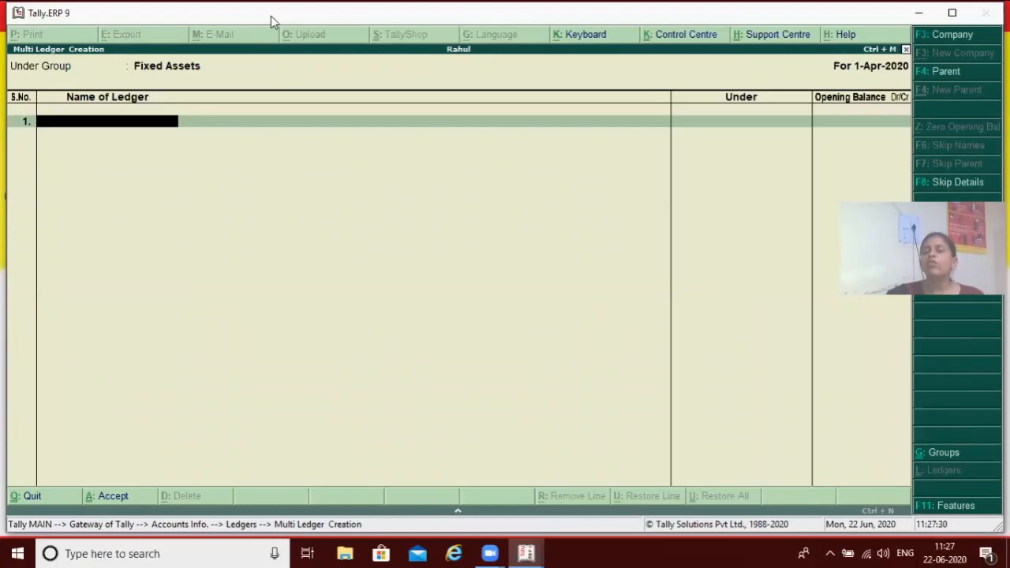
Enter Furniture as the name of the first ledger in the multiple ledger list
text(F)
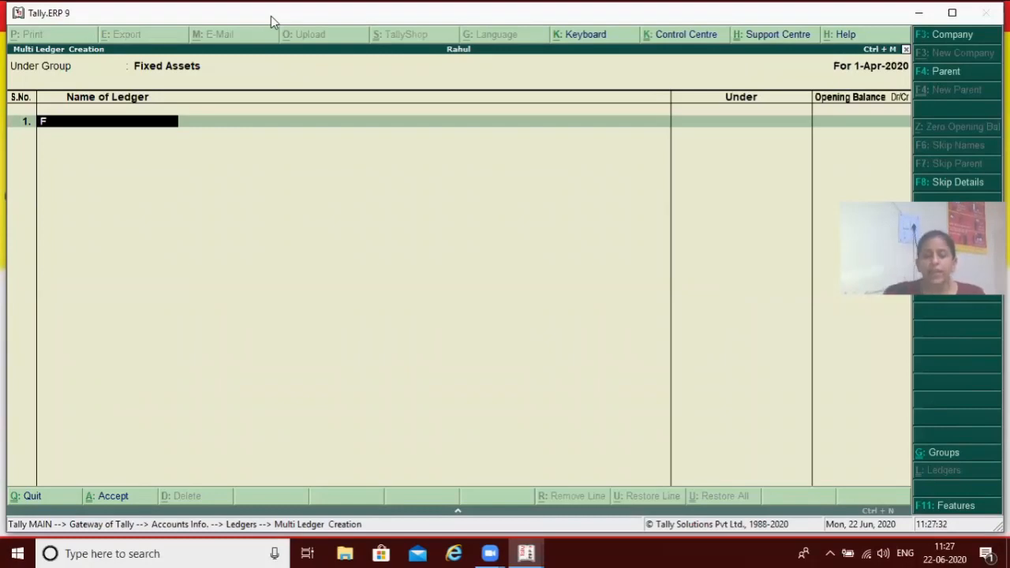
text(urniture)
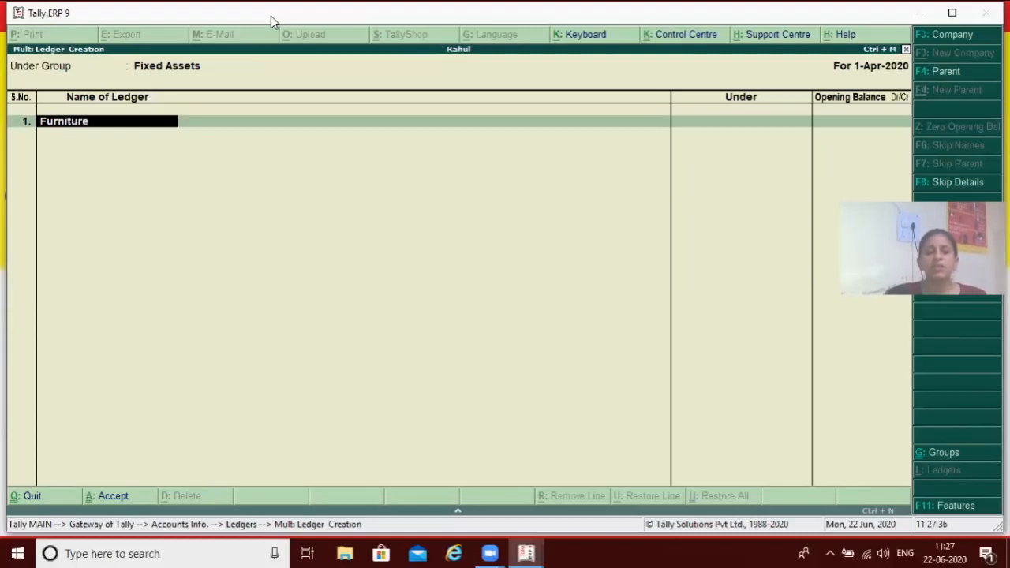
Try to accept Furniture as the first ledger under Fixed Assets, and leave multiple ledger creation without saving
key(Return)
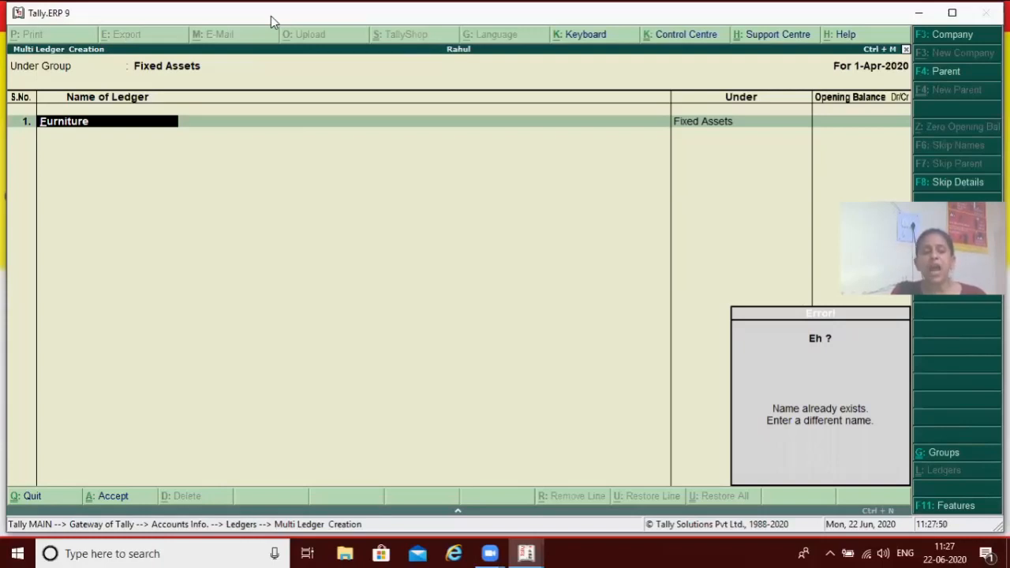
key(Escape)
key(Escape)
key(Return)
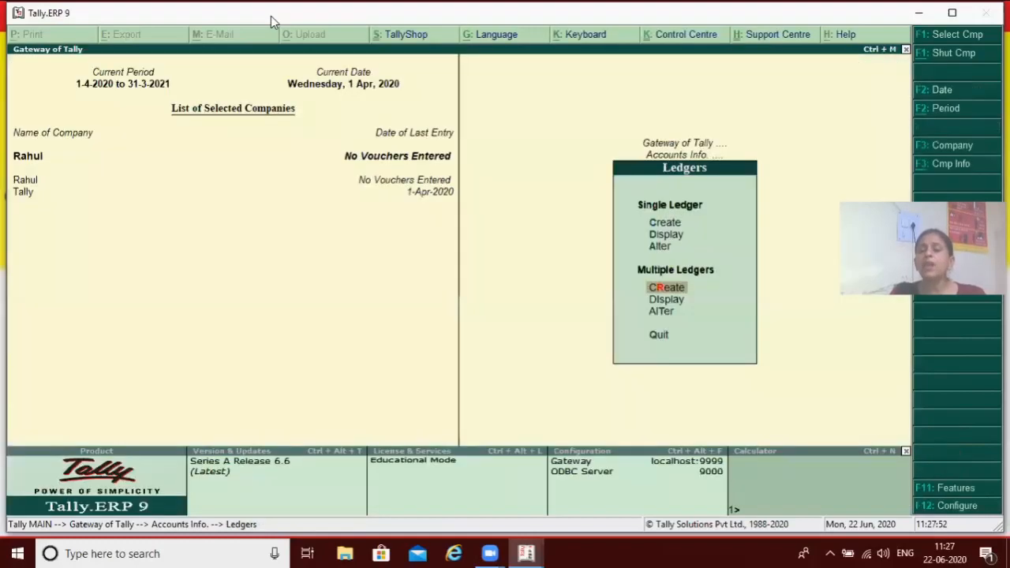
Look up the Furniture ledger in the list of single ledgers for alteration, and return to the ledger options
key(Up)
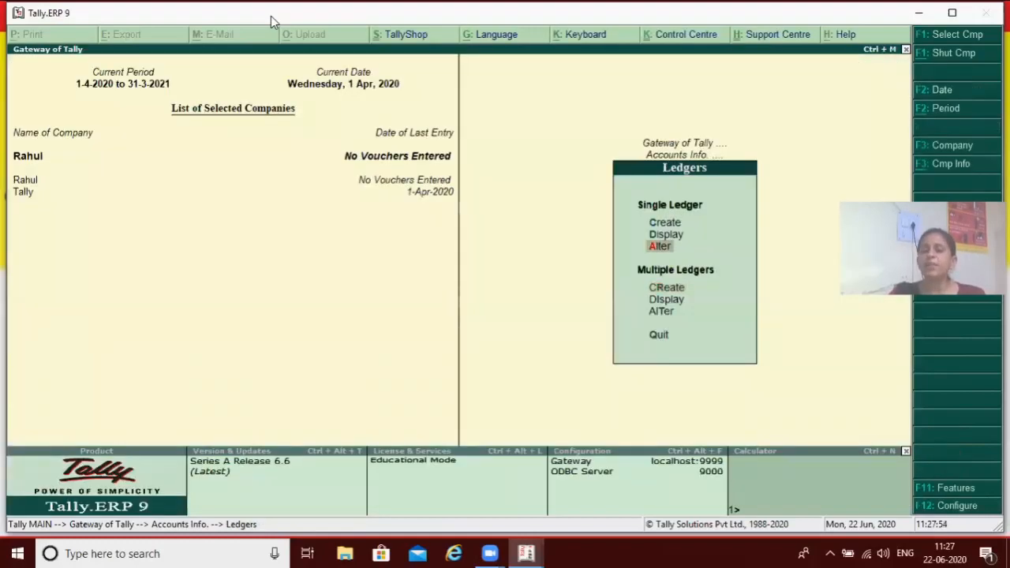
key(Return)
text(F)
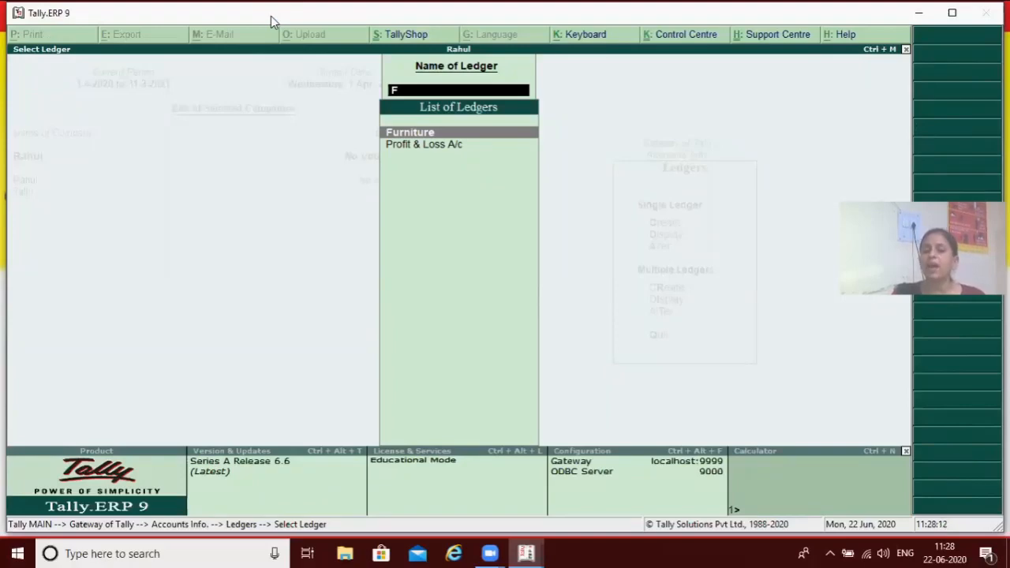
key(Escape)
key(Escape)
key(Return)
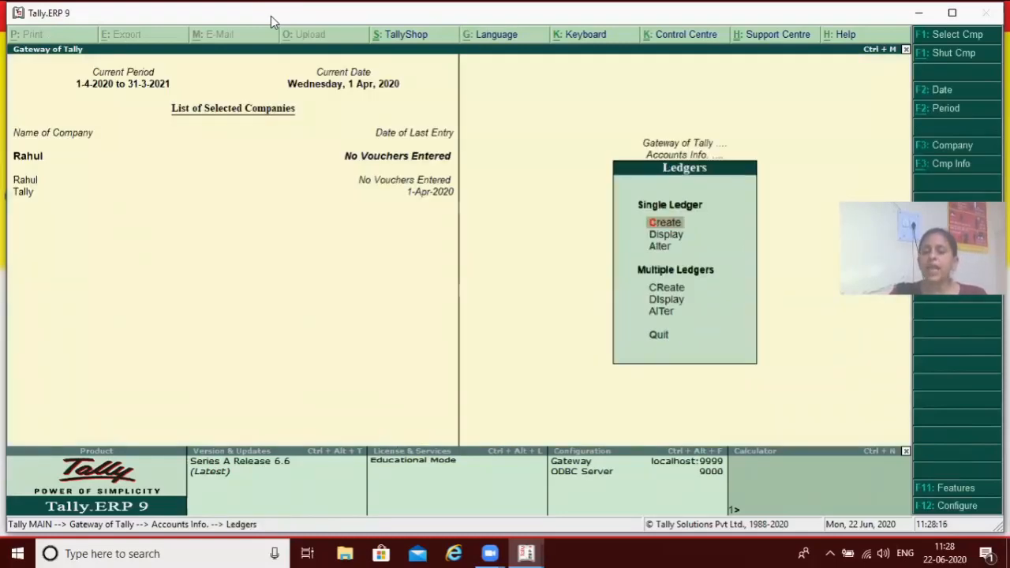
Start creating multiple ledgers again with Fixed Assets as the group
key(Down)
key(Down)
key(Down)
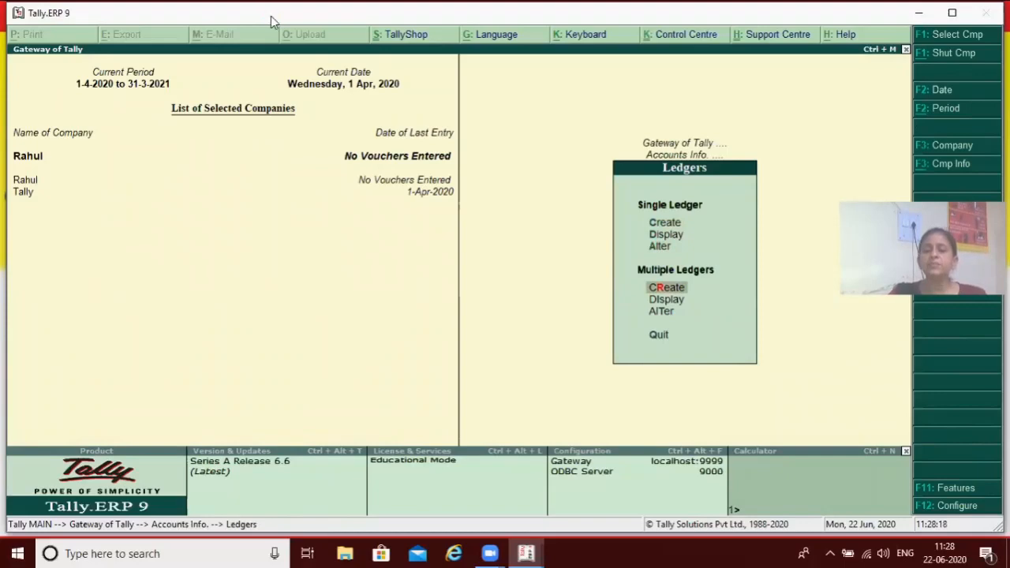
key(Return)
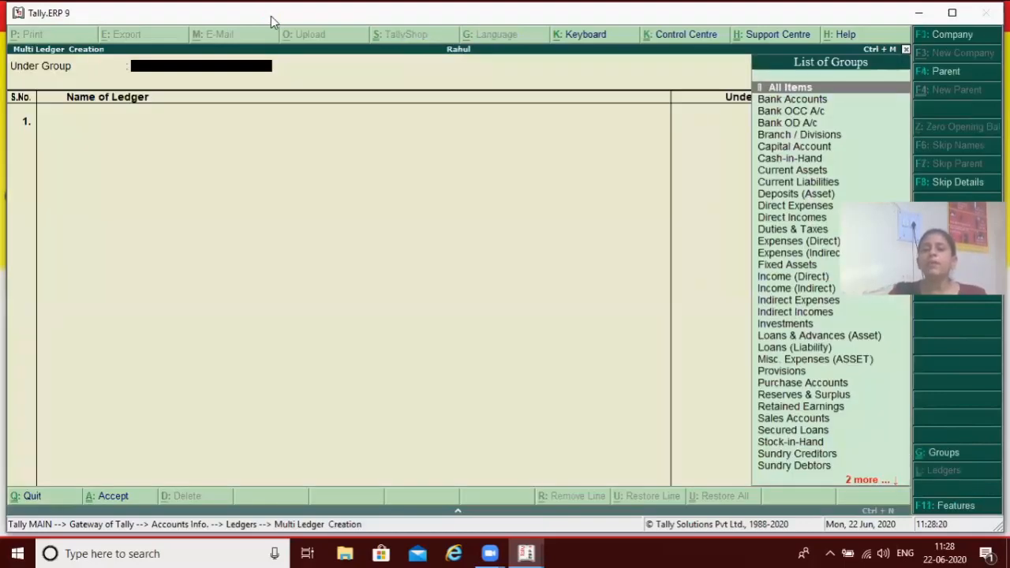
text(F)
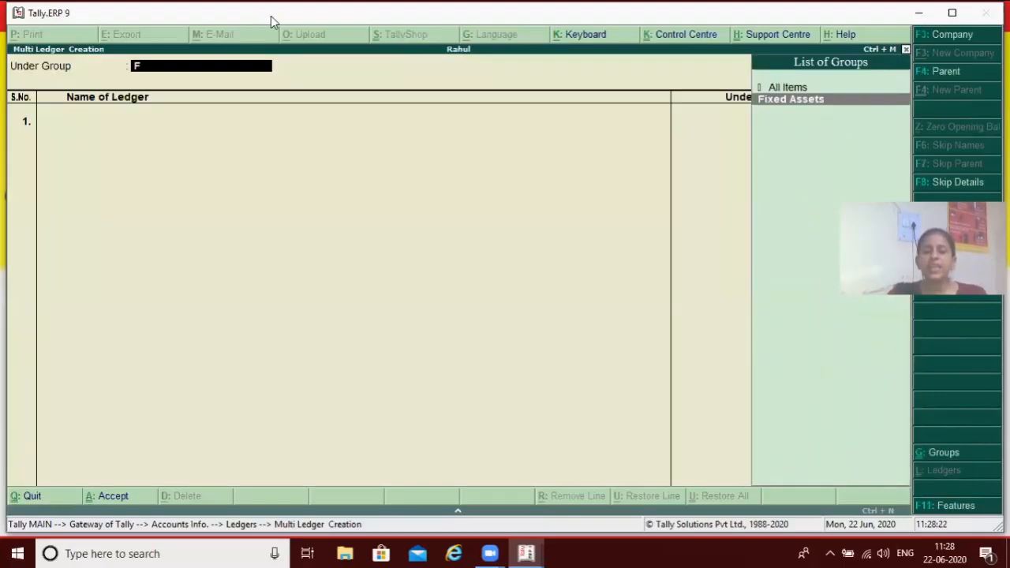
key(Return)
Enter Machinery as the first ledger with an opening balance of 50,000.00 Dr
text(Machine)
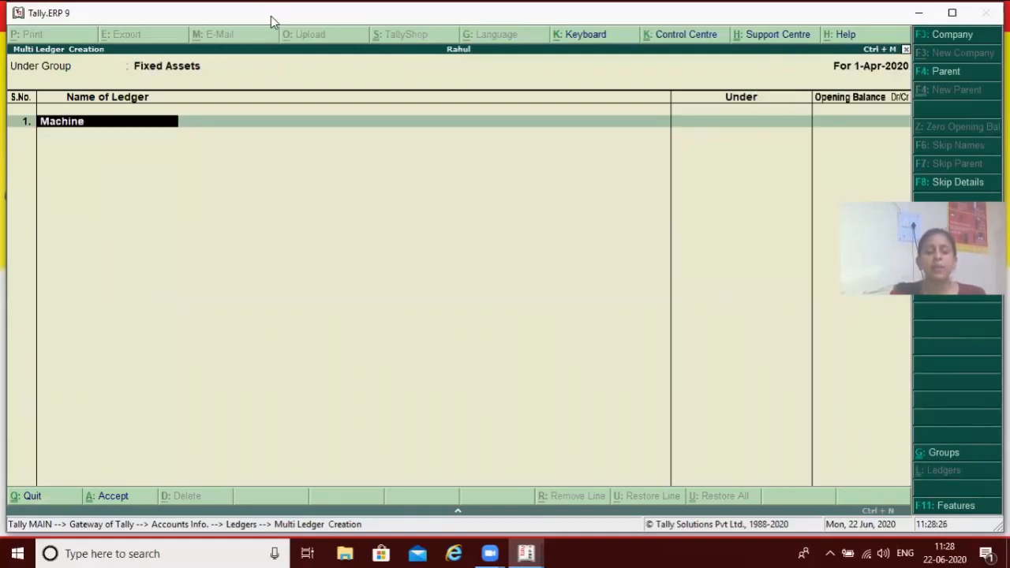
text(ry)
key(Return)
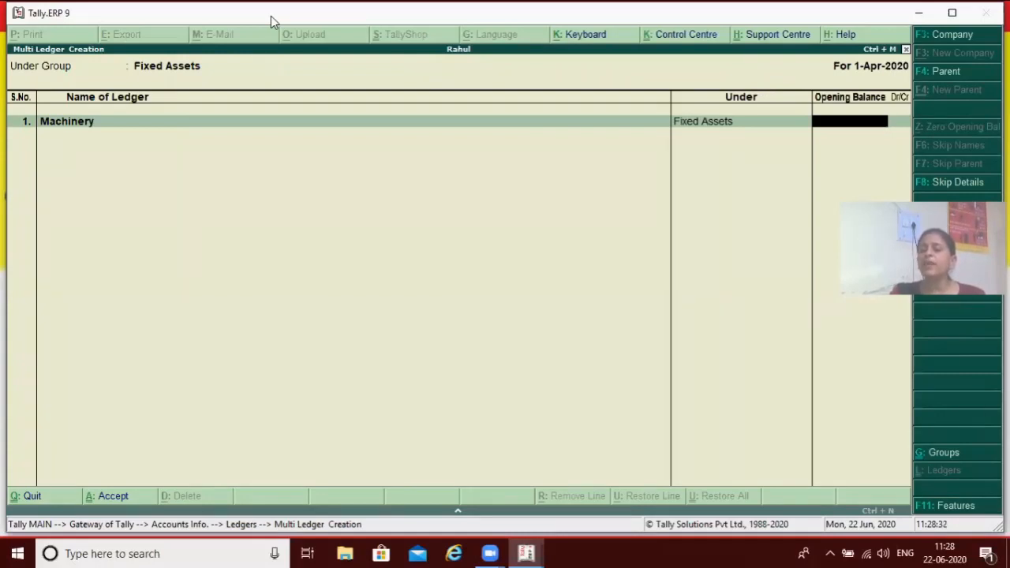
key(BackSpace)
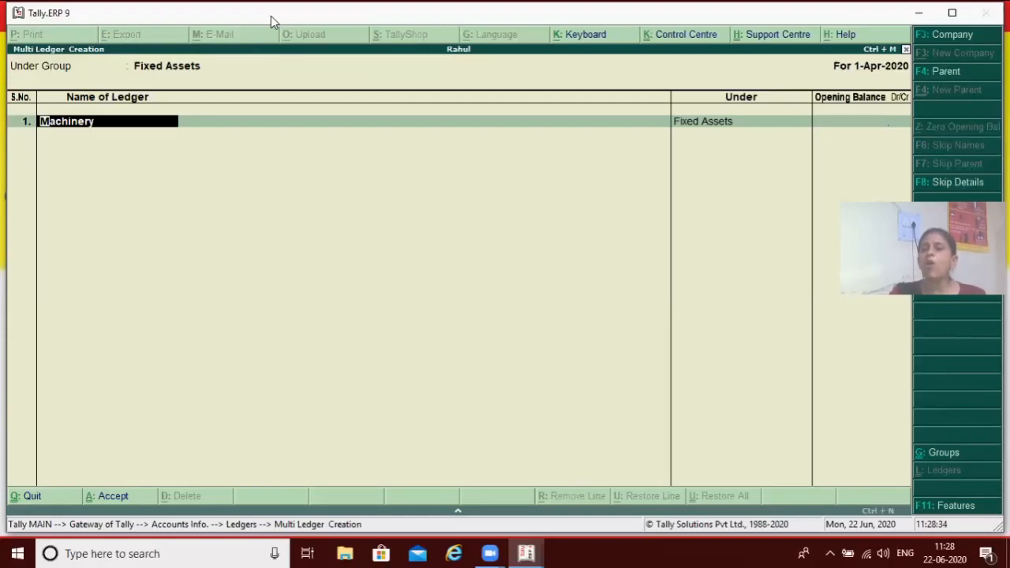
key(Return)
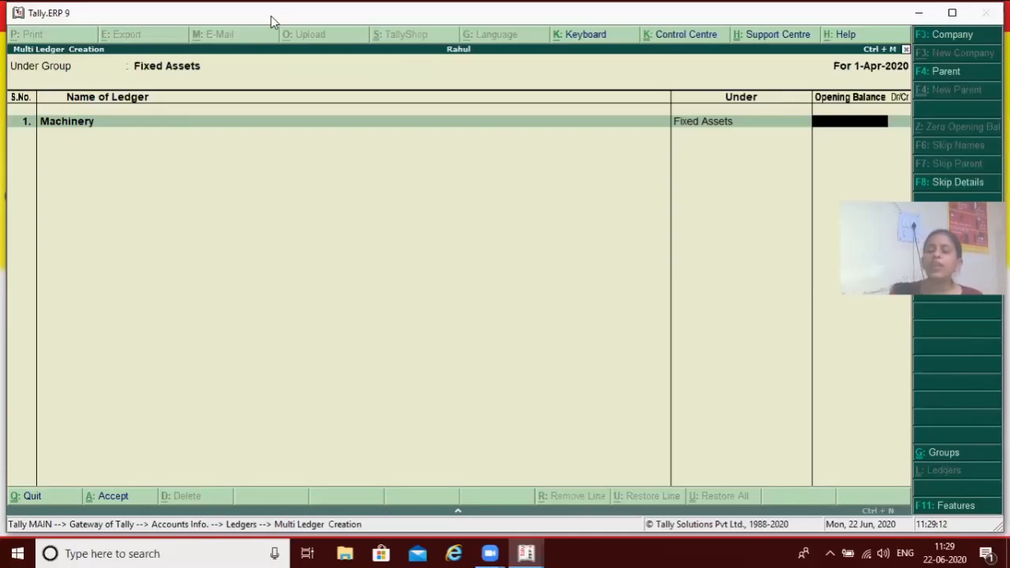
text(50,00)
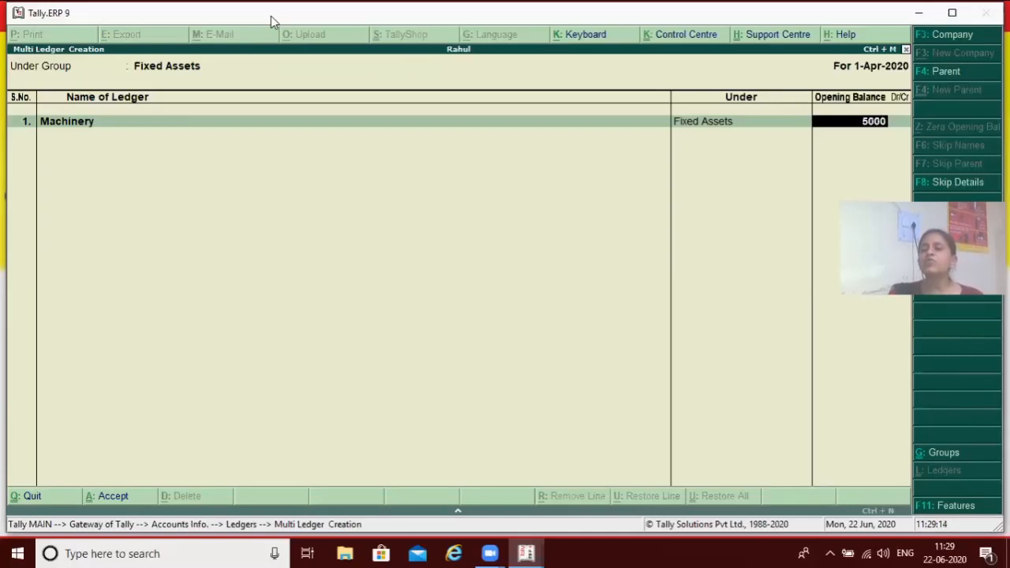
text(0)
key(Return)
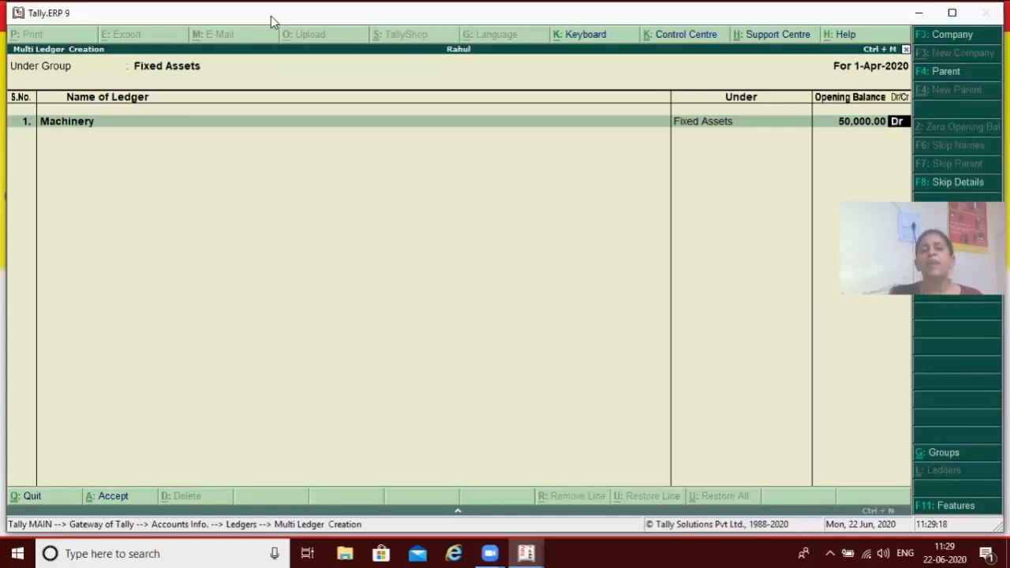
key(Return)
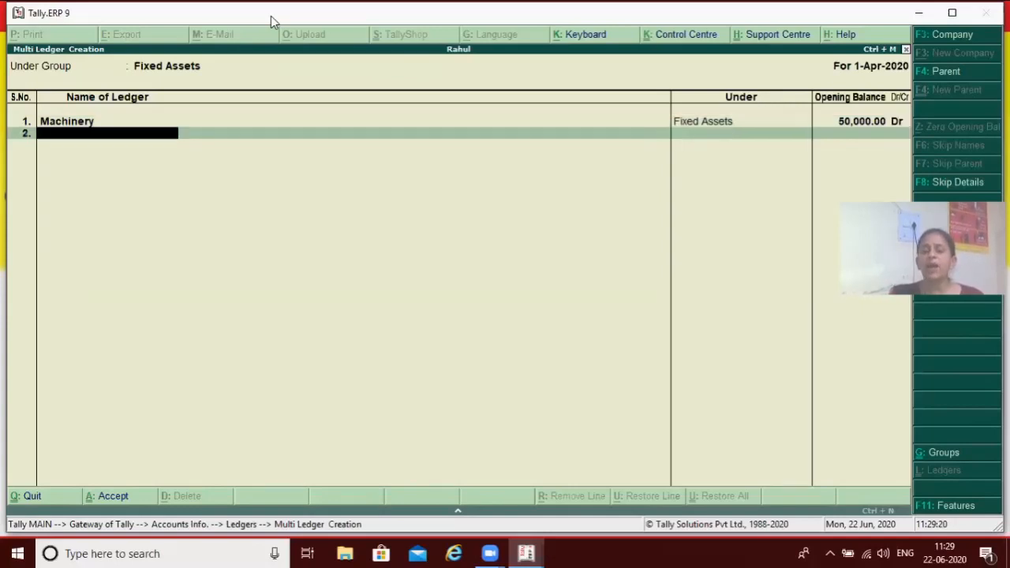
Enter Building as the second ledger without an opening balance, and finish the ledger list
text(B)
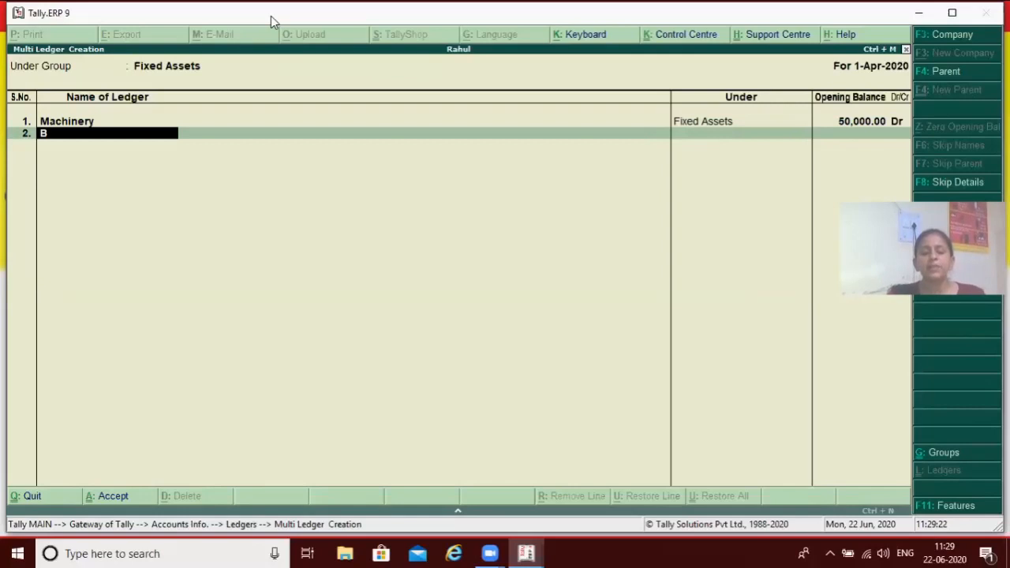
text(uilding)
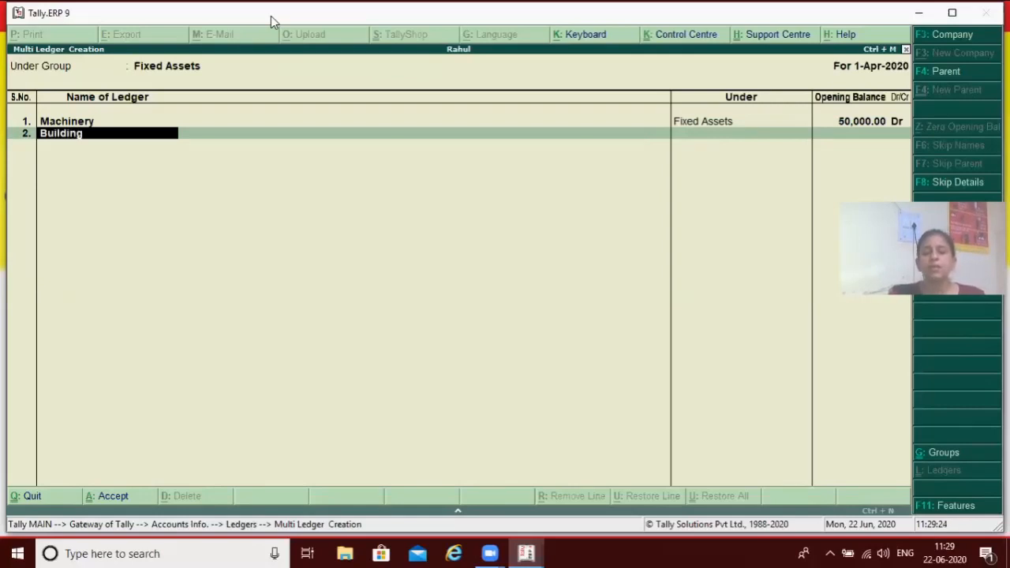
key(Return)
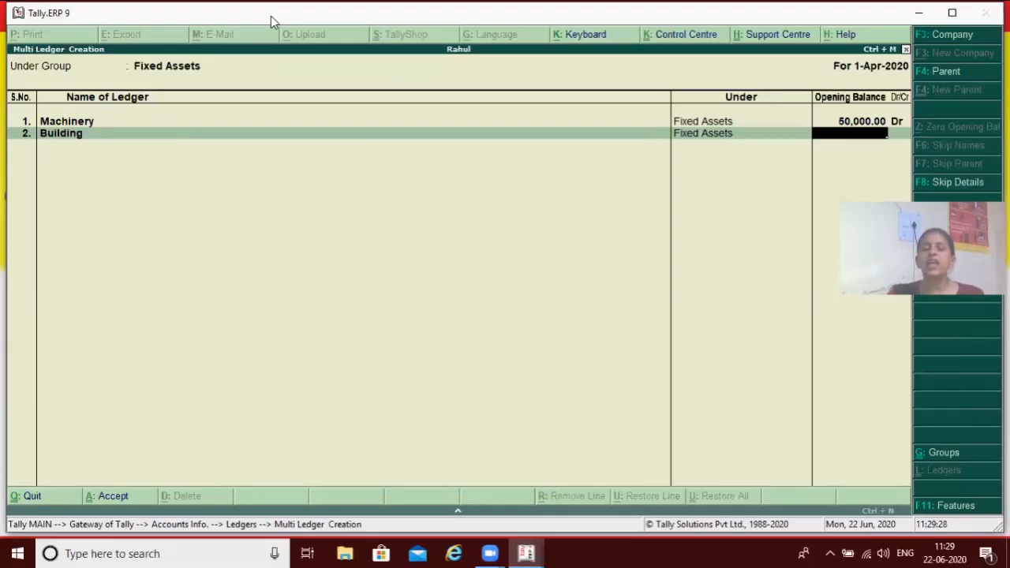
key(Return)
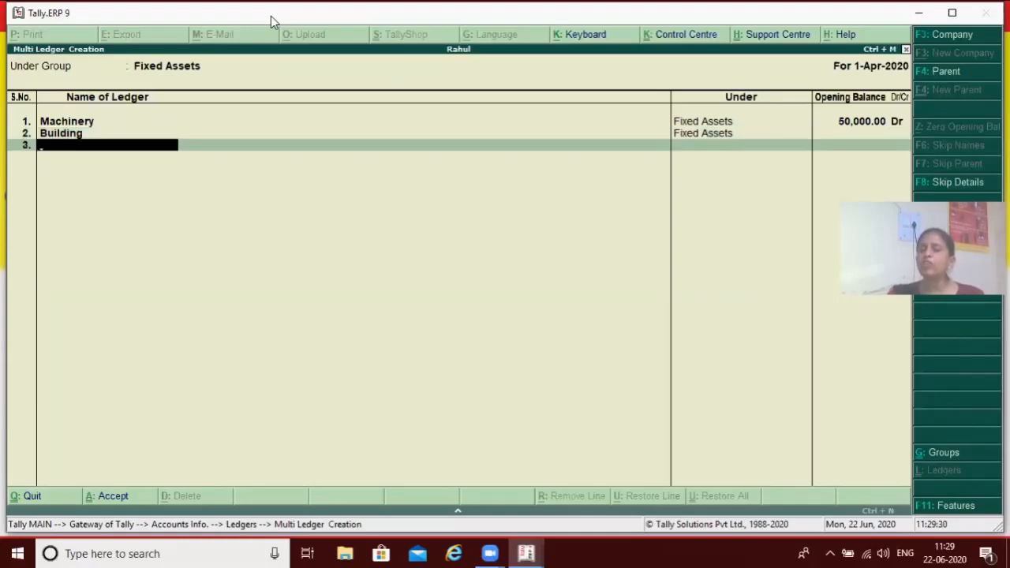
key(Return)
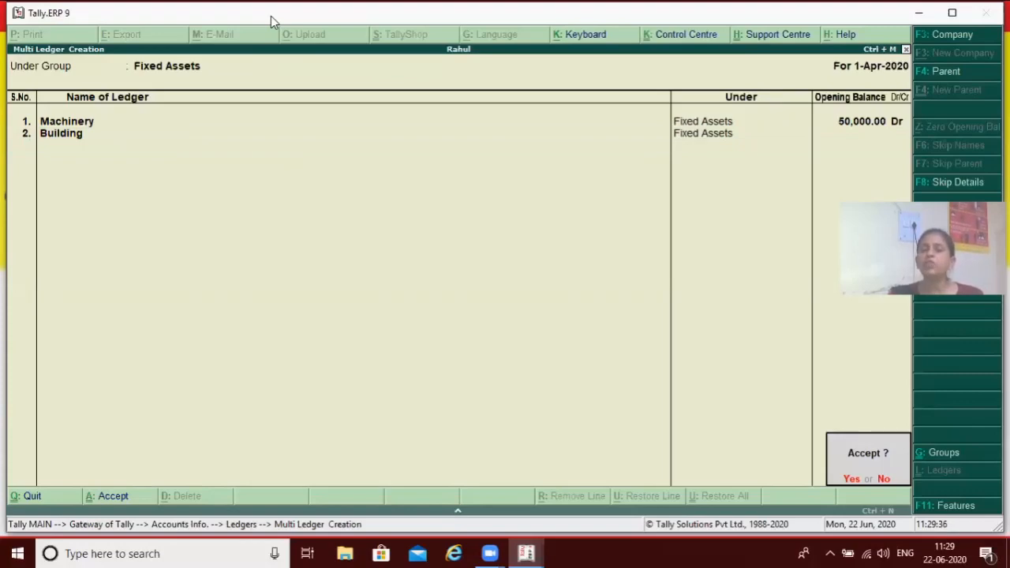
Decline accepting the ledgers and change the group for the multiple ledgers to All Items
key(n)
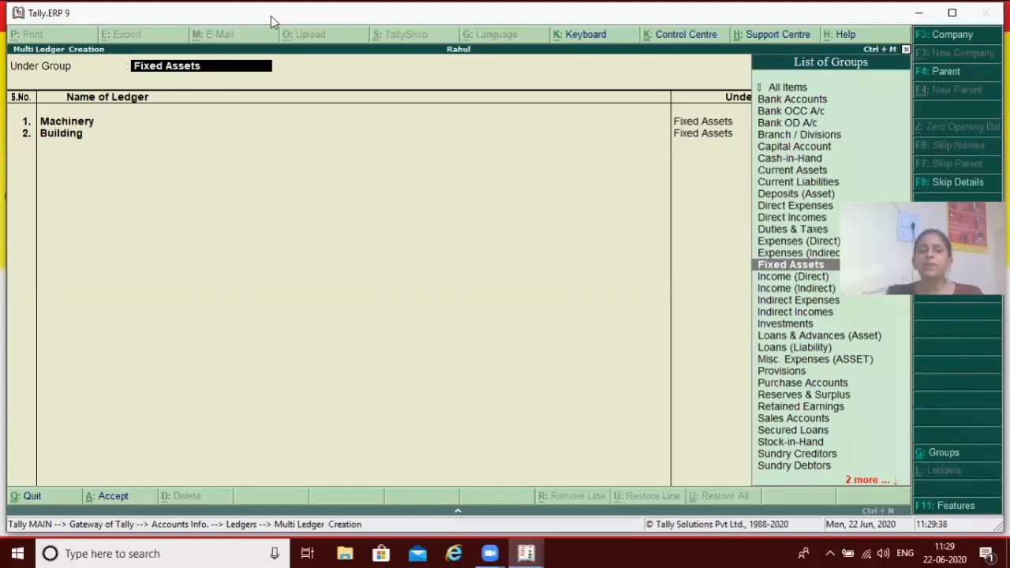
key(Up)
key(Up)
key(Up)
key(Up)
key(Up)
key(Up)
key(Up)
key(Up)
key(Up)
key(Up)
key(Up)
key(Up)
key(Up)
key(Up)
key(Up)
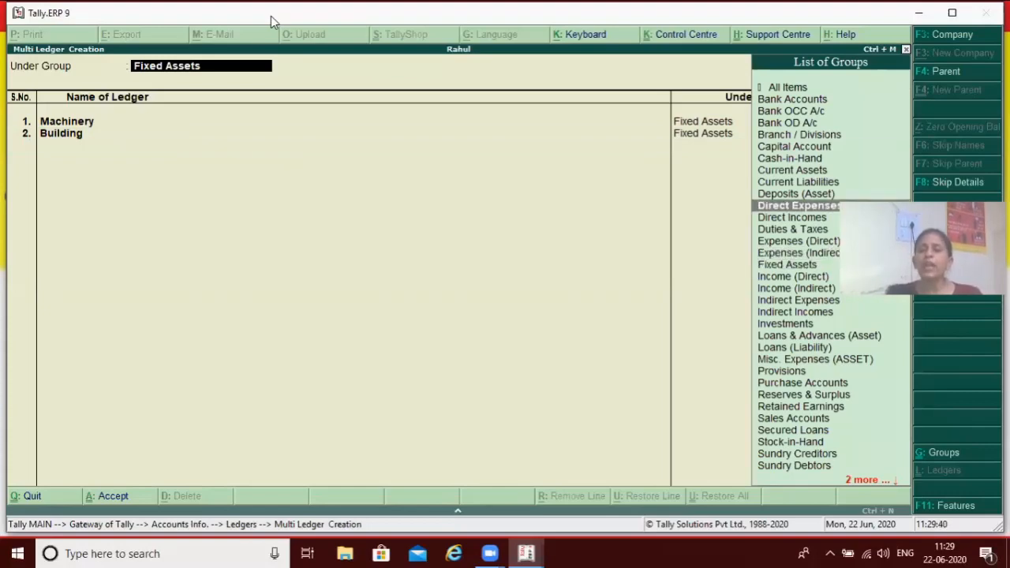
key(Return)
Keep Machinery under Fixed Assets and clear its opening balance
key(Return)
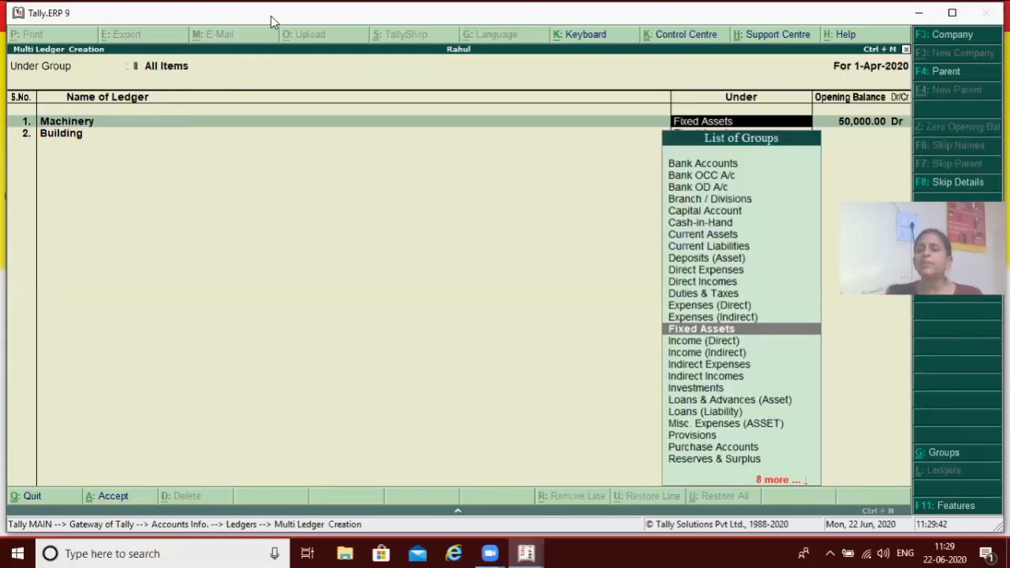
key(Return)
key(Return)
key(BackSpace)
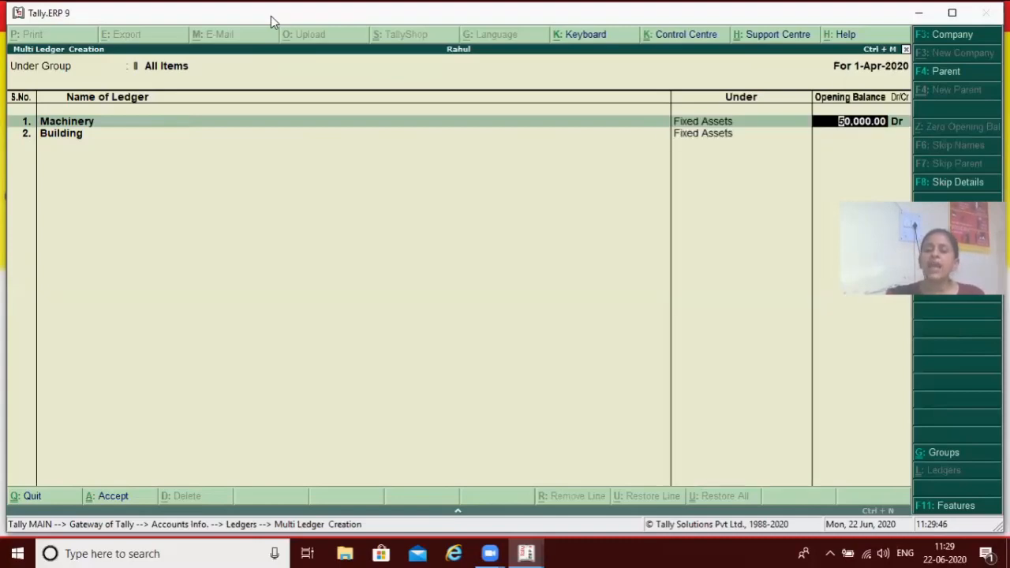
key(BackSpace)
key(BackSpace)
key(BackSpace)
key(BackSpace)
key(BackSpace)
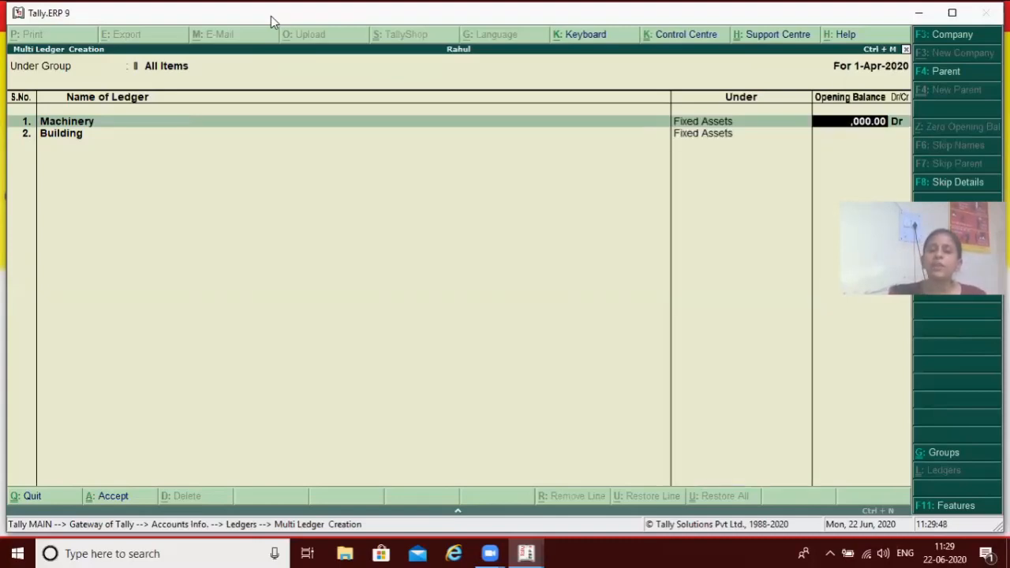
key(BackSpace)
key(BackSpace)
key(BackSpace)
key(BackSpace)
key(Return)
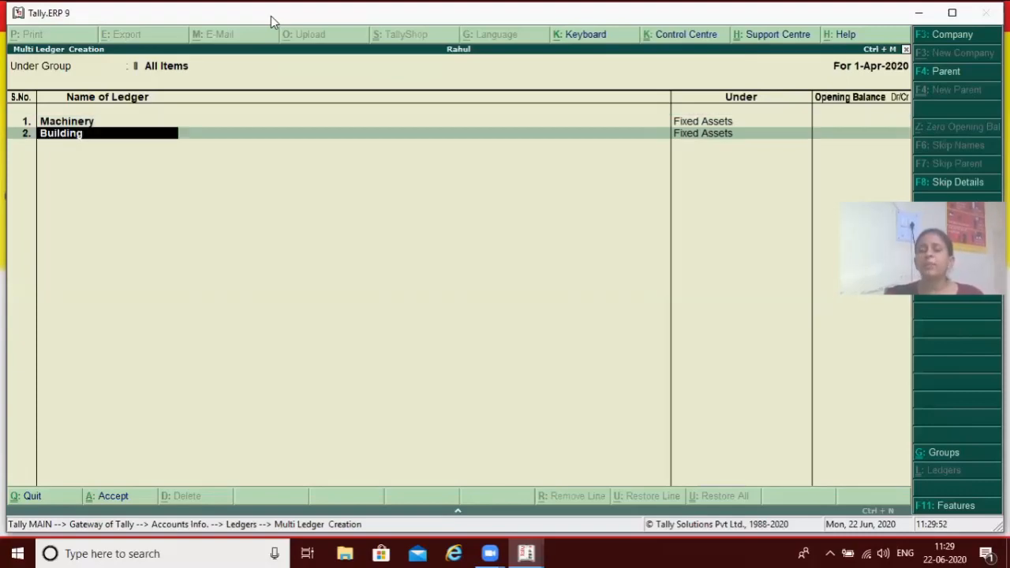
Clear the Building ledger's name, quit multiple ledger creation without saving, and return to the Gateway of Tally
key(BackSpace)
key(Escape)
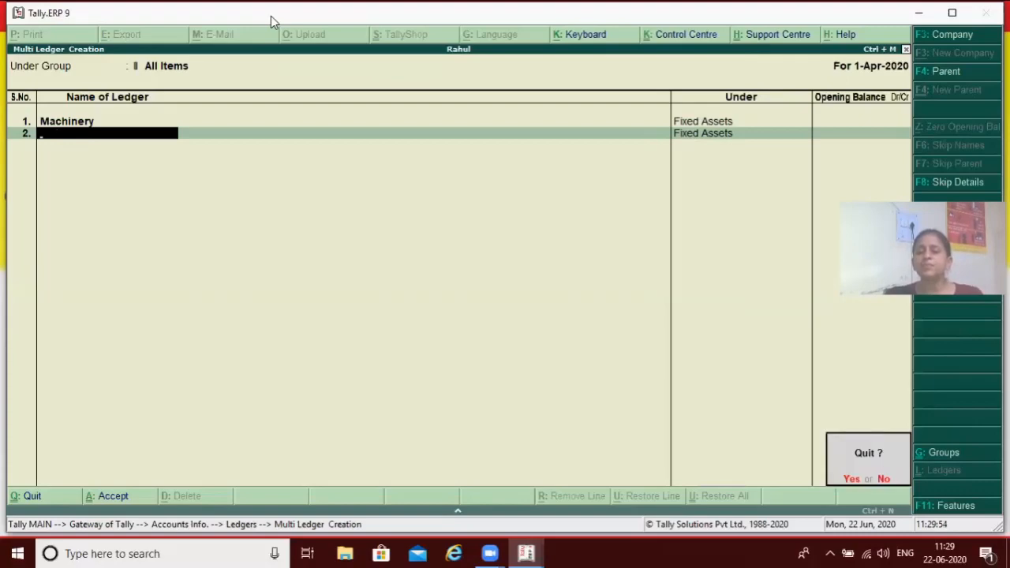
key(Return)
key(Escape)
key(Escape)
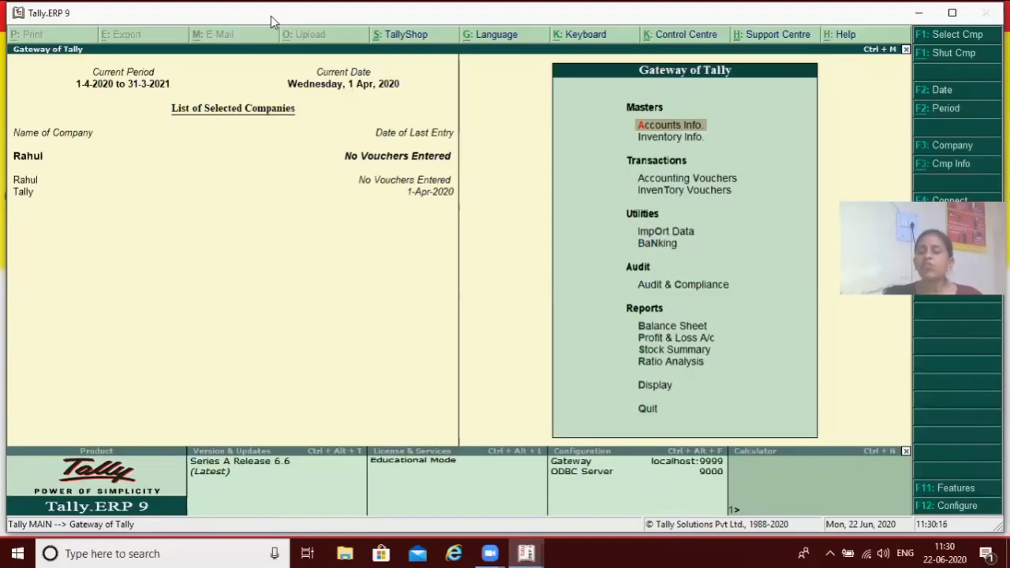
Open the list of single ledgers available for alteration in the accounts information
key(Return)
key(Down)
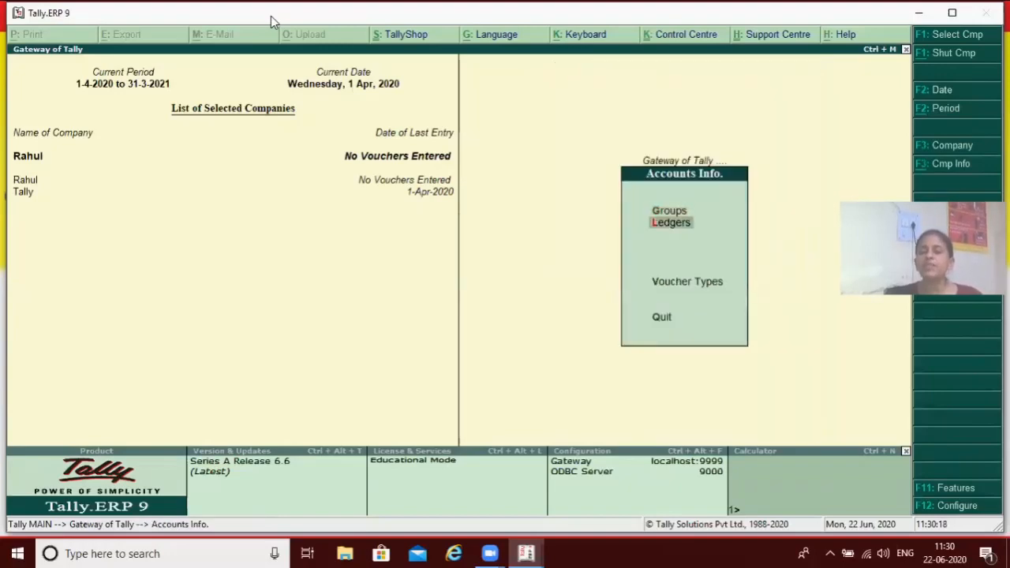
key(Return)
key(Down)
key(Down)
key(Return)
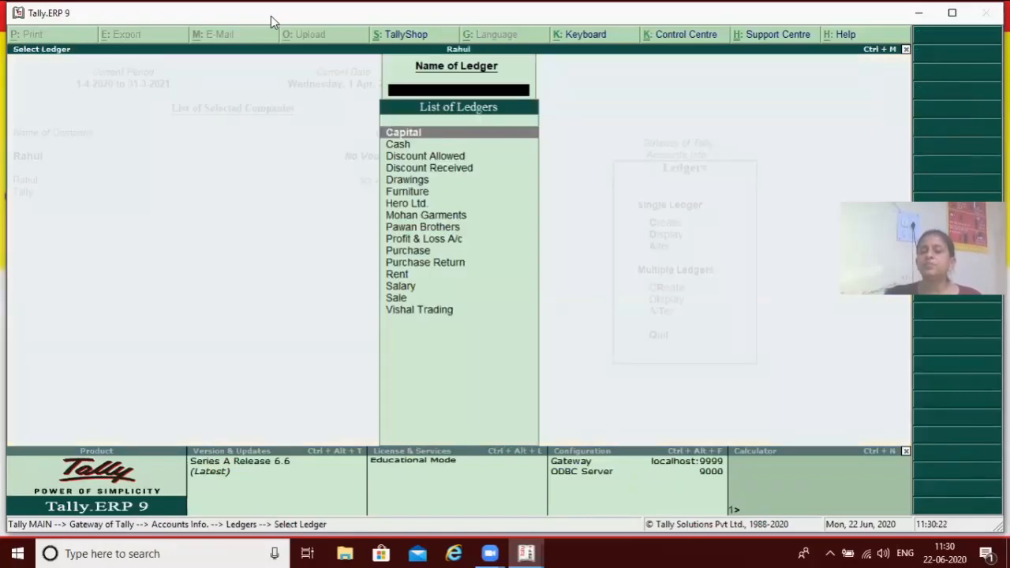
Open the Purchase Return ledger for alteration, request its deletion, and decline the deletion
key(Down)
key(Down)
key(Down)
key(Down)
key(Down)
key(Down)
key(Down)
key(Down)
key(Down)
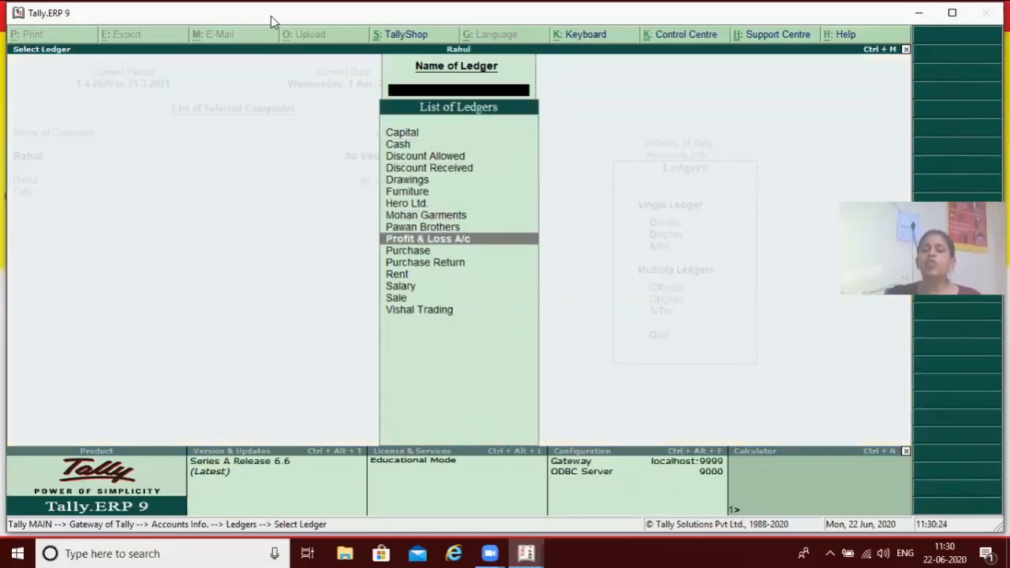
key(Down)
key(Down)
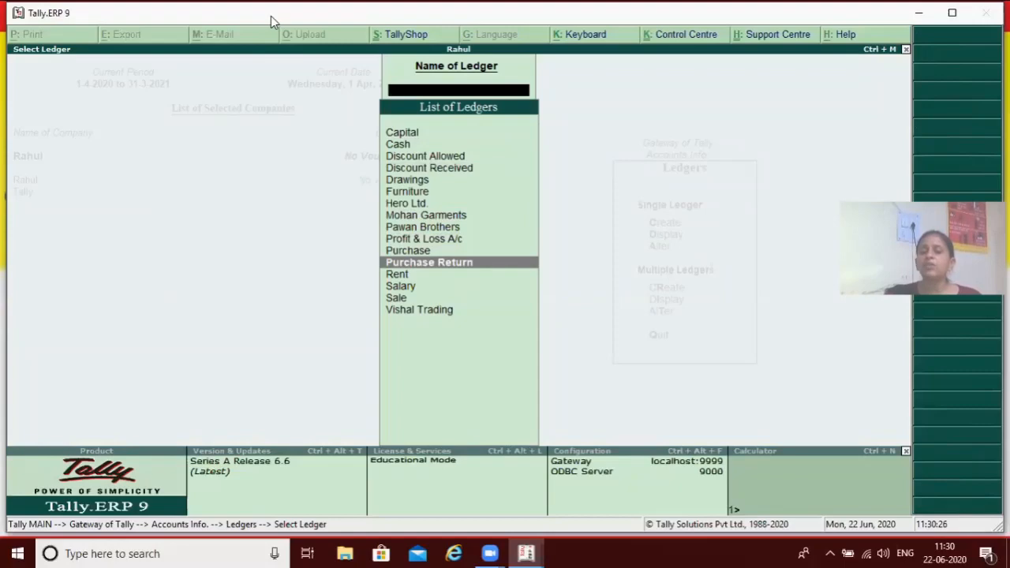
key(Return)
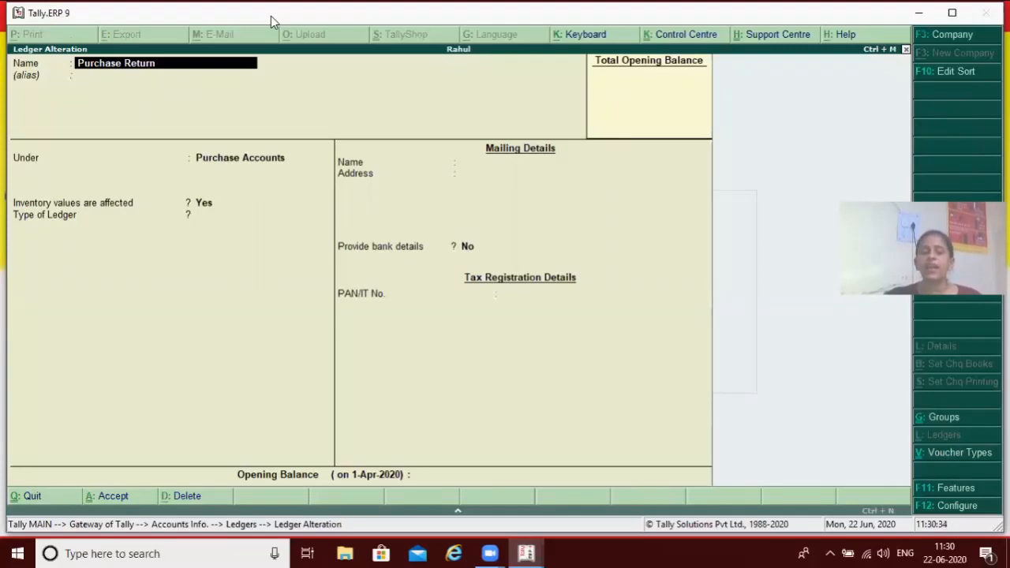
key(alt+d)
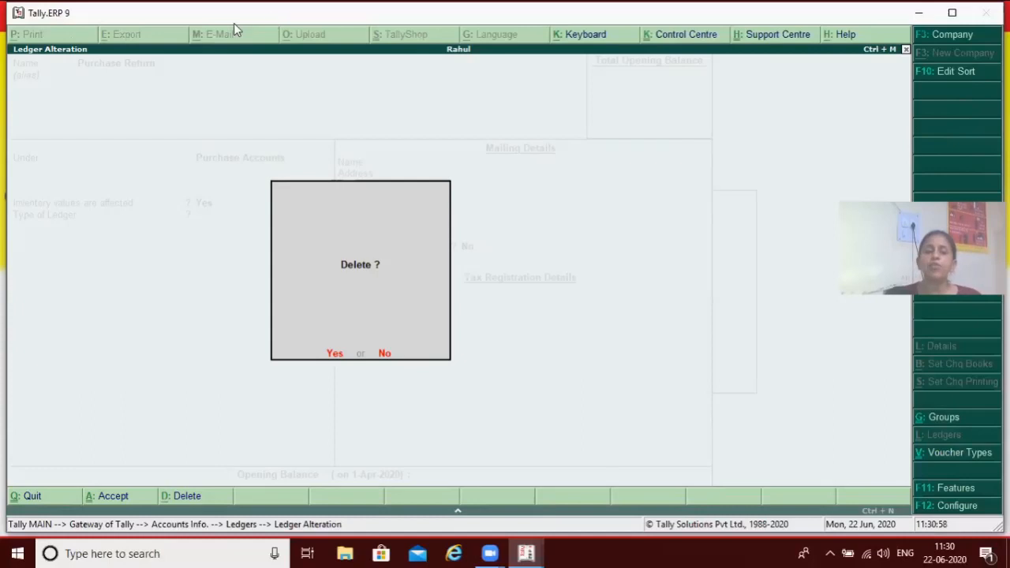
click(384, 358)
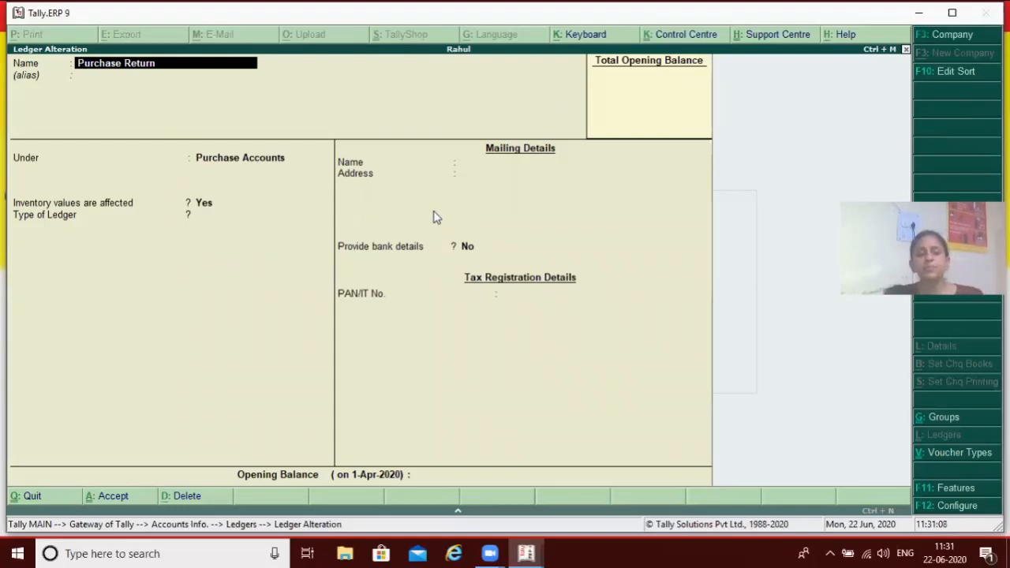
Leave the Purchase Return ledger alteration, return to the Gateway of Tally, and open accounting voucher creation
key(Escape)
key(Escape)
key(Escape)
key(Escape)
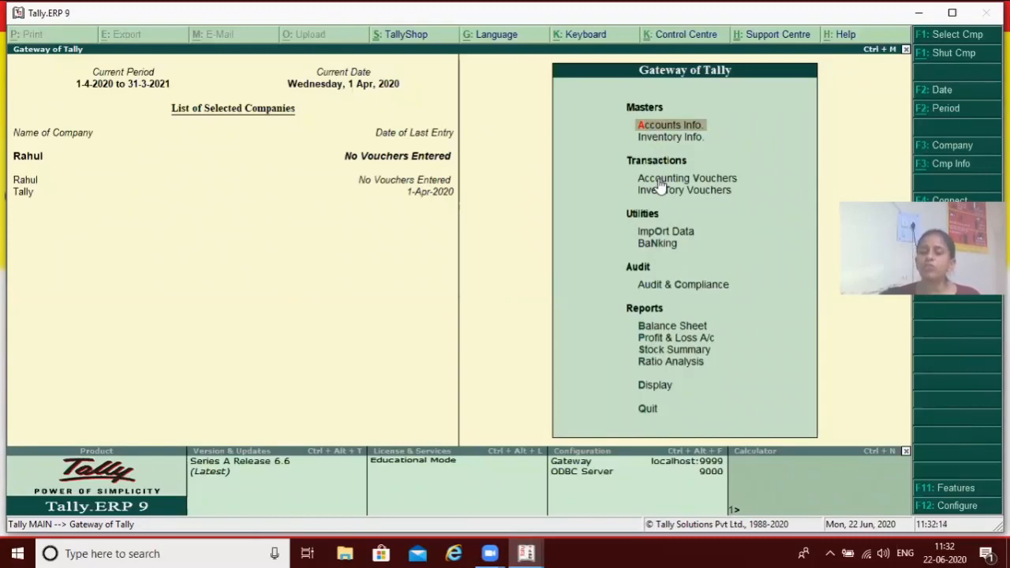
key(Down)
key(Down)
key(Return)
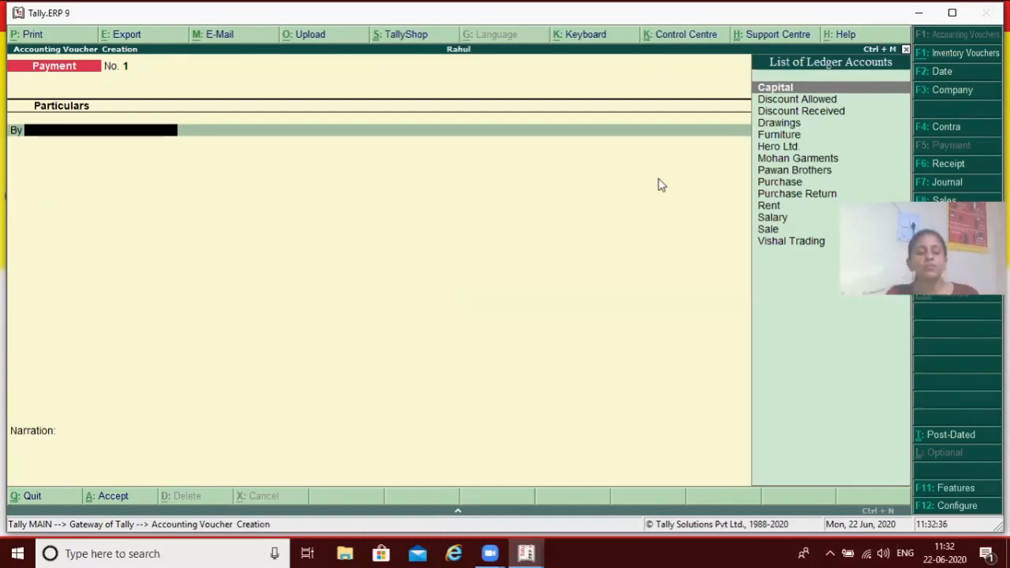
View the Contra, Payment, Receipt, Journal and Sales voucher entry screens one after another
key(F4)
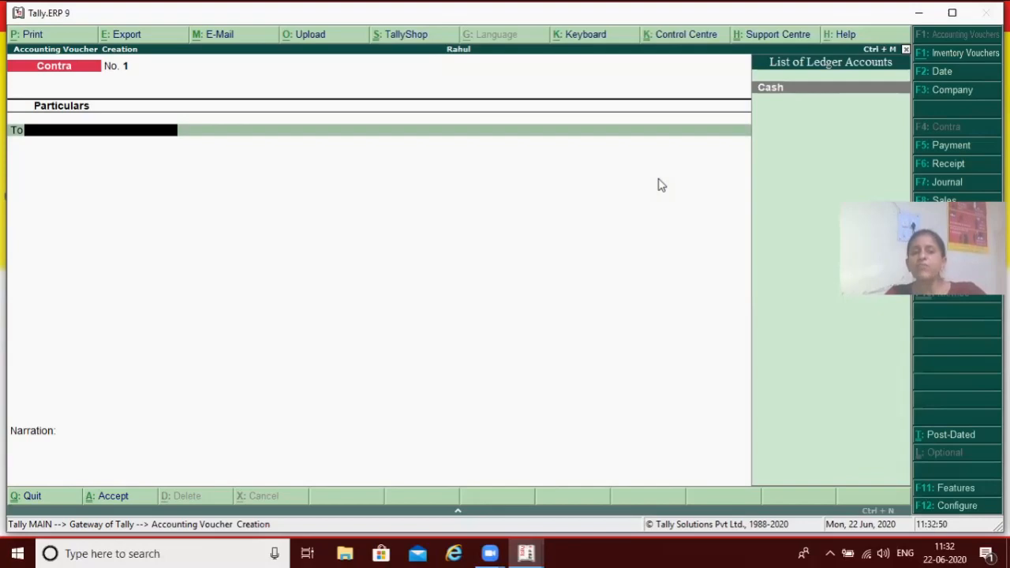
key(F5)
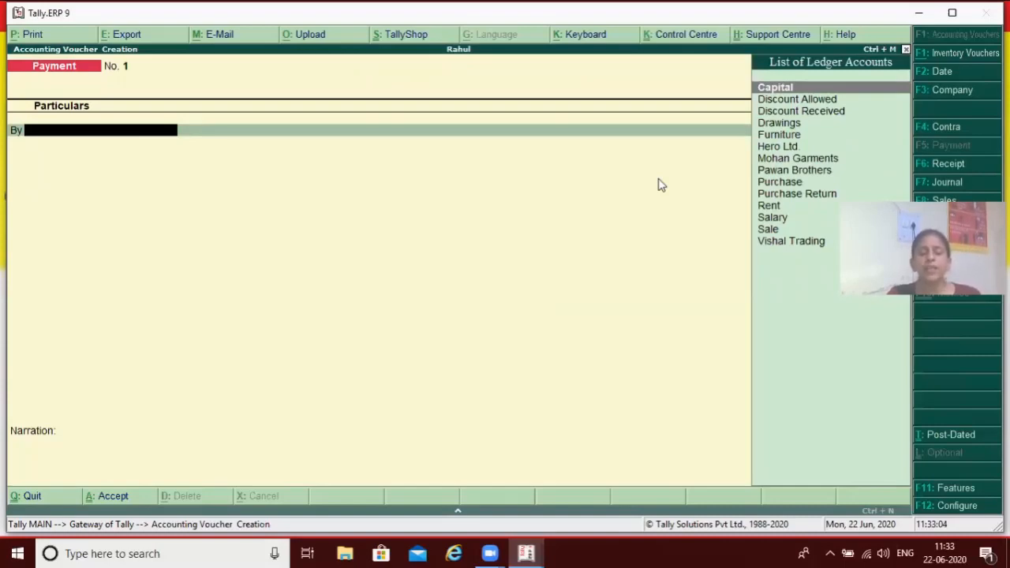
key(super)
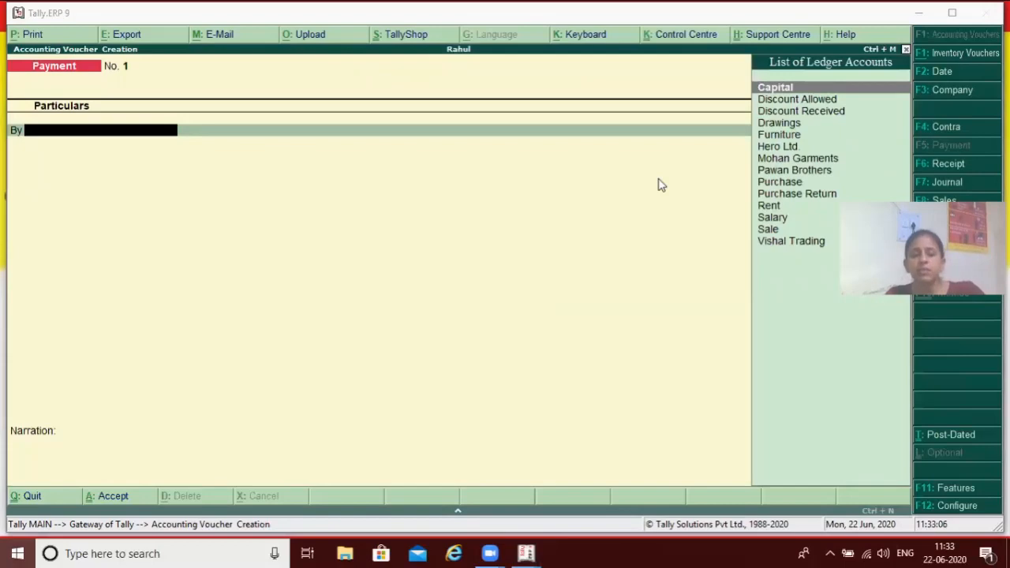
key(Escape)
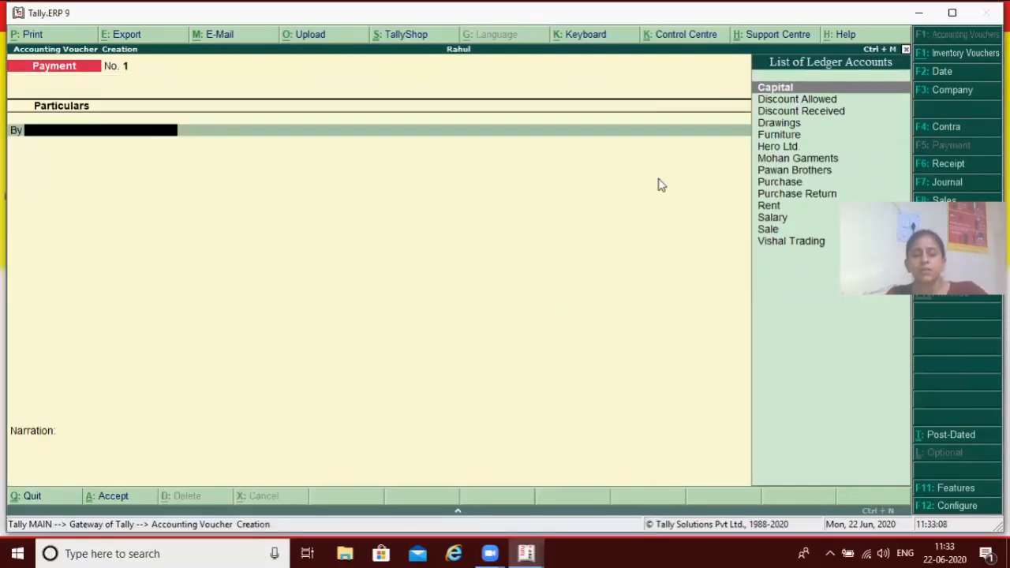
key(F6)
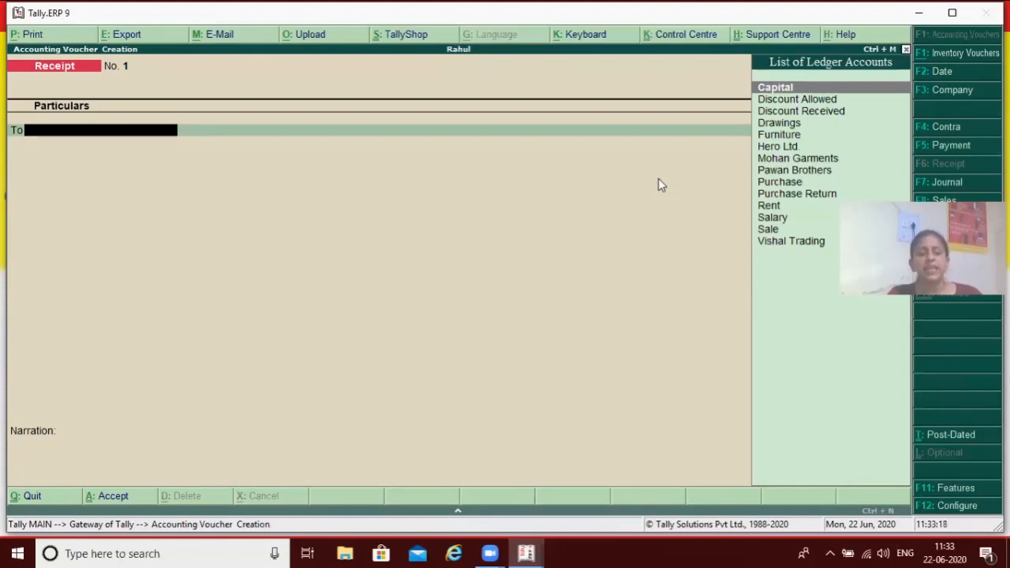
key(F7)
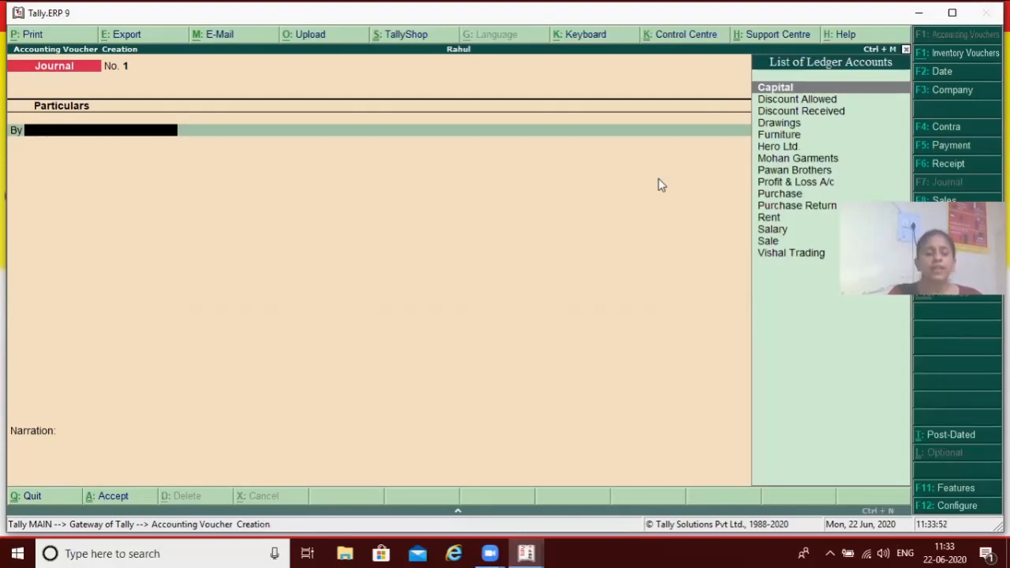
key(F8)
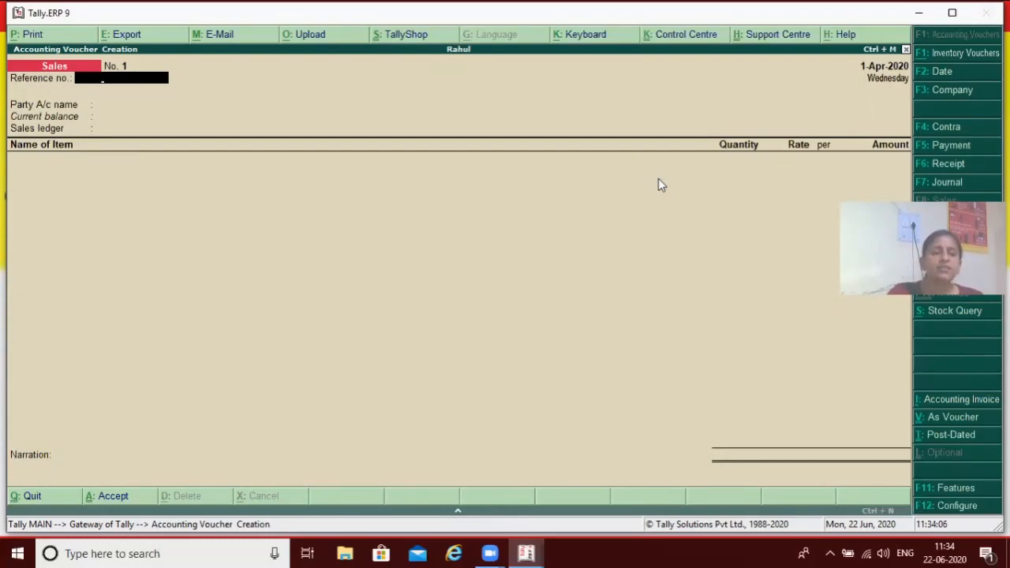
Switch to the Purchase voucher entry screen and decline the request to quit it
key(F9)
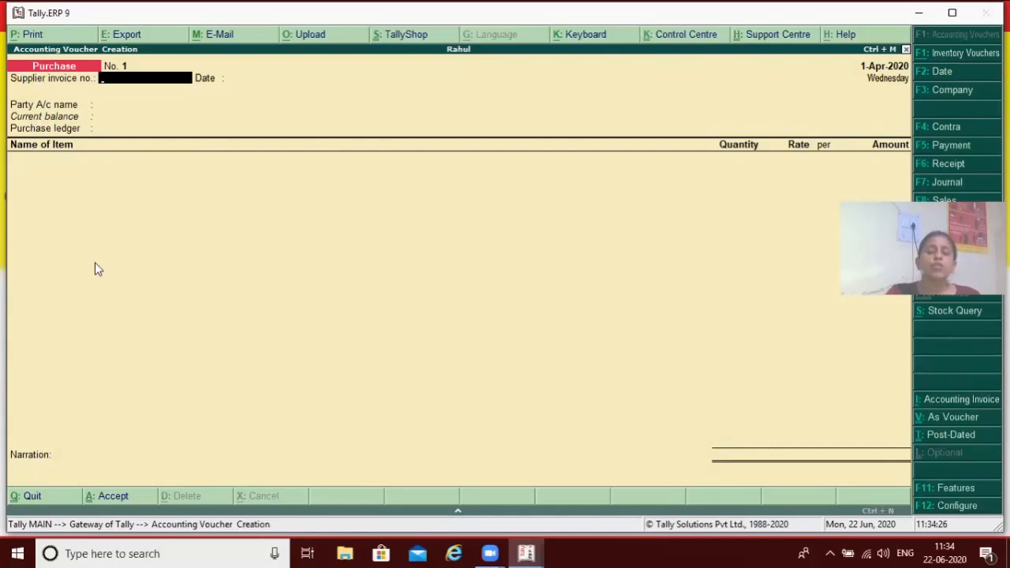
key(XF86MonBrightnessDown)
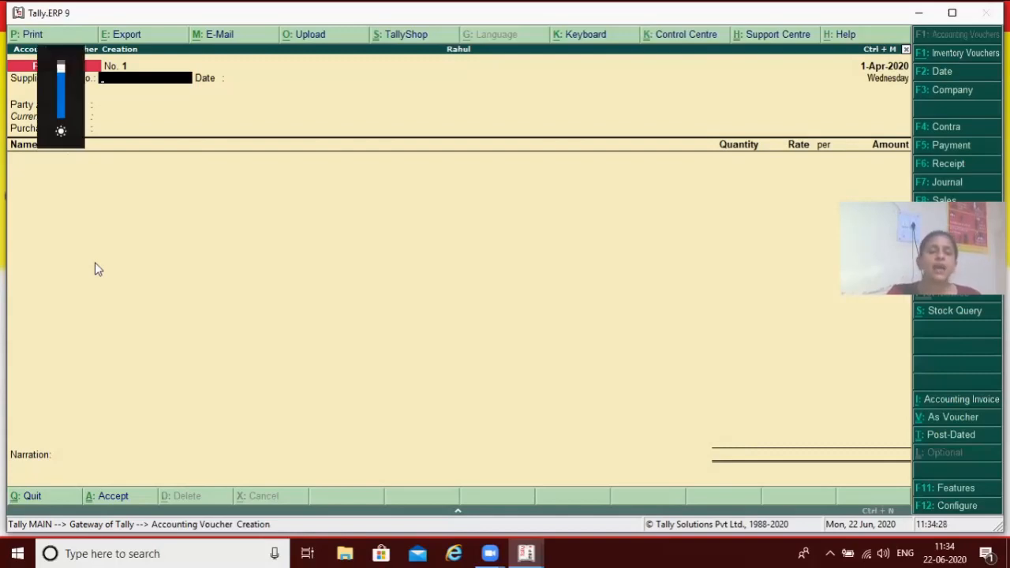
key(Escape)
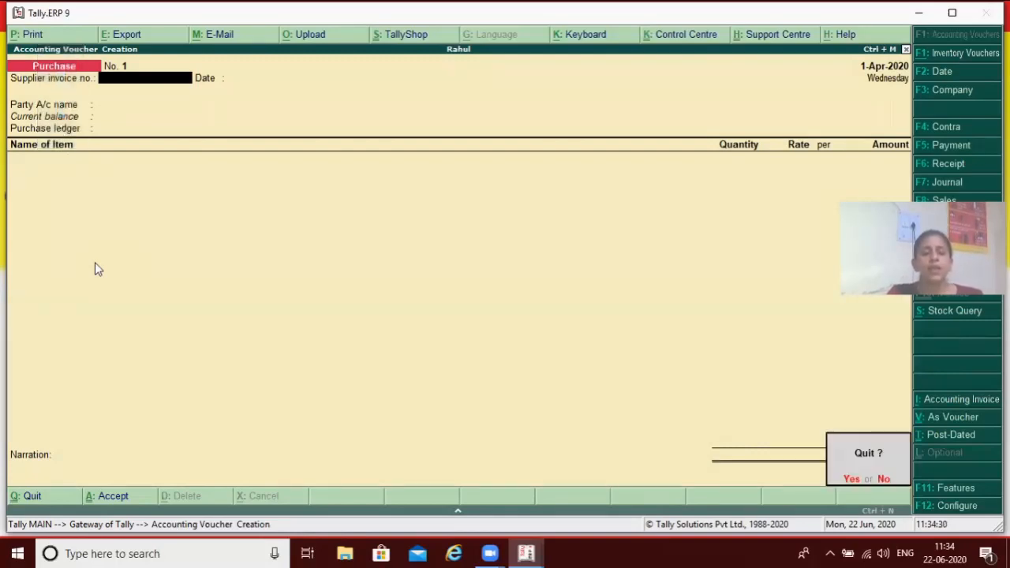
key(n)
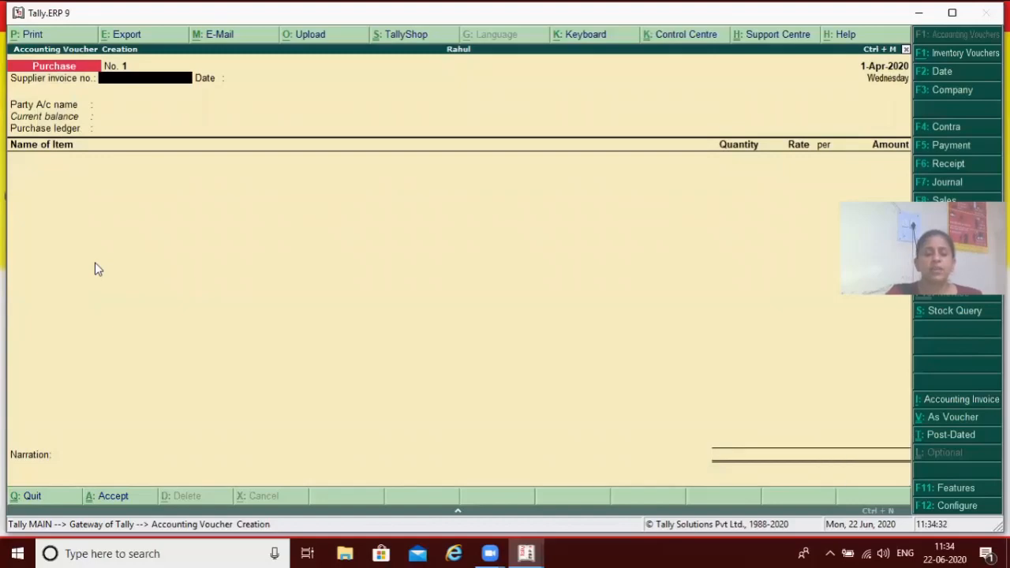
Open the company's accounting features and set Enable invoicing to No
key(F11)
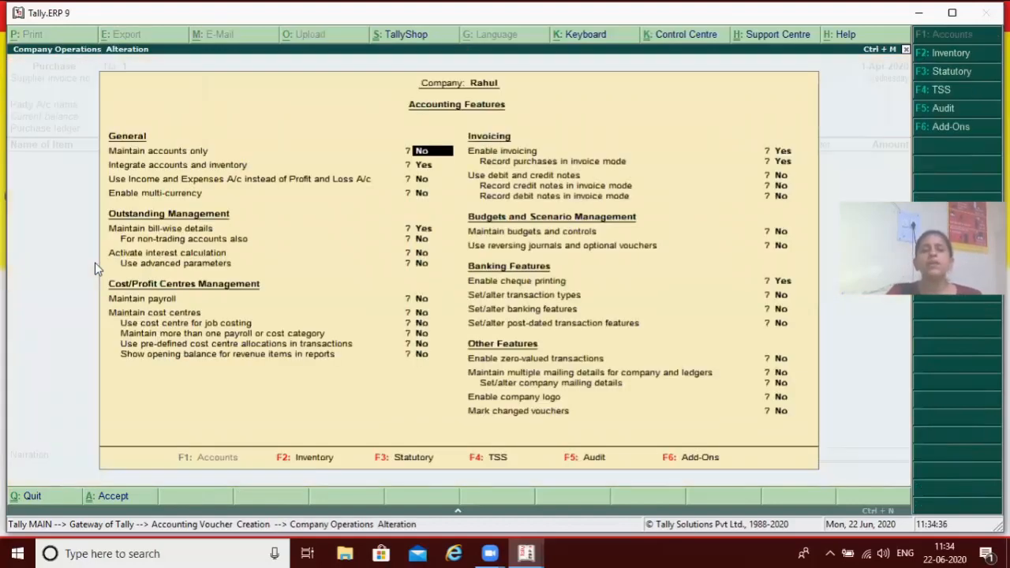
key(Down)
key(Down)
key(Down)
key(Down)
key(Down)
key(Down)
key(Down)
key(Down)
key(Down)
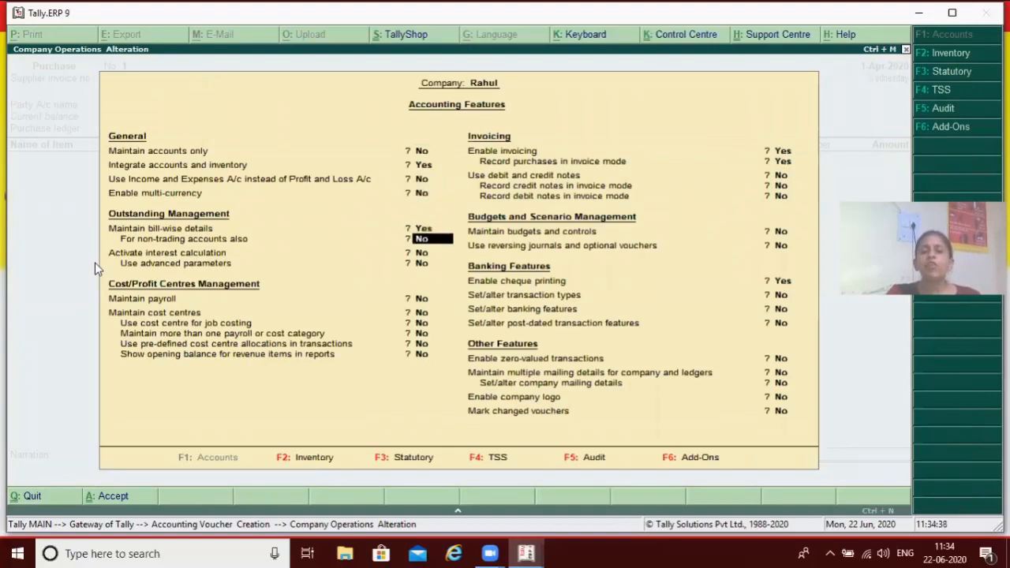
key(Down)
key(Down)
key(Up)
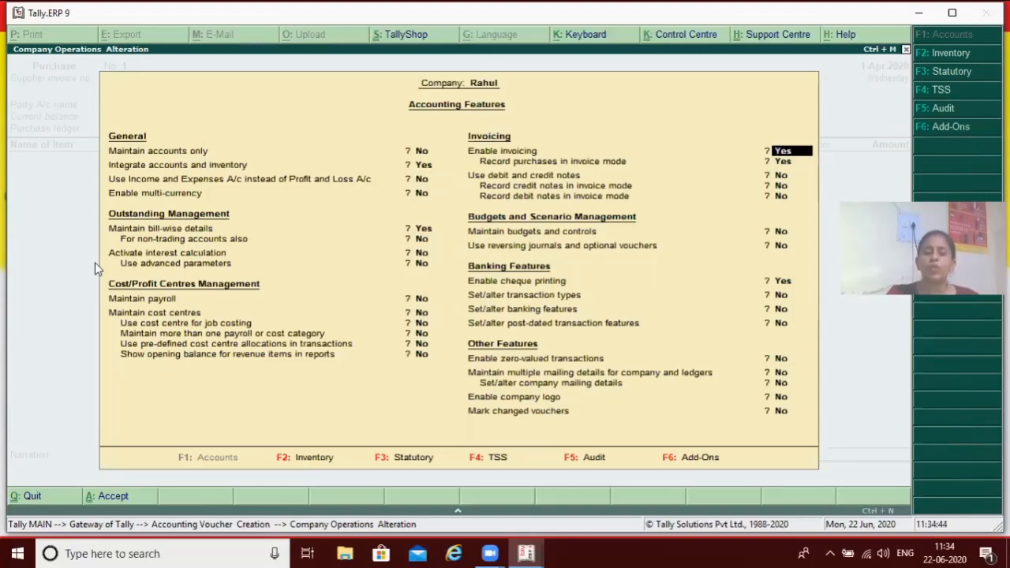
text(n)
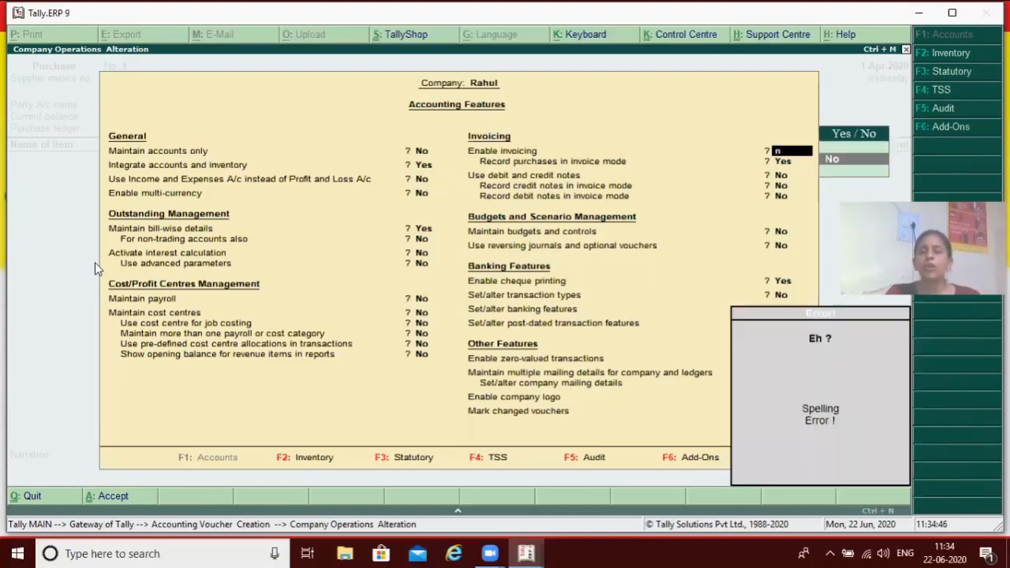
key(Return)
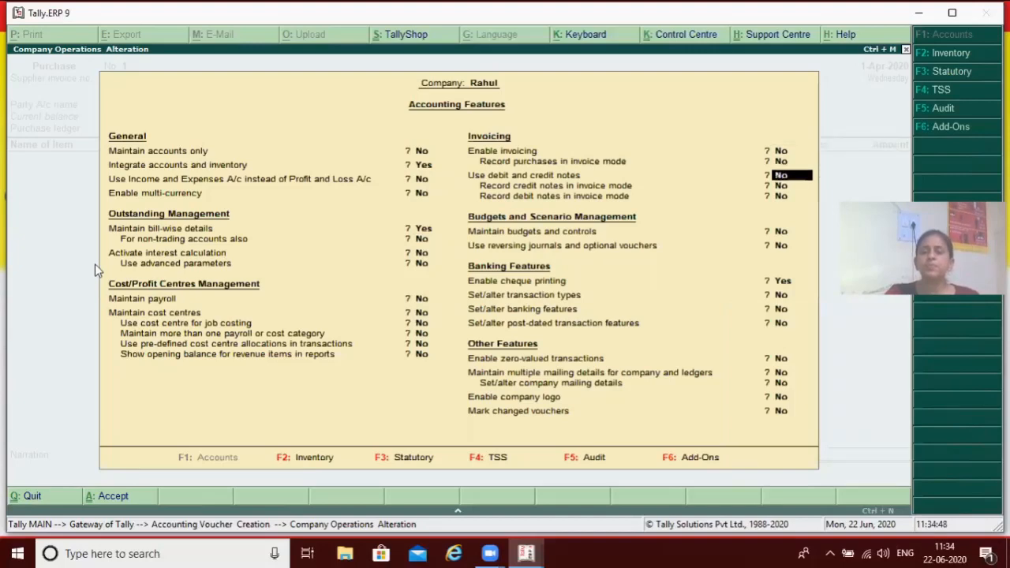
Keep the remaining accounting features as they are and accept the company's feature settings
key(Return)
key(Return)
key(Return)
key(Return)
key(Return)
key(Return)
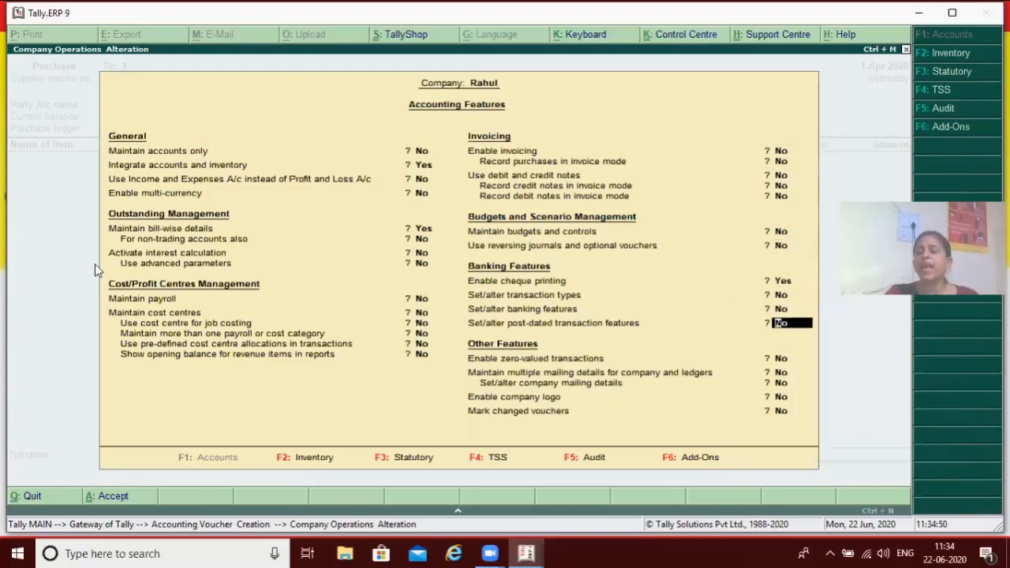
key(Return)
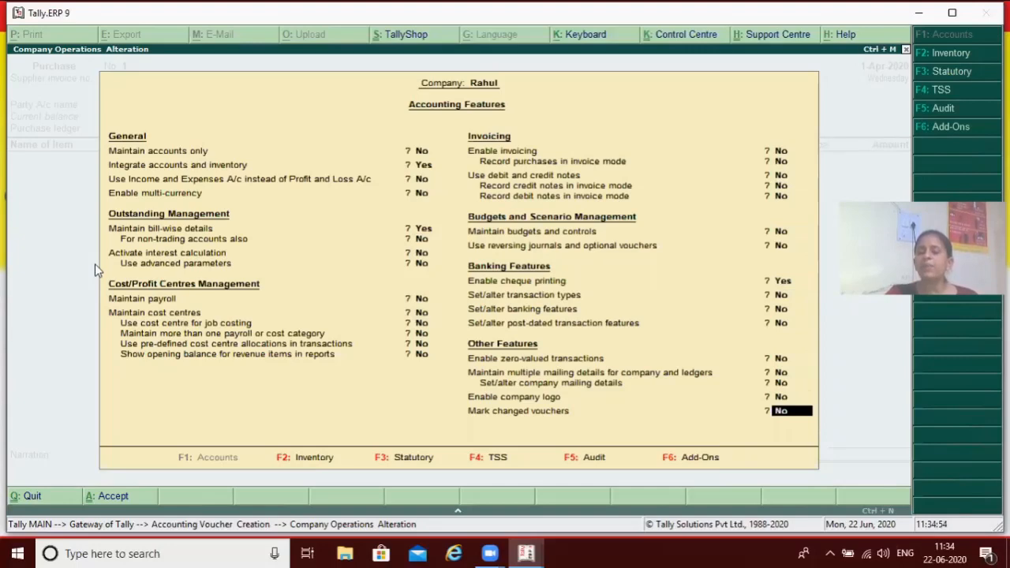
key(Return)
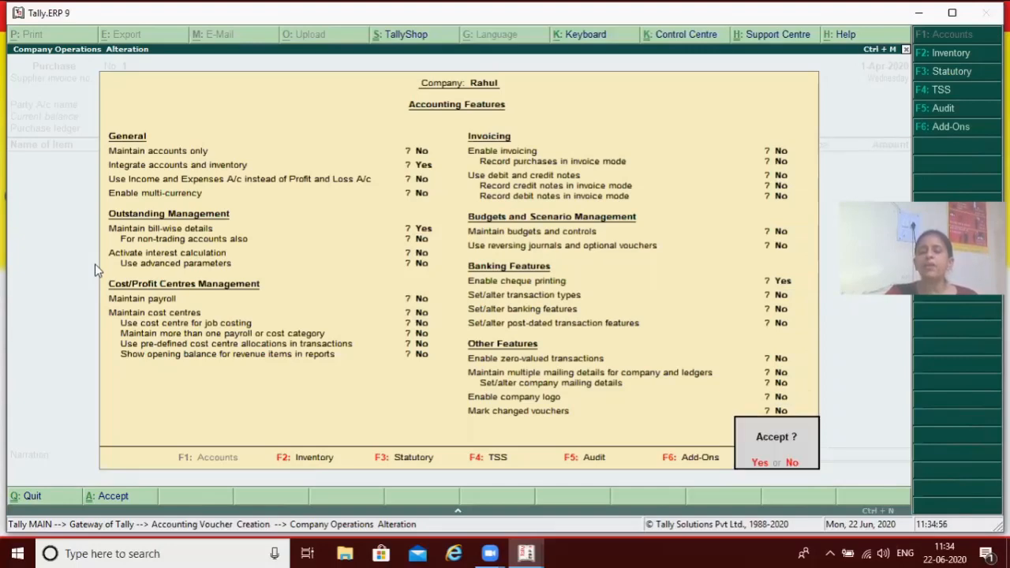
key(Return)
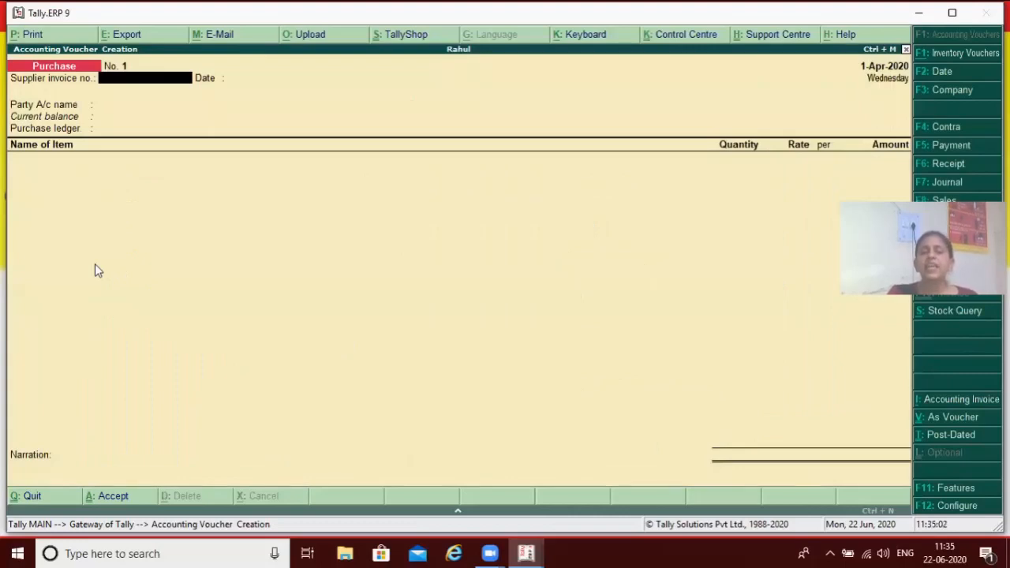
Quit the purchase voucher to the Gateway of Tally and reopen accounting voucher creation
key(Escape)
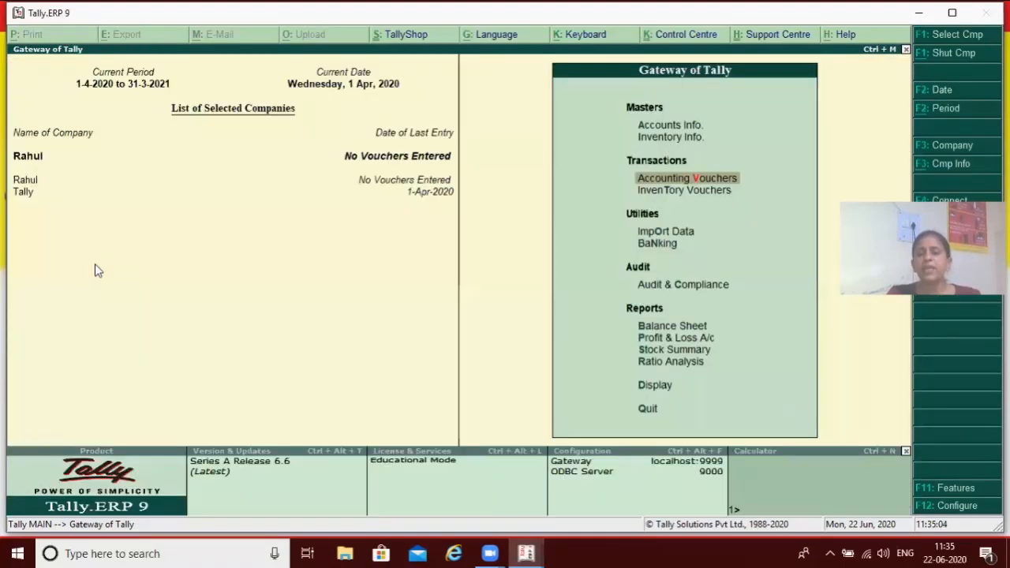
key(Return)
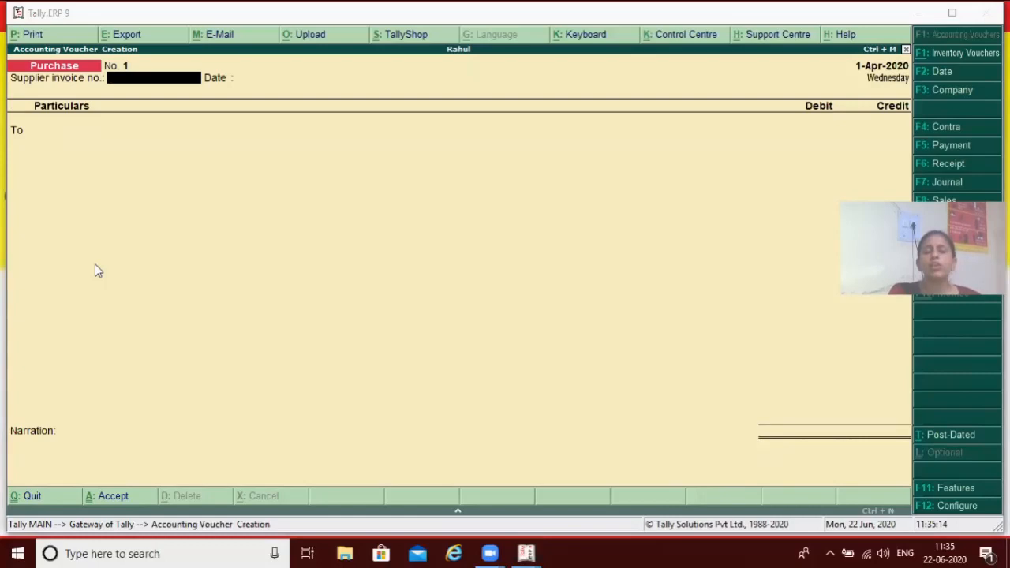
key(super+p)
key(Escape)
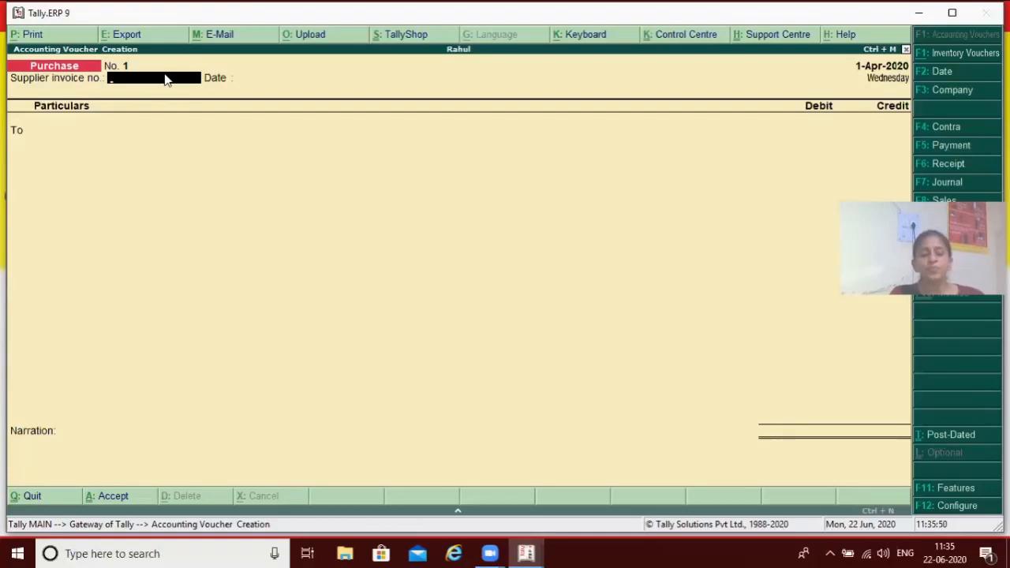
Set the purchase voucher's date to 1.4.2020
key(F2)
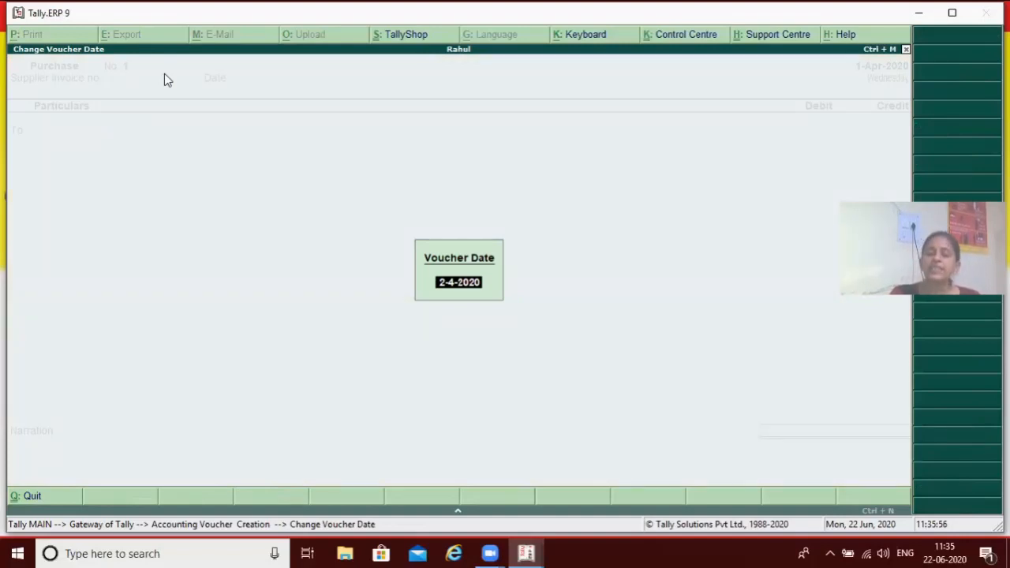
text(8.4.)
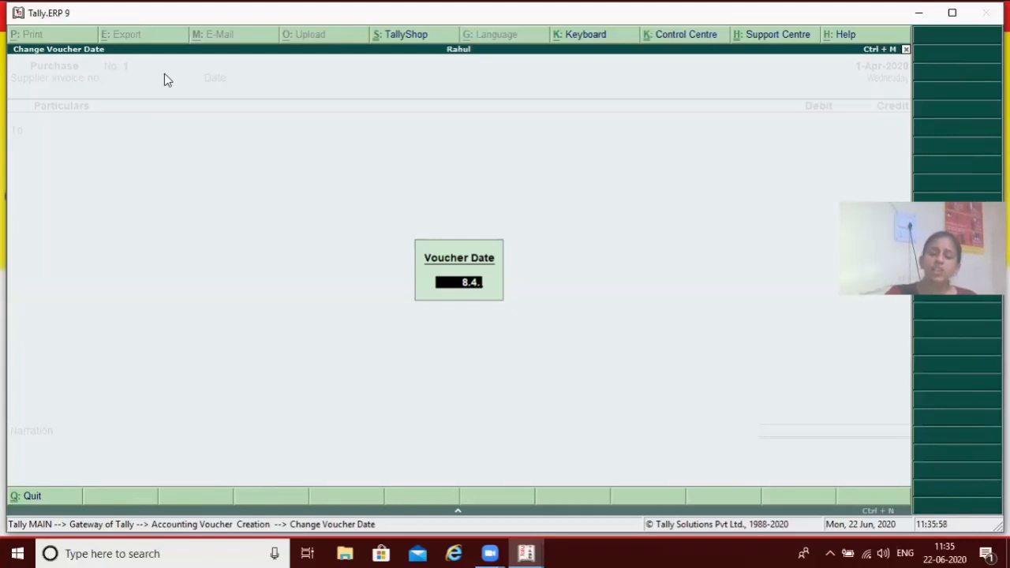
text(2020)
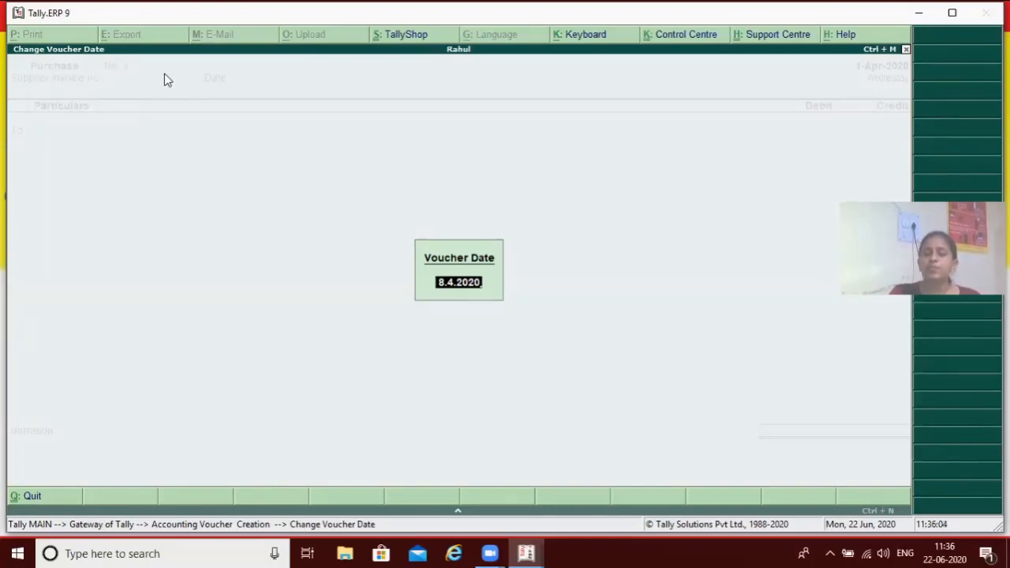
text(1.4.)
text(202)
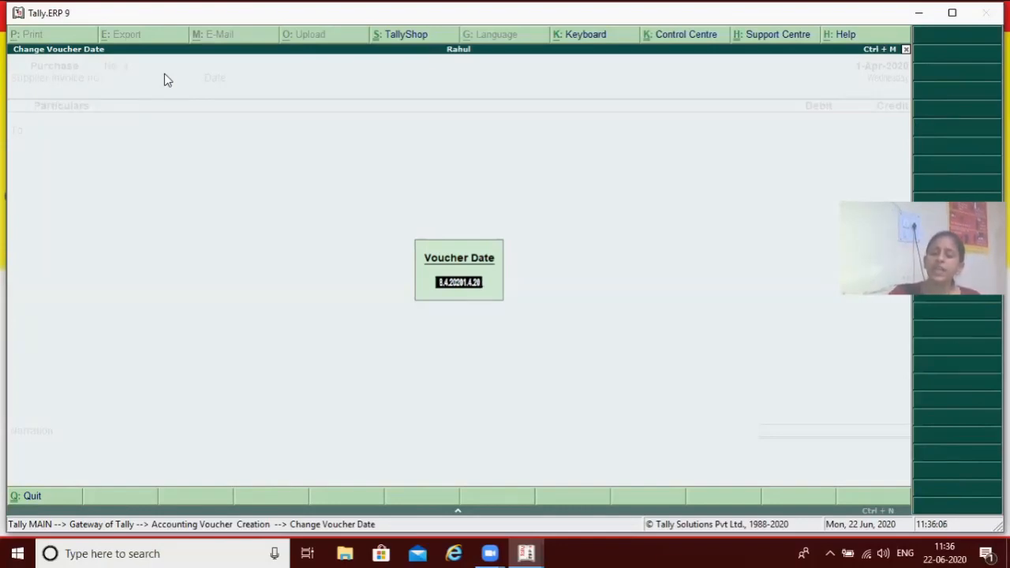
key(BackSpace)
key(BackSpace)
key(BackSpace)
key(BackSpace)
key(BackSpace)
key(BackSpace)
key(BackSpace)
key(BackSpace)
key(BackSpace)
key(BackSpace)
key(BackSpace)
key(BackSpace)
key(BackSpace)
key(BackSpace)
key(BackSpace)
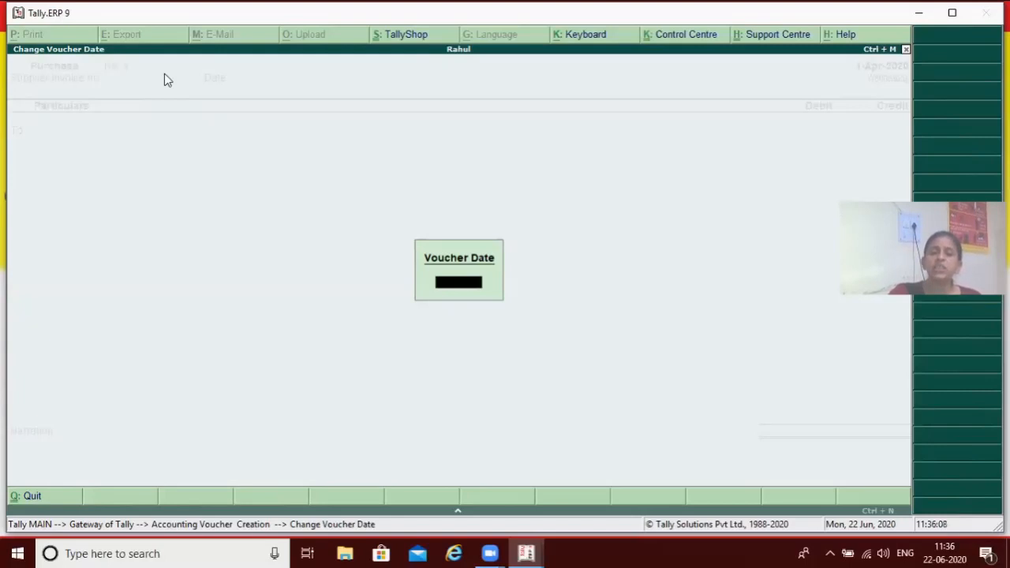
text(1.4.2020)
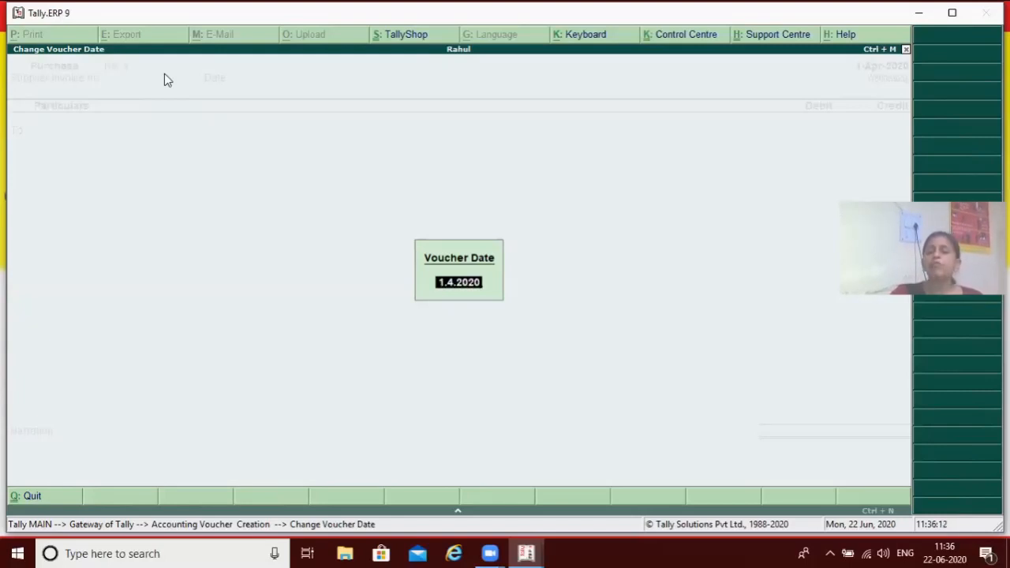
key(Return)
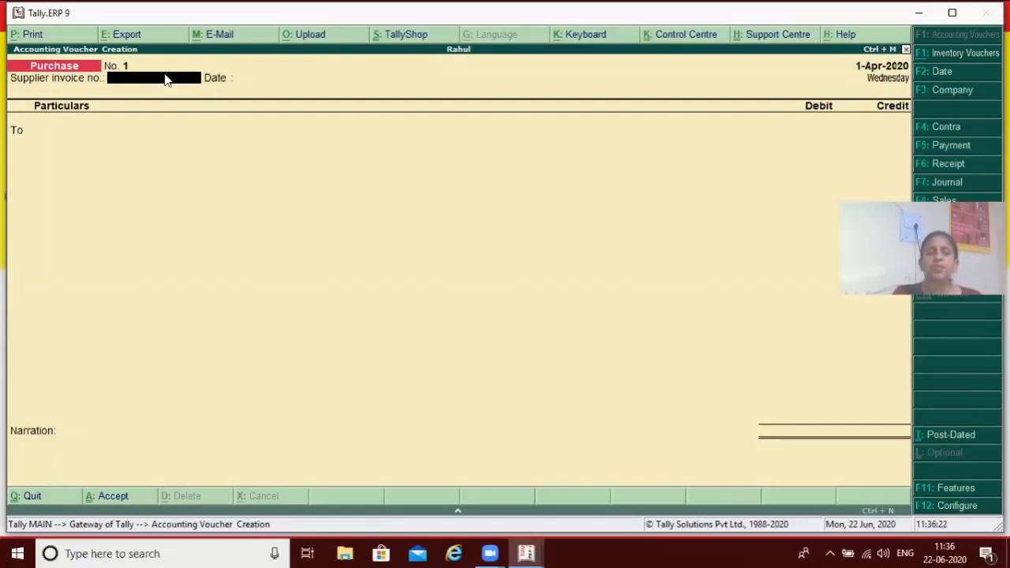
Enter supplier invoice number 1 in the purchase voucher and accept 1-Apr-2020 as the invoice date
text(1)
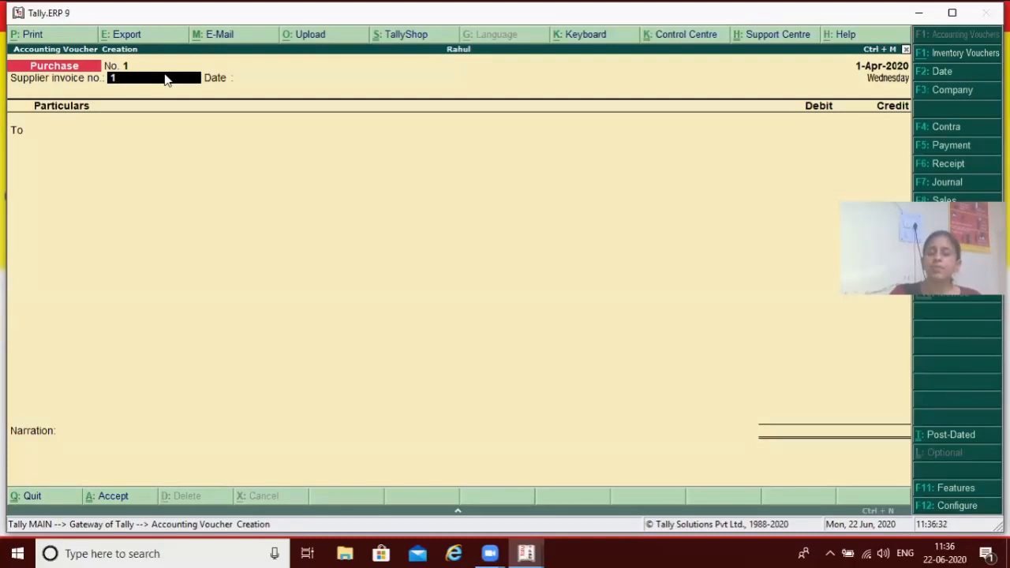
key(Return)
key(Return)
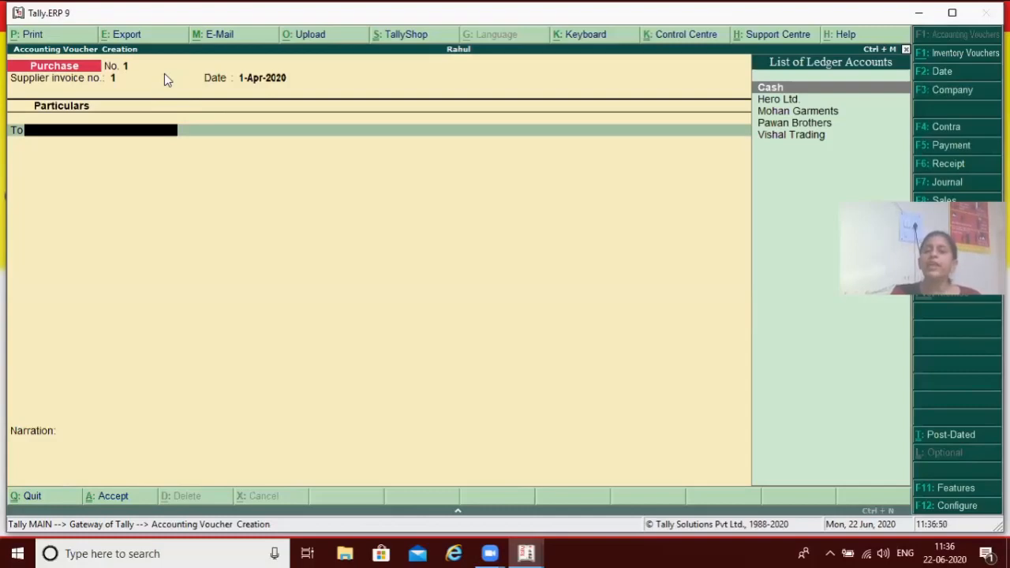
Credit Vishal Trading with 25,000 in the purchase voucher, accepting the supplier's details as they are
key(Down)
key(Down)
key(Down)
key(Down)
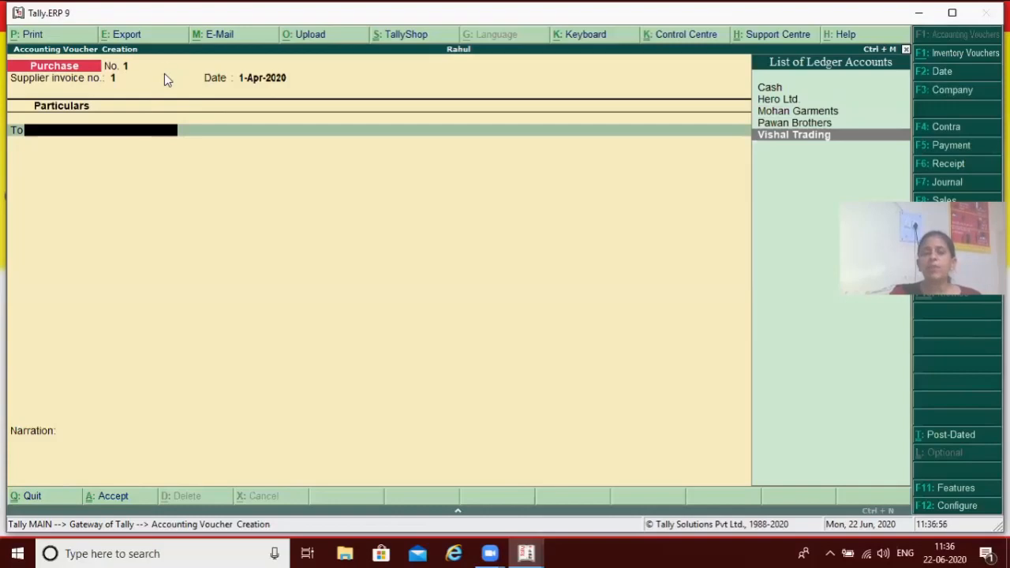
key(Return)
key(Return)
key(Return)
key(Return)
text(2500)
Allocate Vishal Trading's 25,000 credit to a New Ref bill named 1
key(Return)
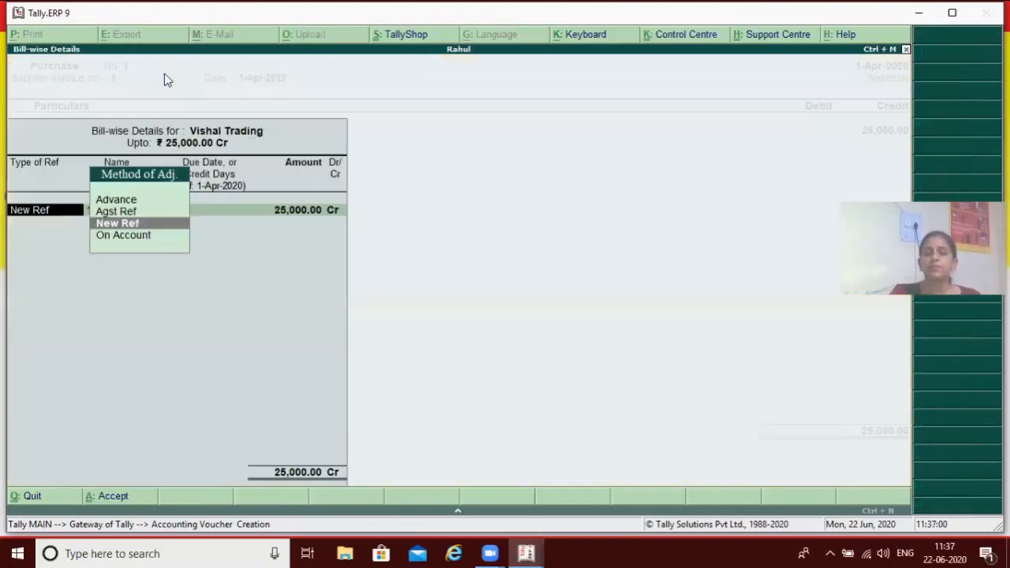
key(Return)
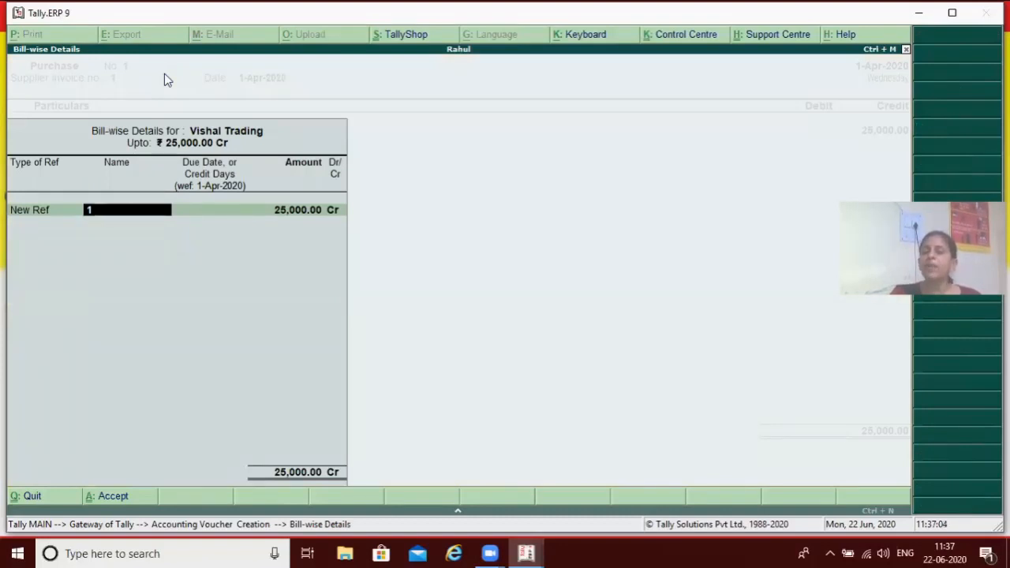
key(Return)
key(Return)
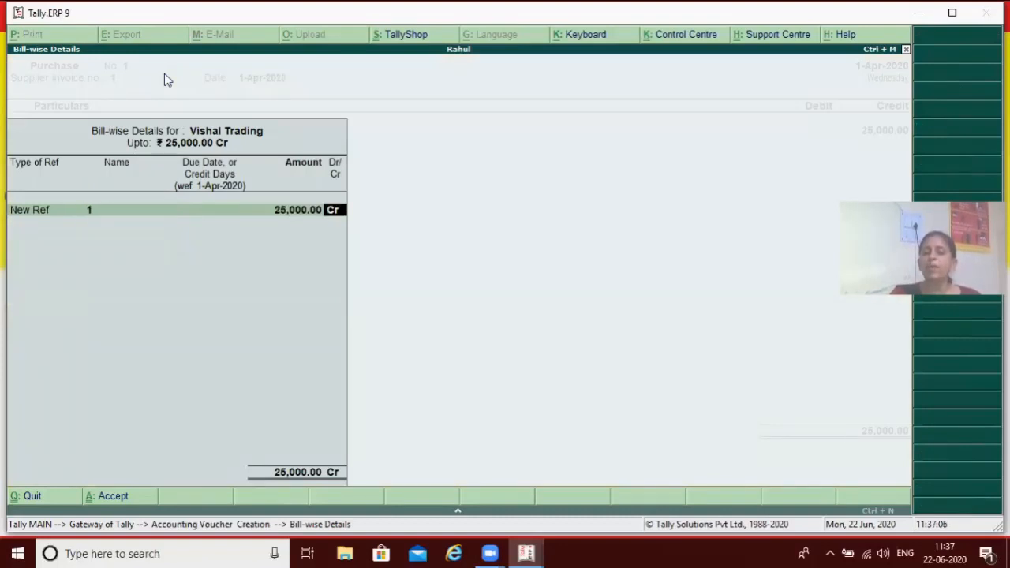
key(Return)
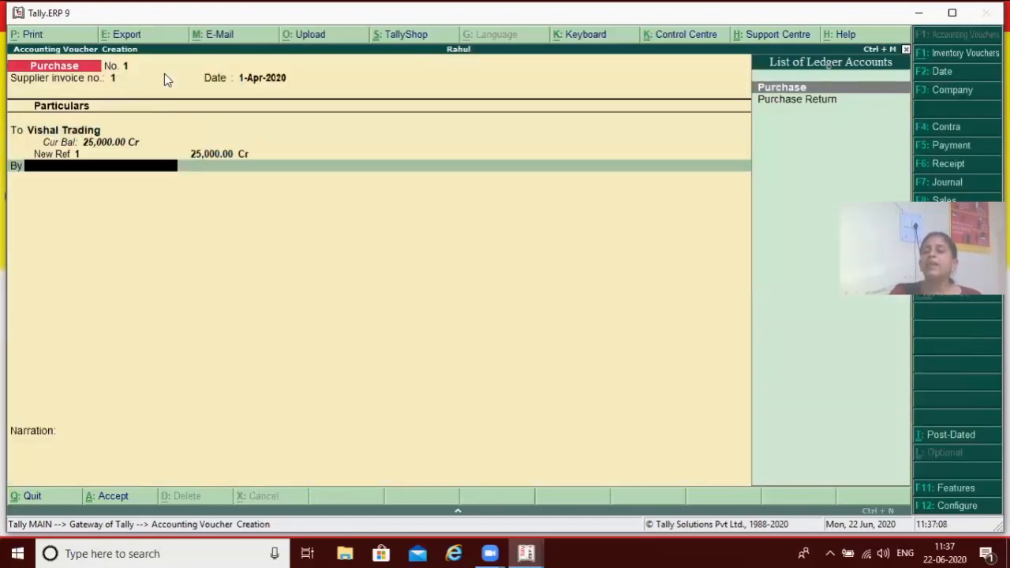
Debit the Purchase ledger with 25,000, leaving the inventory allocations empty
key(Return)
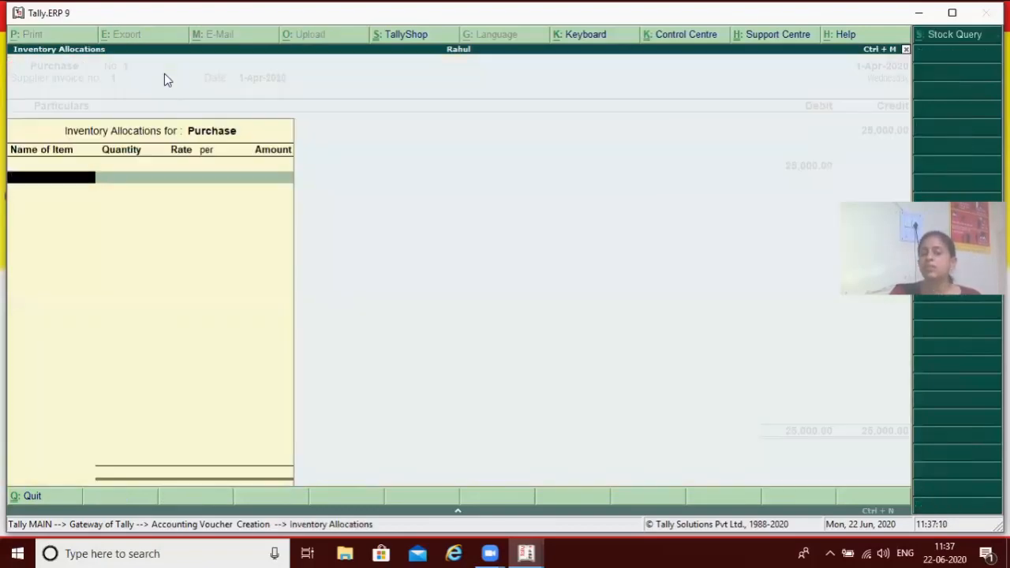
key(Return)
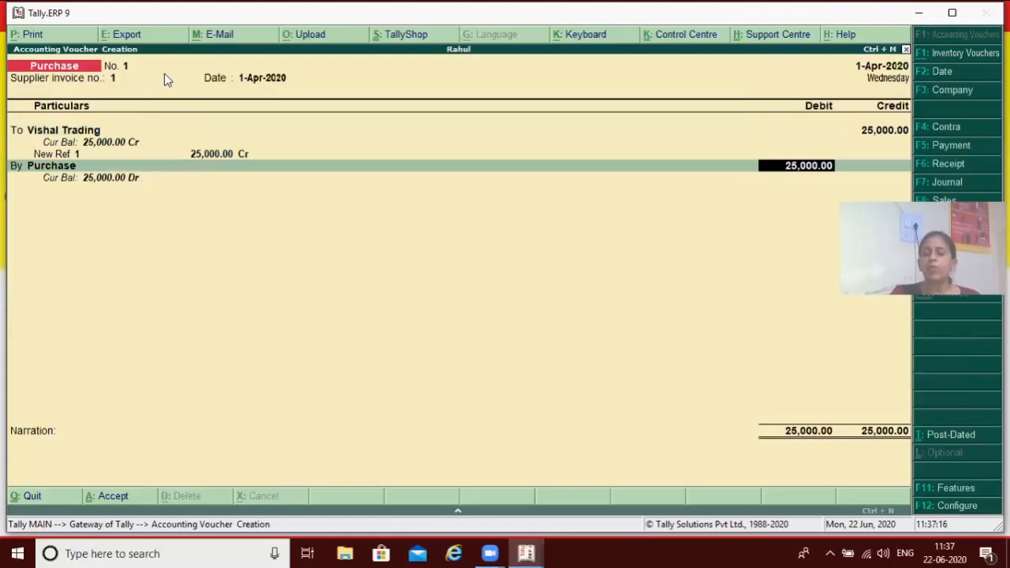
key(Return)
Enter the narration "for goods purchased from vishal trading" and save the purchase voucher
text(for g)
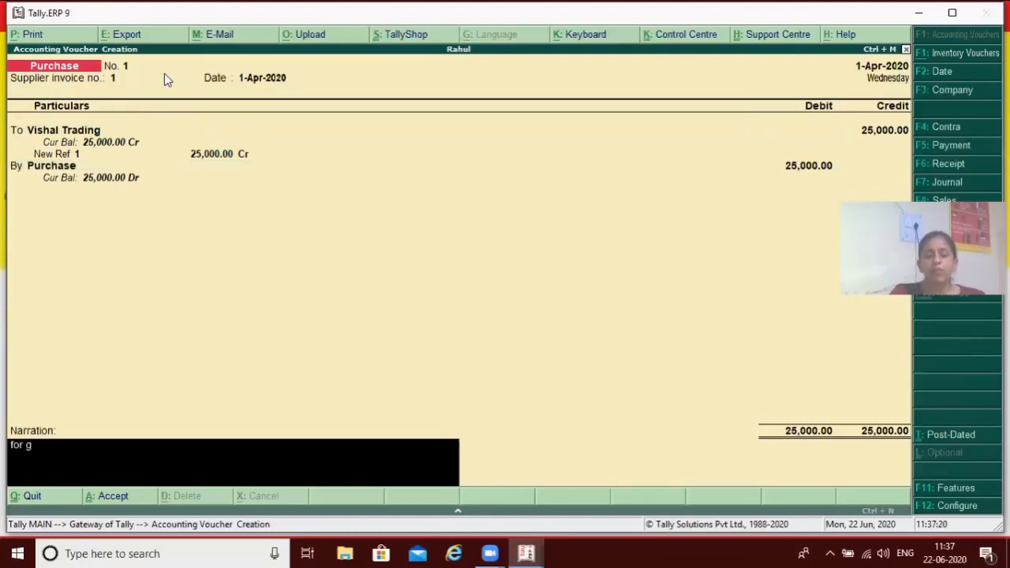
text(oods purchased)
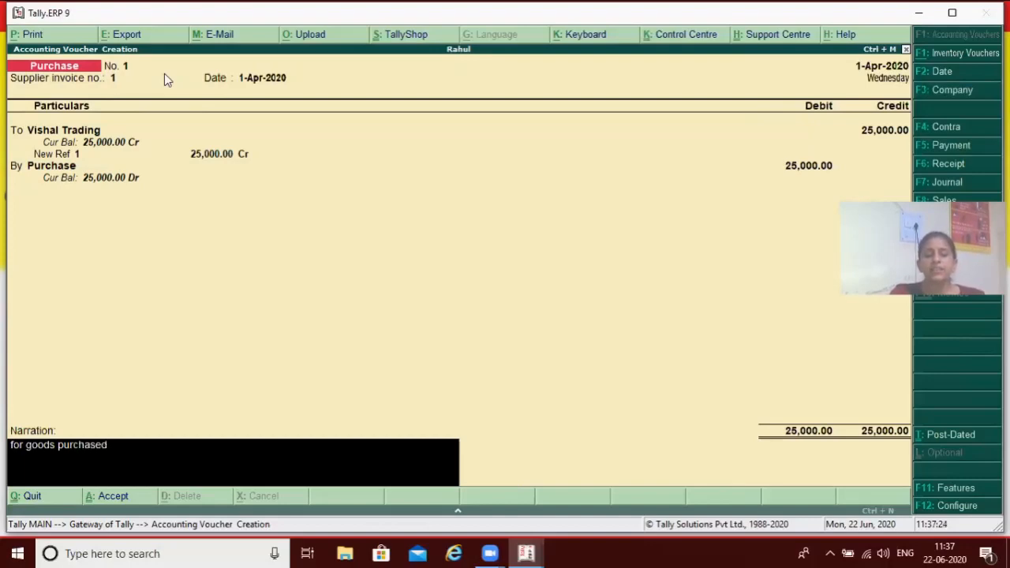
text( from vishal)
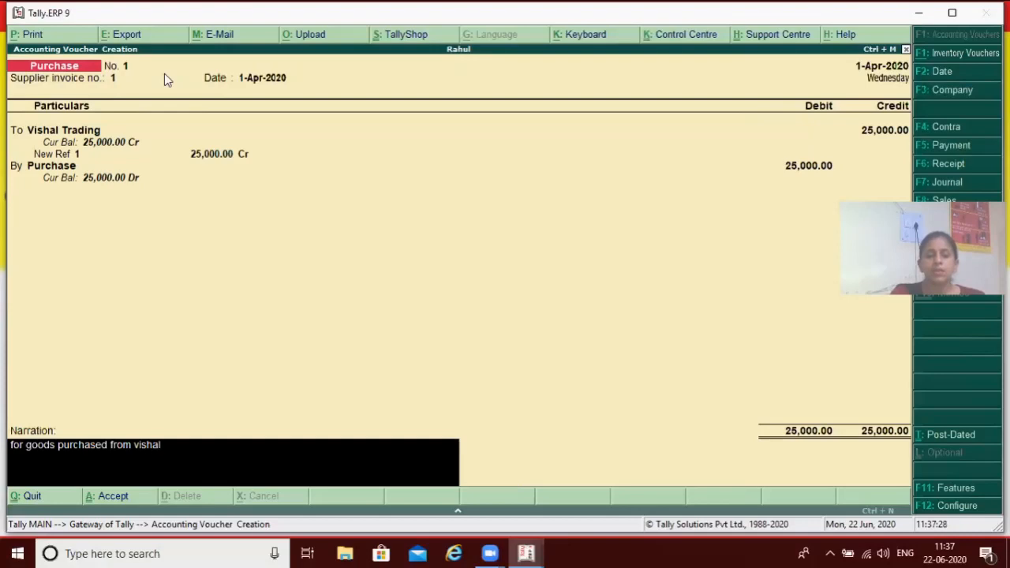
text( trading)
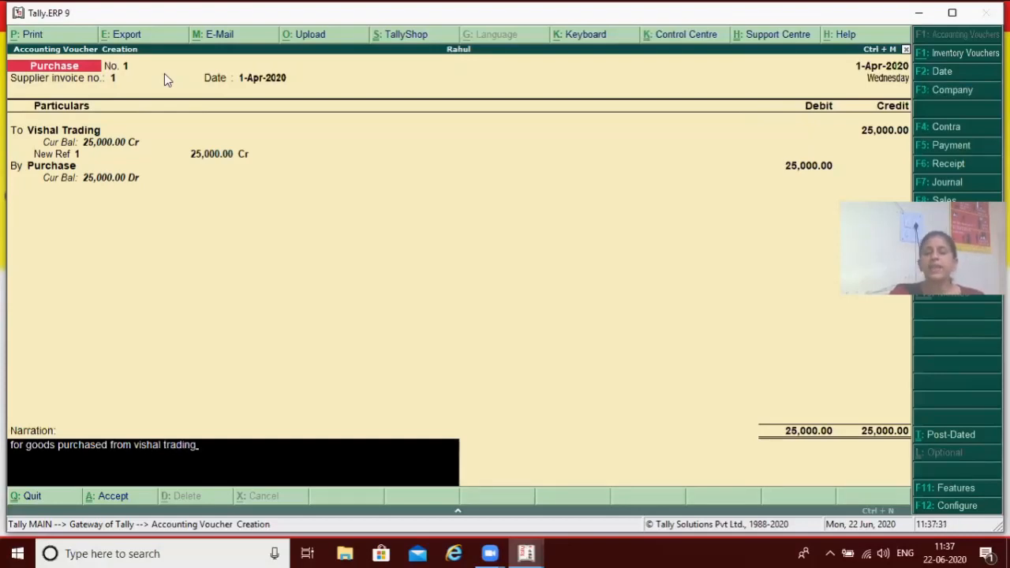
key(Return)
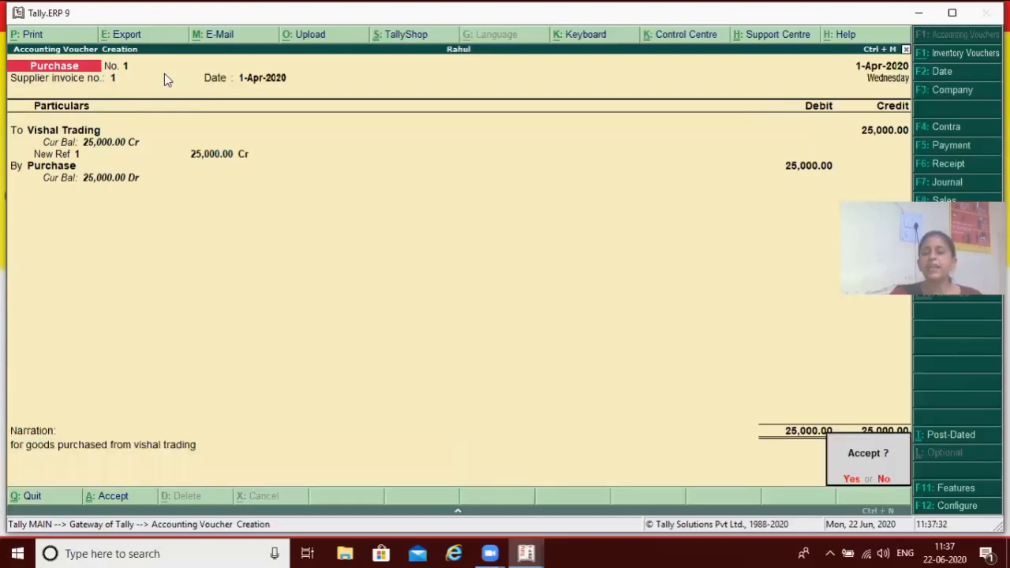
key(Return)
Enter supplier invoice number 1 dated 1-Apr-2020 in the second purchase voucher
text(1)
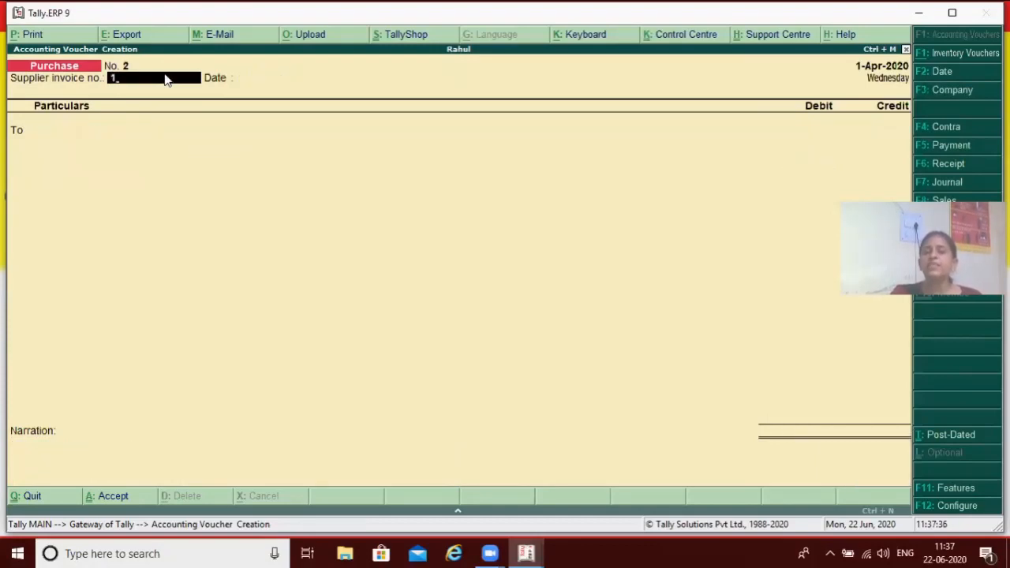
key(Return)
key(Return)
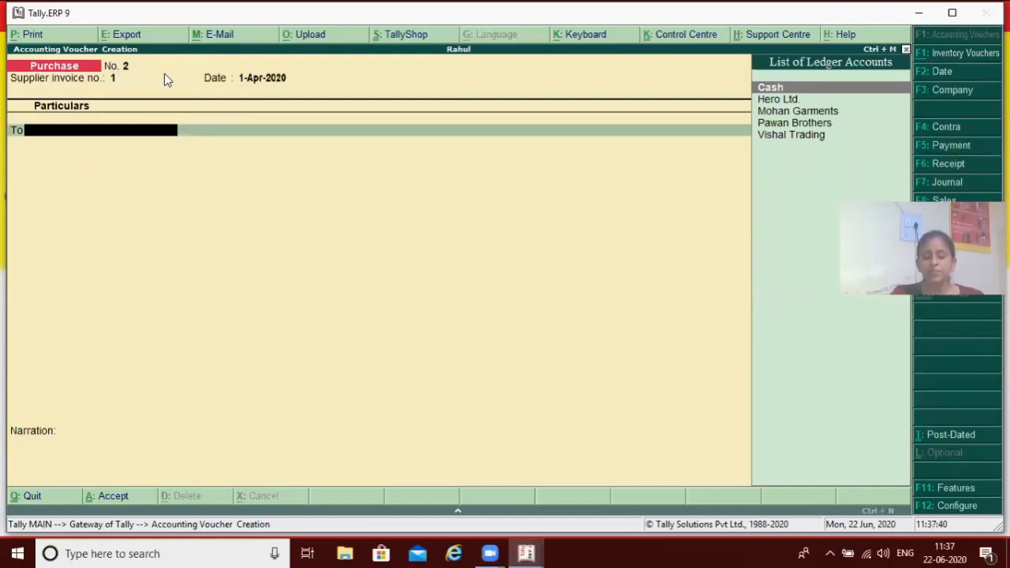
Credit Mohan Garments with 16,000 in the purchase voucher, accepting the supplier's details as they are
text(M)
key(Return)
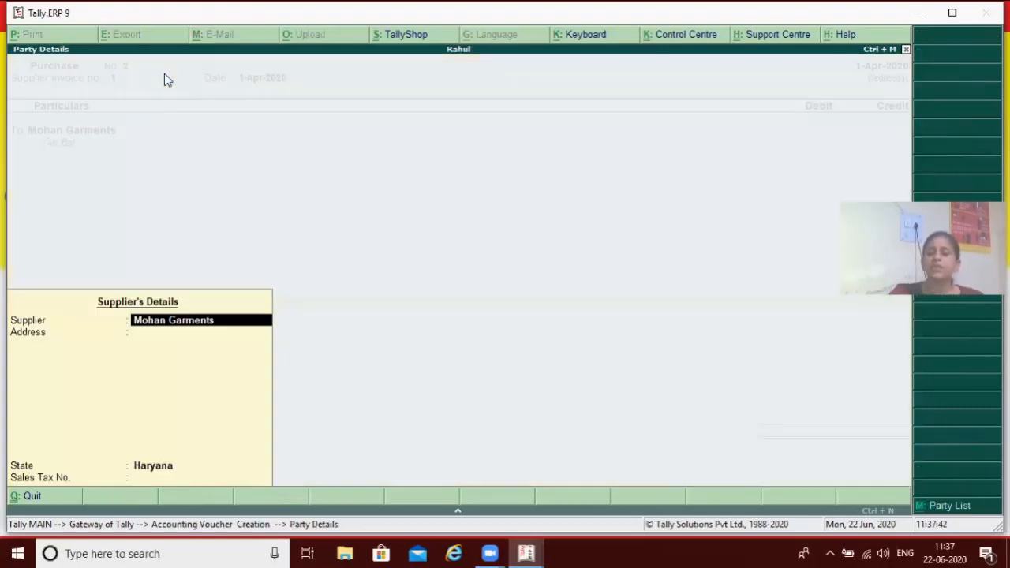
key(Return)
key(Return)
key(Return)
key(Return)
text(16000)
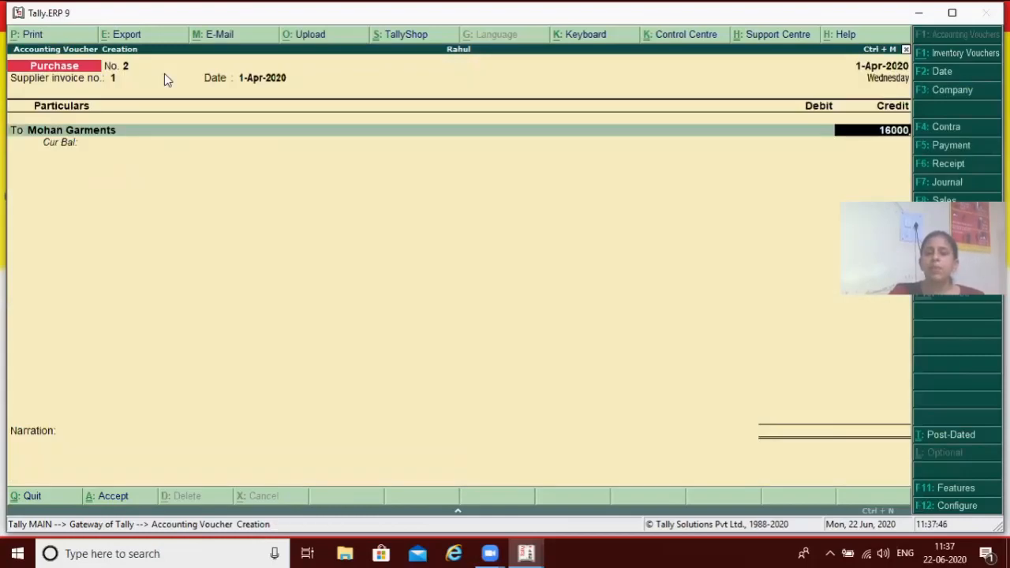
key(Return)
key(Return)
Allocate Mohan Garments' 16,000 credit to a New Ref bill named 1
text(1)
key(Return)
key(Return)
key(Return)
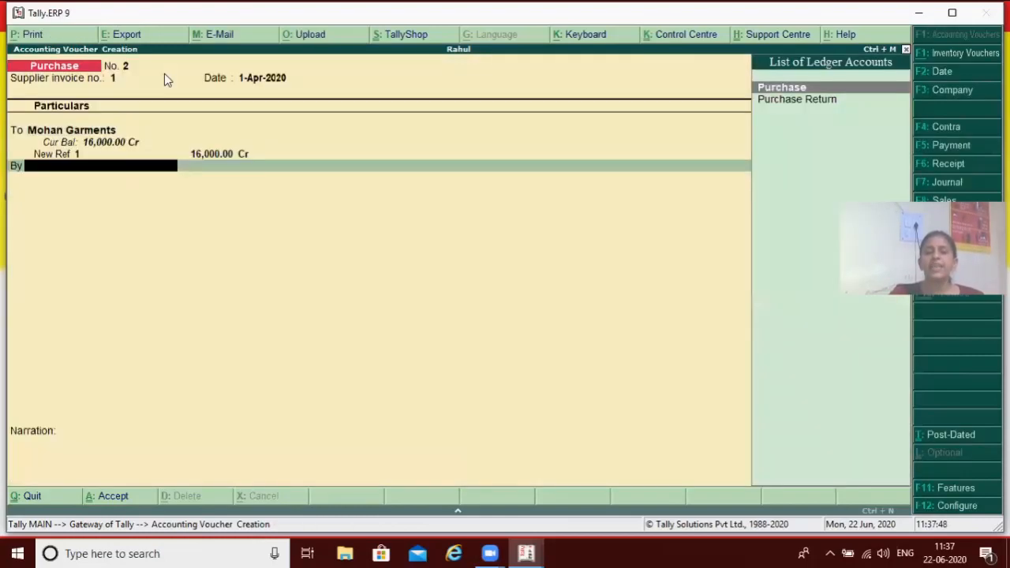
Debit the Purchase ledger with 16,000 without inventory allocations or narration, and save the second purchase voucher
text(P)
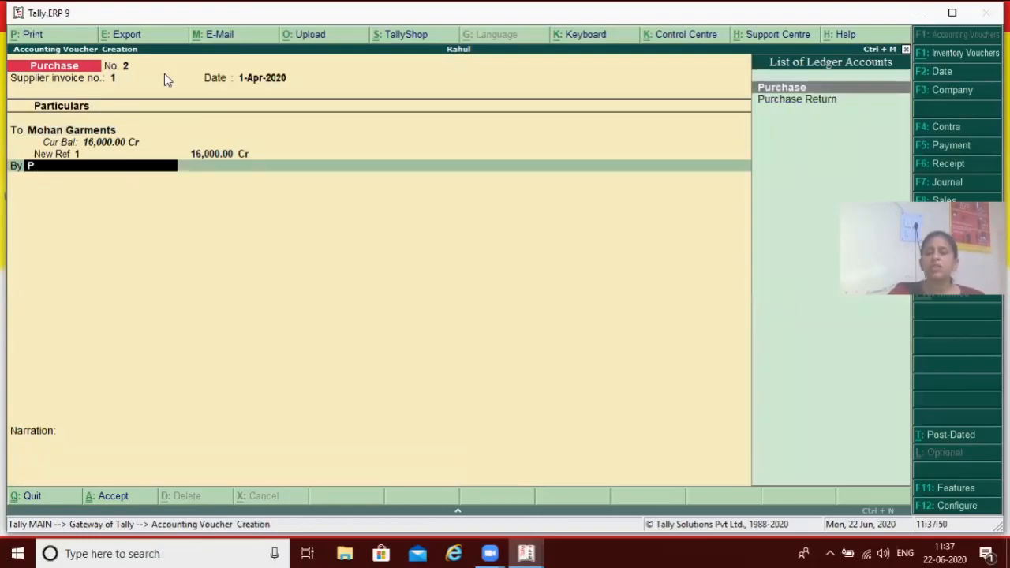
key(Return)
key(Return)
key(Return)
key(Return)
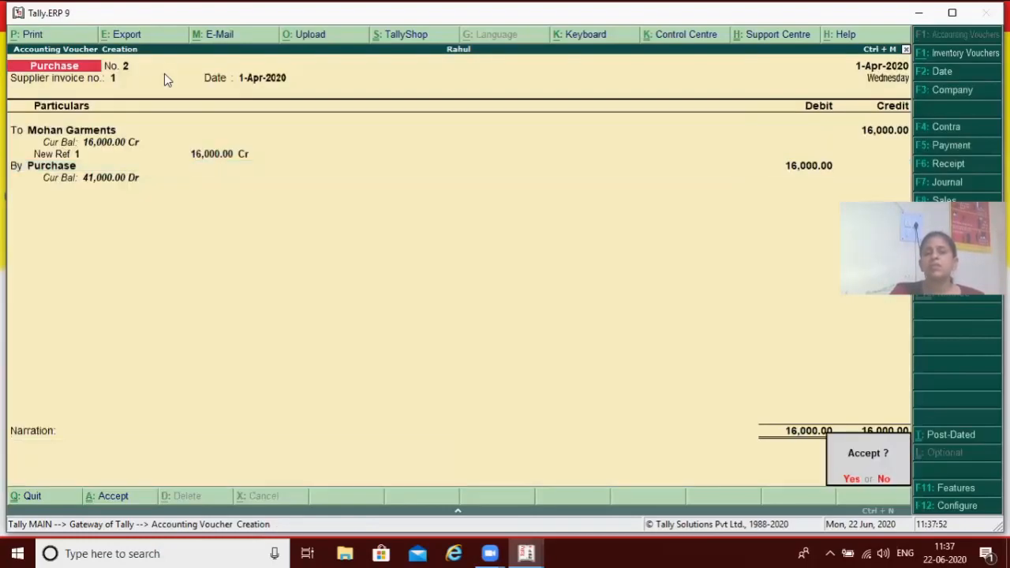
key(Return)
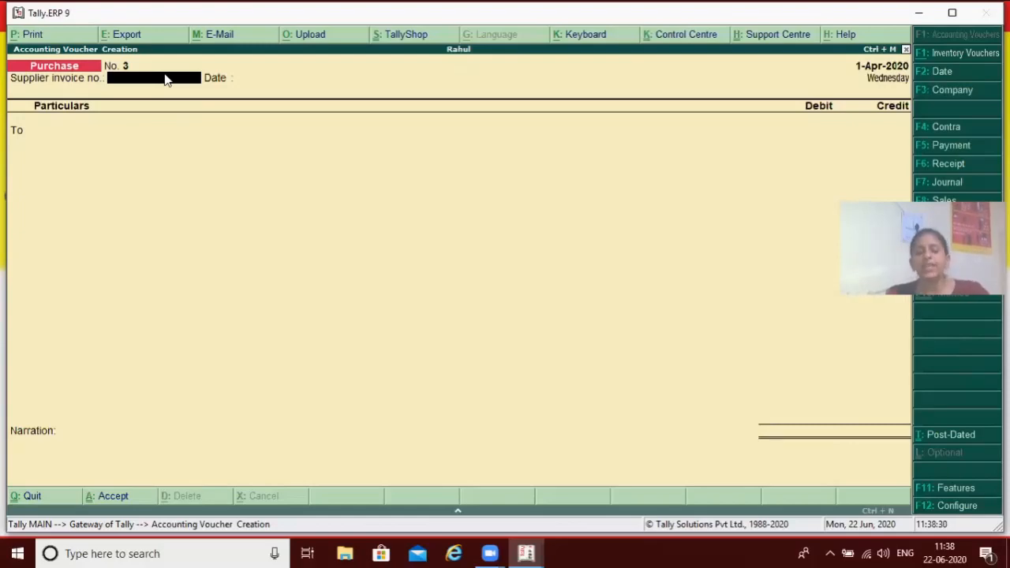
Switch to a journal voucher and debit Vishal Trading with 5,000
key(F7)
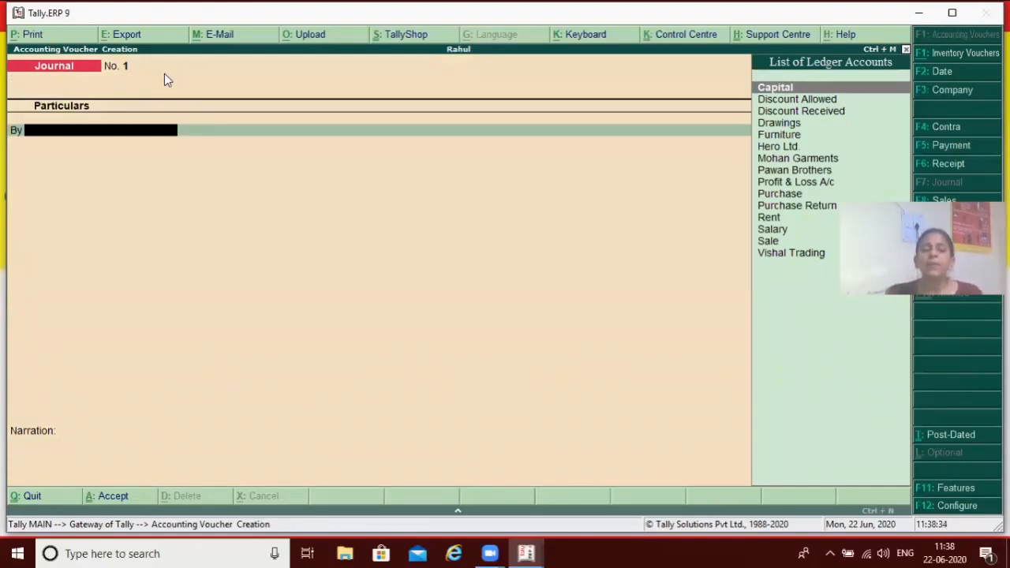
text(V)
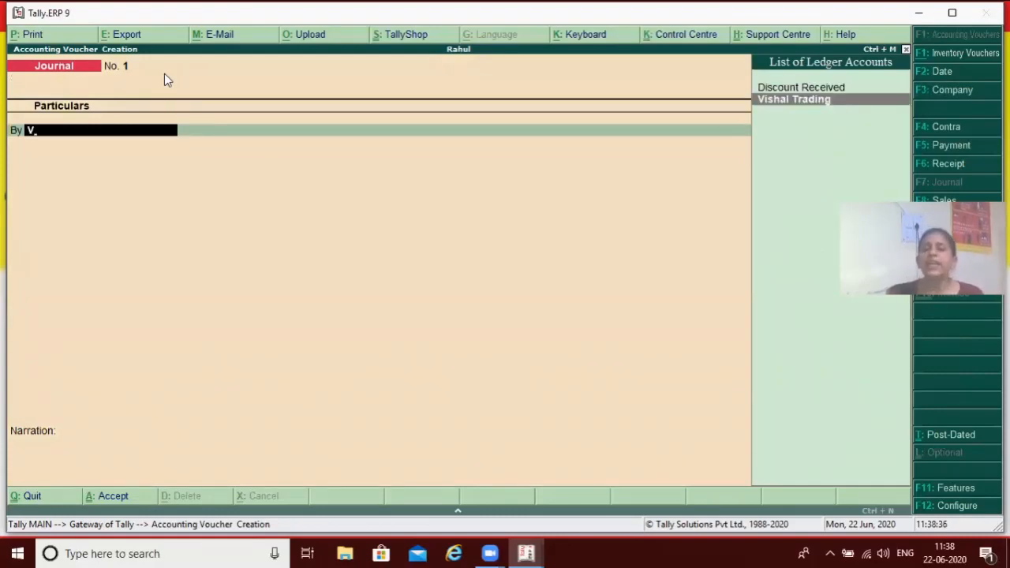
key(Return)
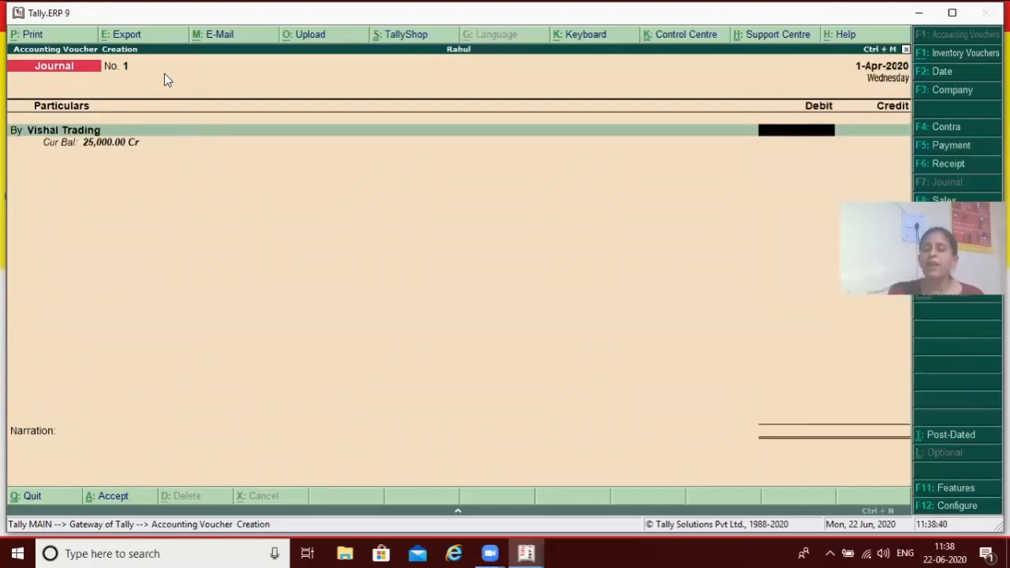
text(5000)
key(Return)
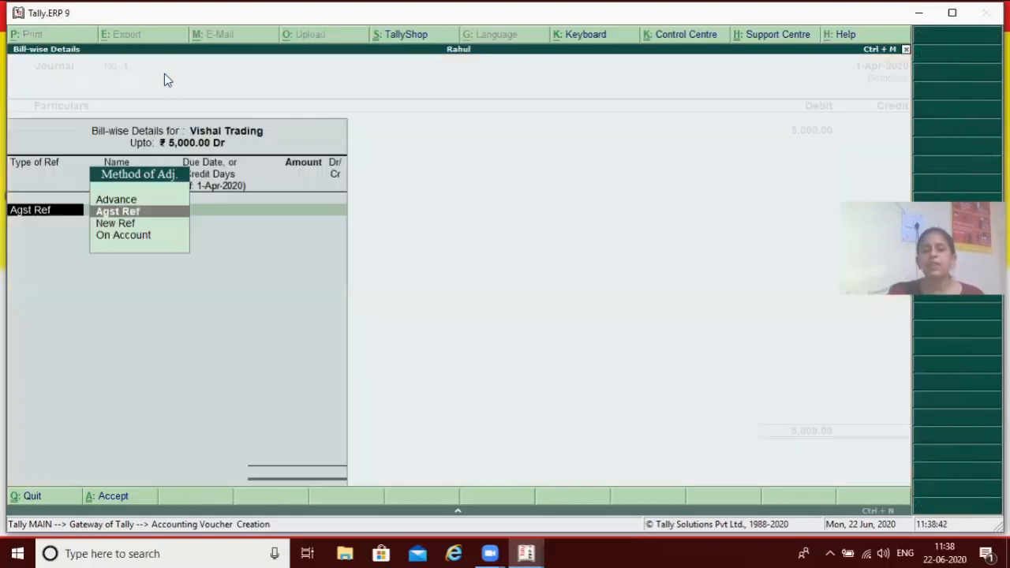
Set Vishal Trading's 5,000 debit against its existing bill 1 using Agst Ref
key(Return)
key(Return)
Credit the Purchase Return ledger with 5,000, leave the narration blank and save the journal voucher
key(Return)
key(Return)
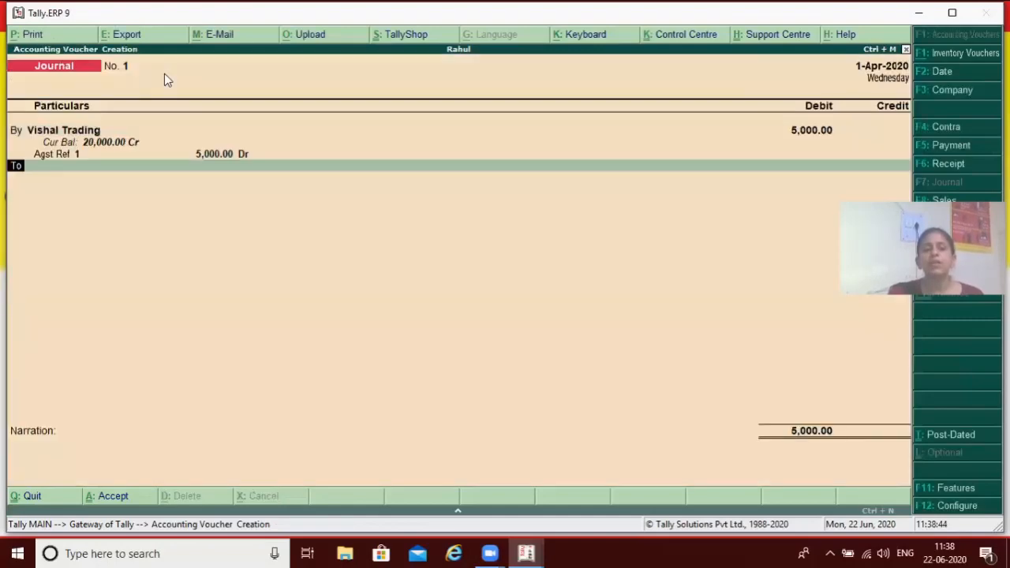
key(Return)
text(P)
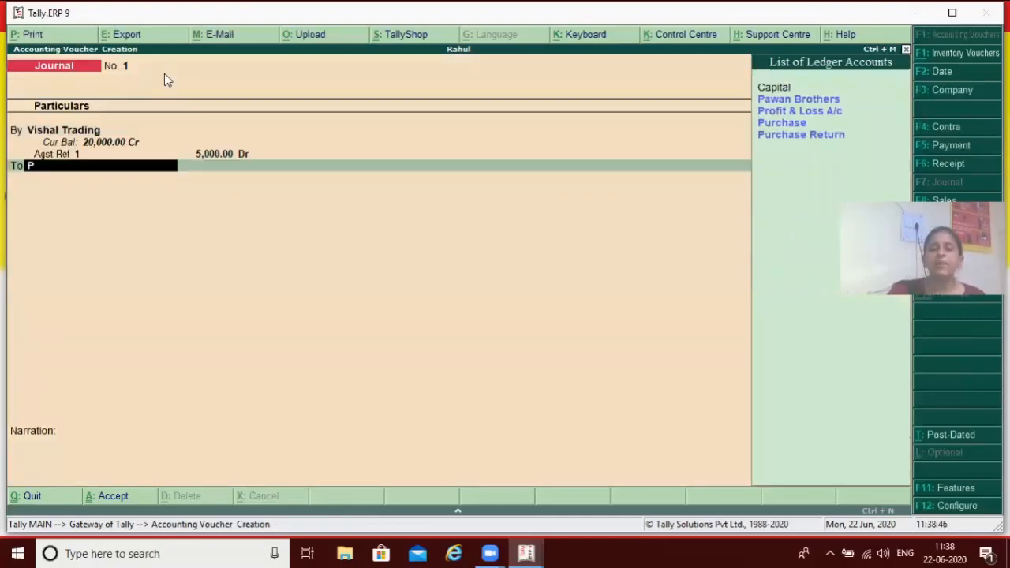
key(Down)
key(Down)
key(Down)
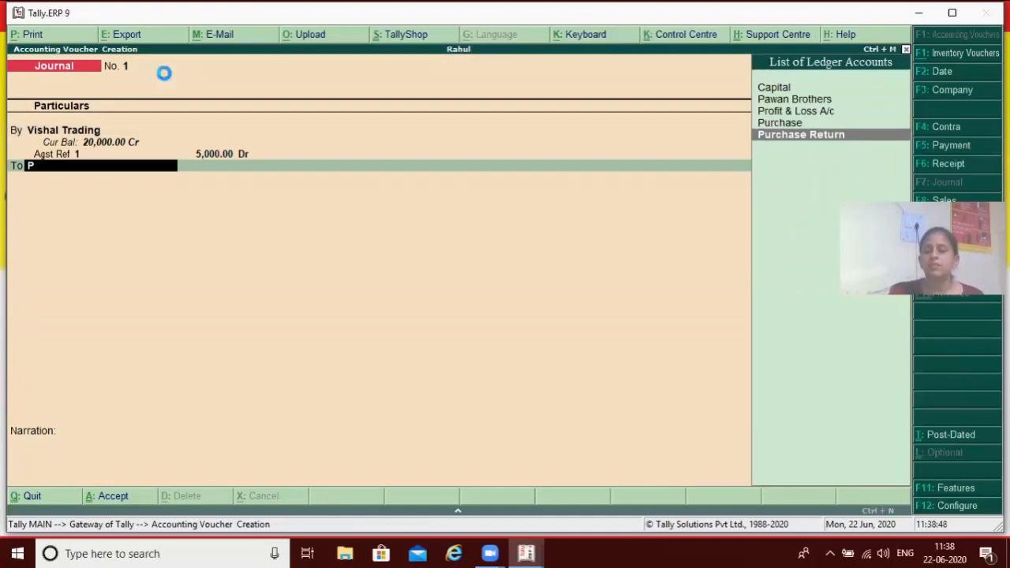
key(Return)
key(Return)
key(Return)
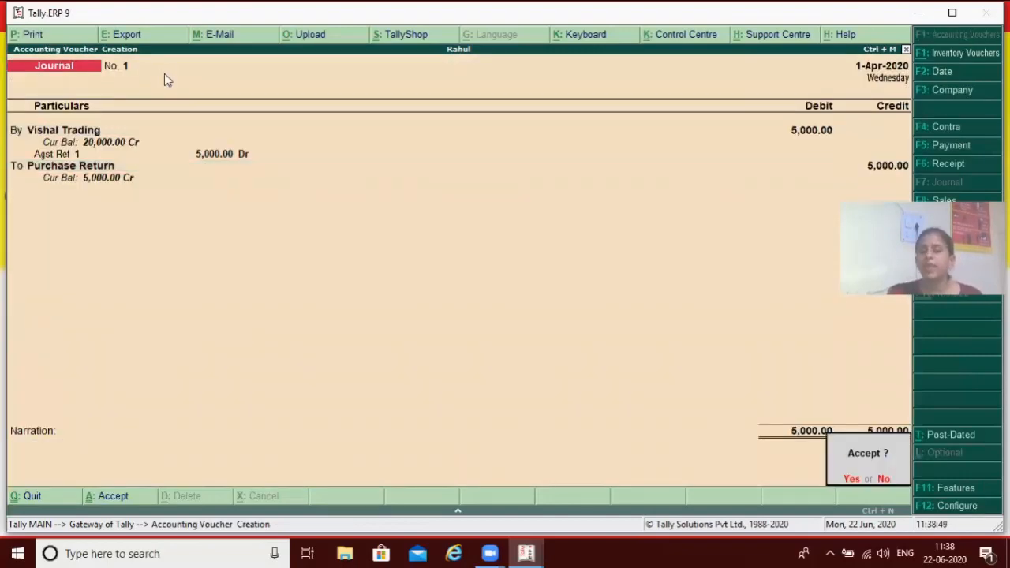
key(Return)
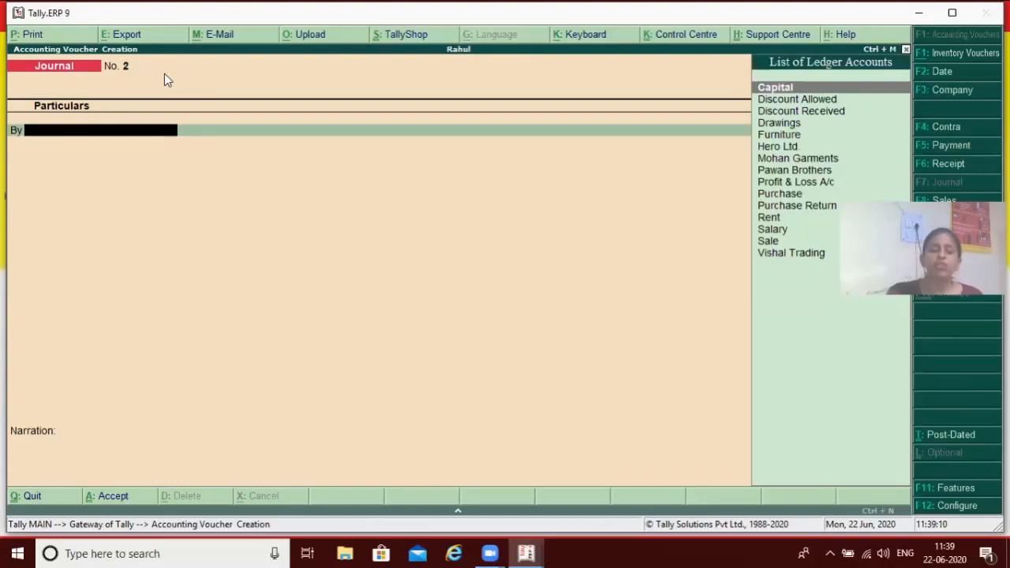
Switch to a sales voucher and enter reference number 1
key(F8)
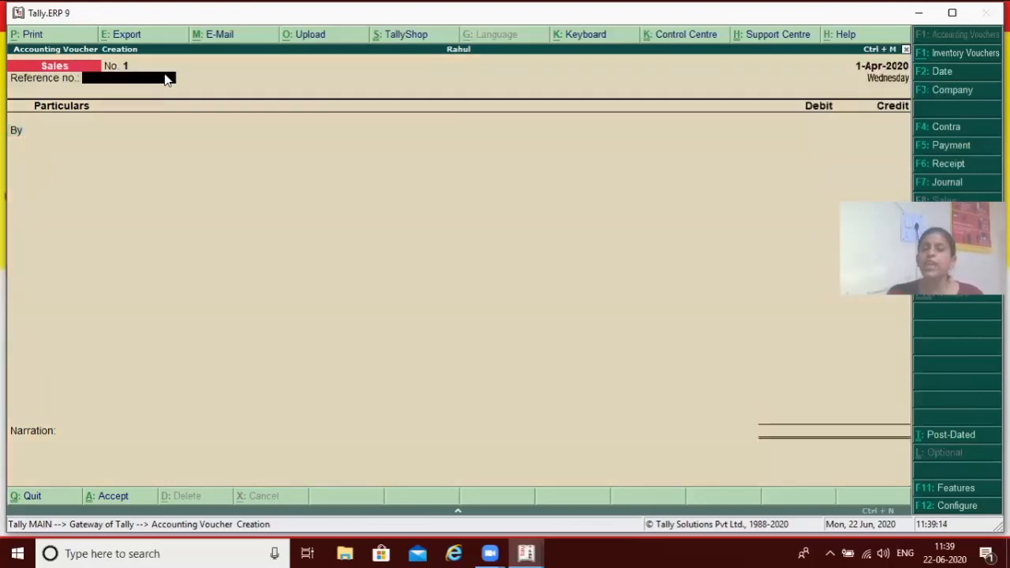
text(1)
key(Return)
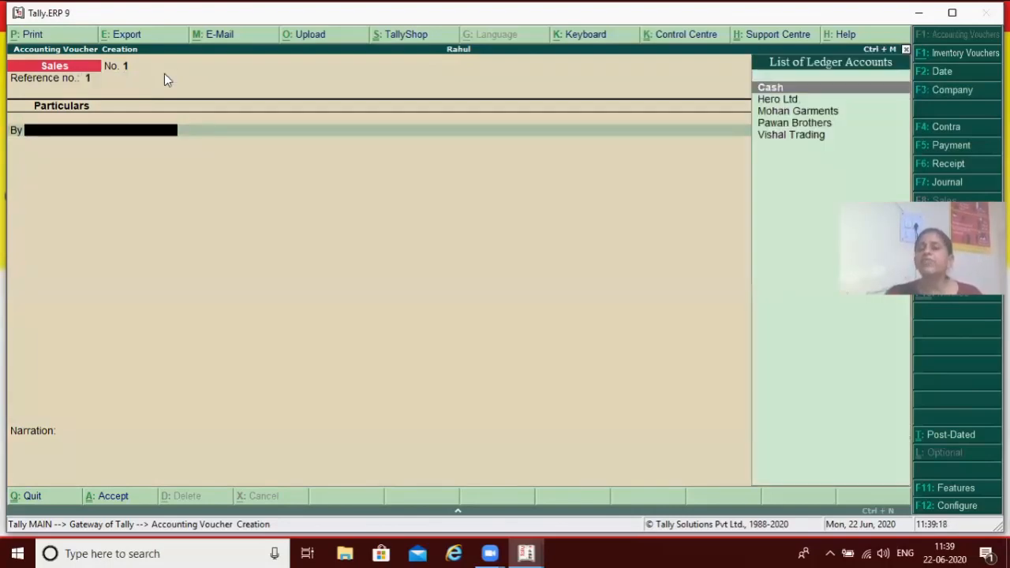
Debit Hero Ltd. with 27,000 in the sales voucher, accepting the party details as they are
key(Down)
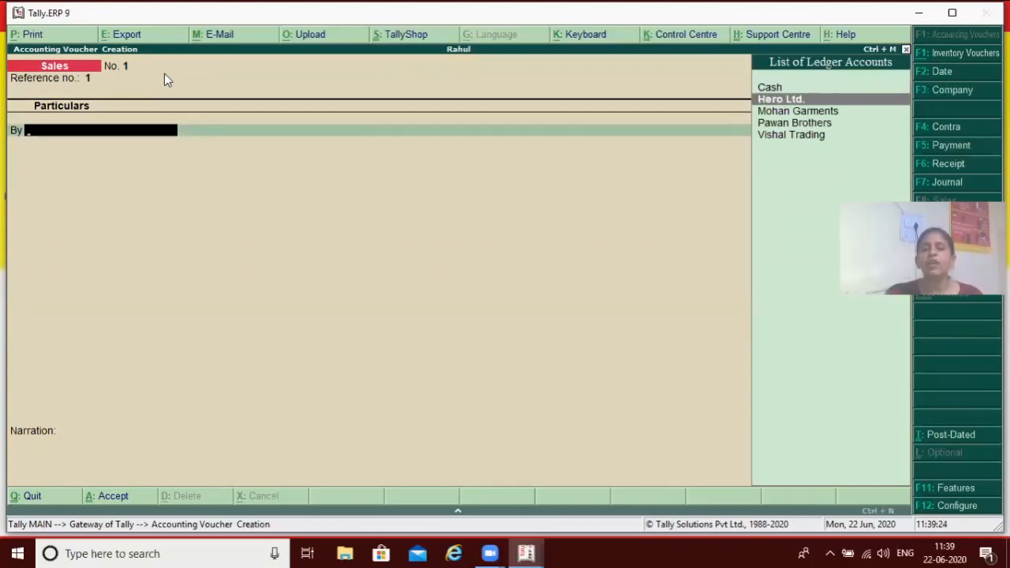
key(Return)
key(Return)
key(Return)
key(Return)
key(Return)
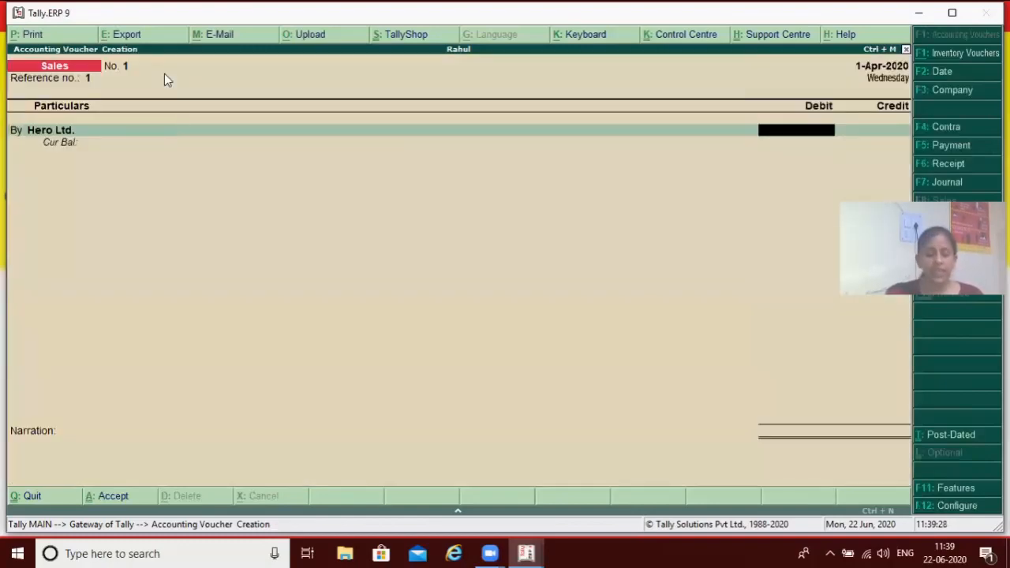
text(27000)
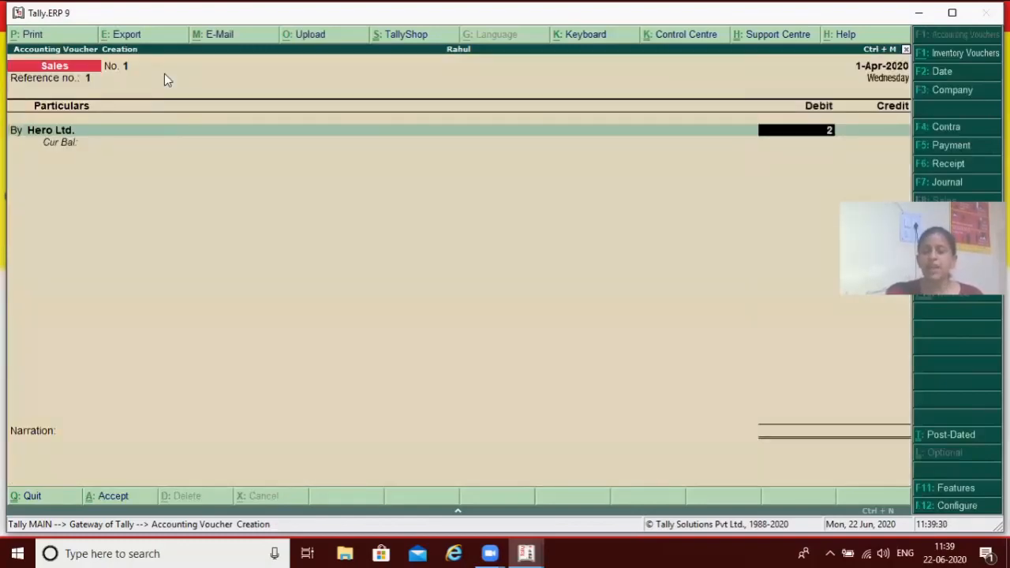
key(Return)
key(Return)
key(Return)
key(Return)
key(Return)
key(Return)
key(Return)
Allocate Hero Ltd.'s 27,000 to New Ref 1 and credit the Sale ledger with 27,000, leaving the inventory allocations empty
key(Return)
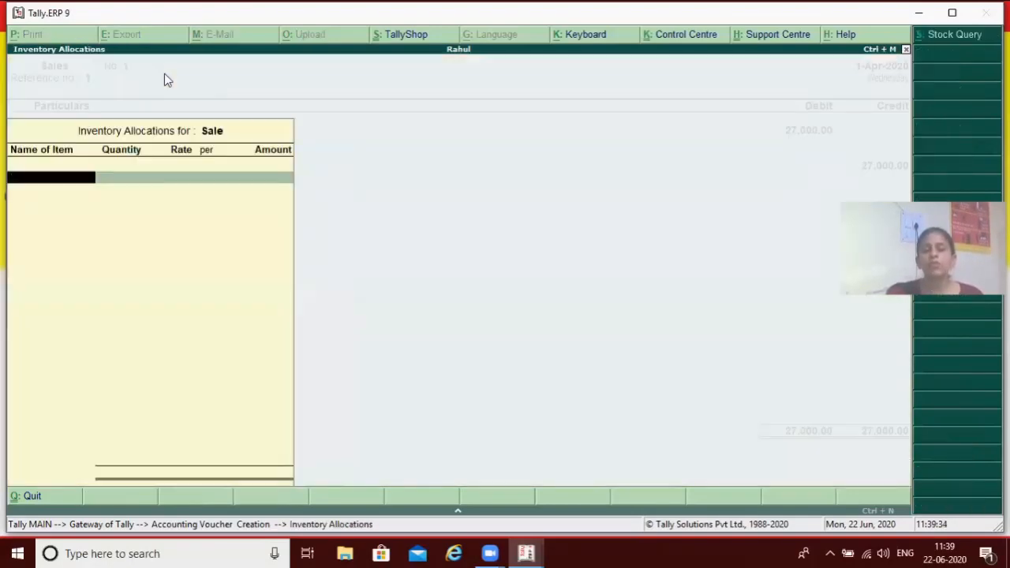
key(Escape)
Enter the narration "for goods sold from hero ltd" and save the sales voucher
key(Return)
key(Escape)
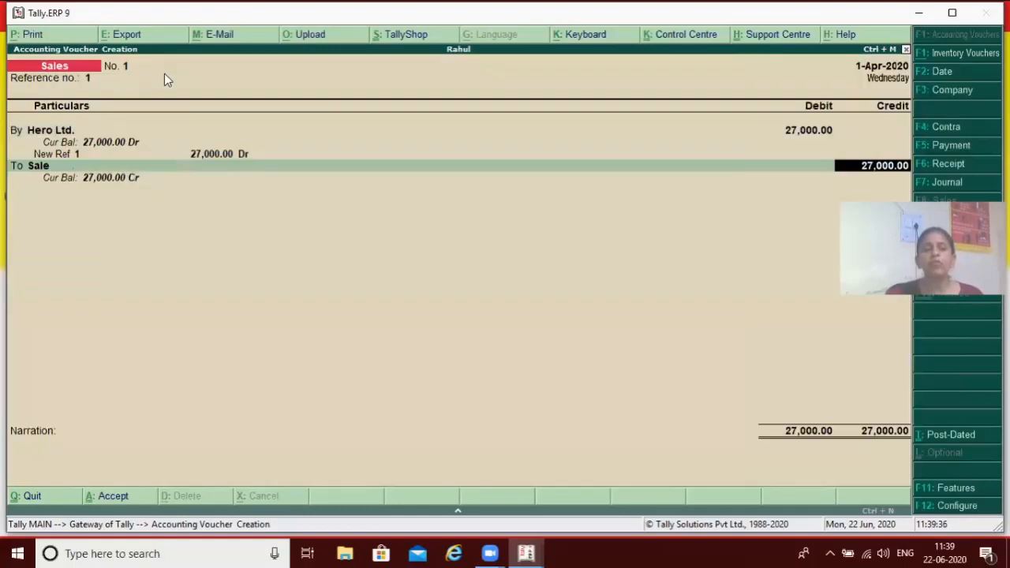
key(Return)
text(for)
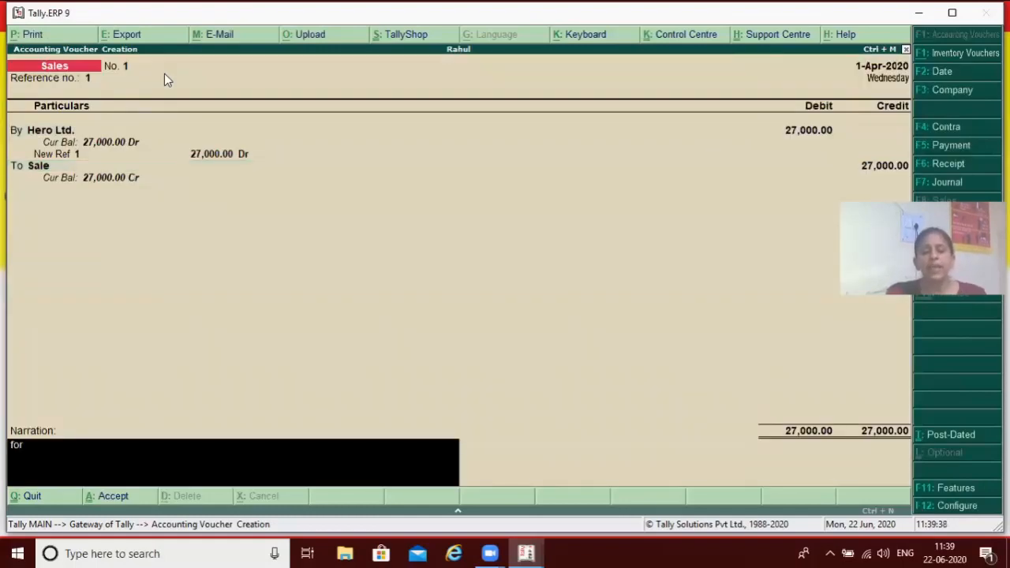
text( goods sold)
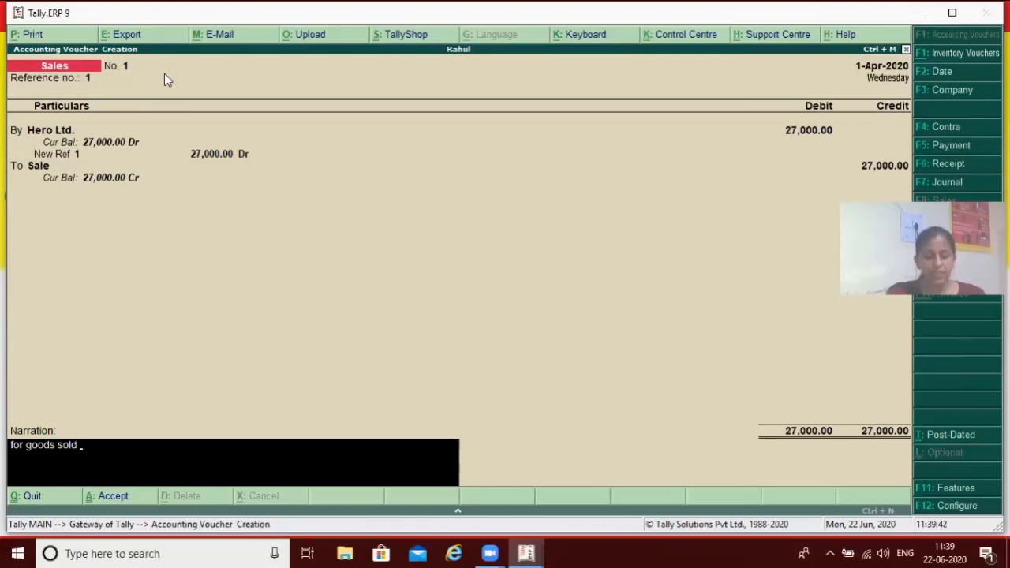
text( from )
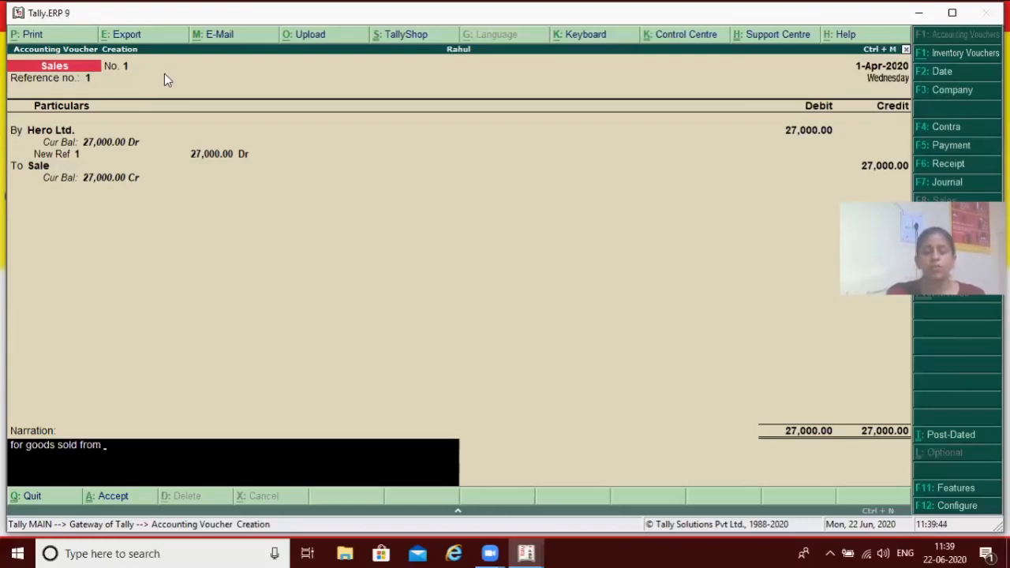
text(hero ltd)
key(Return)
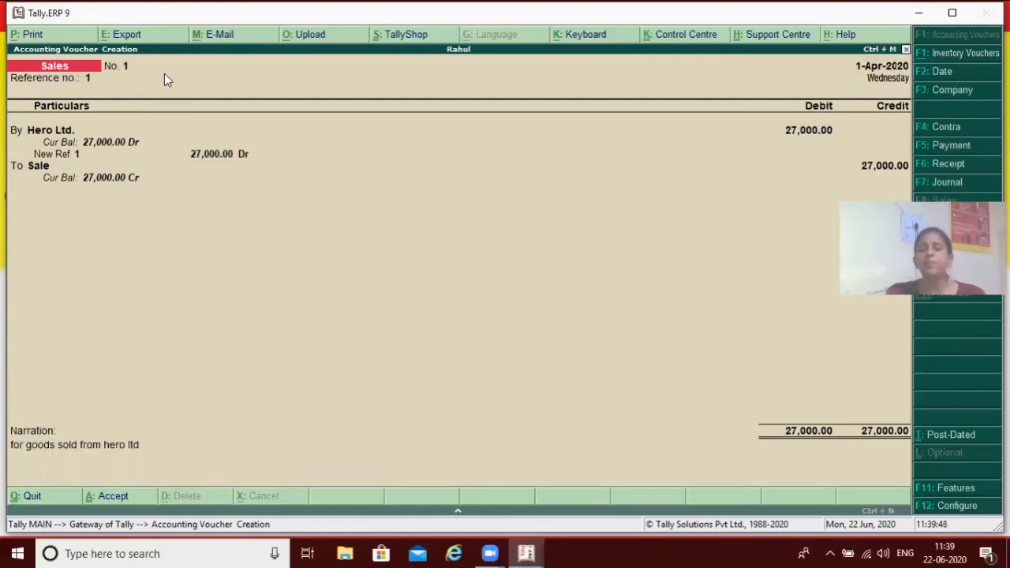
key(Return)
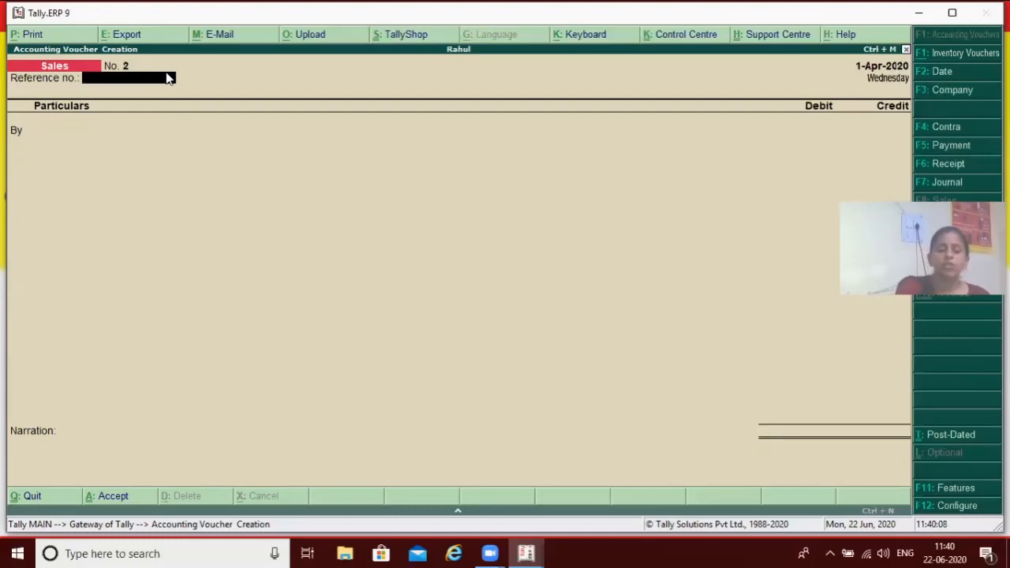
key(F6)
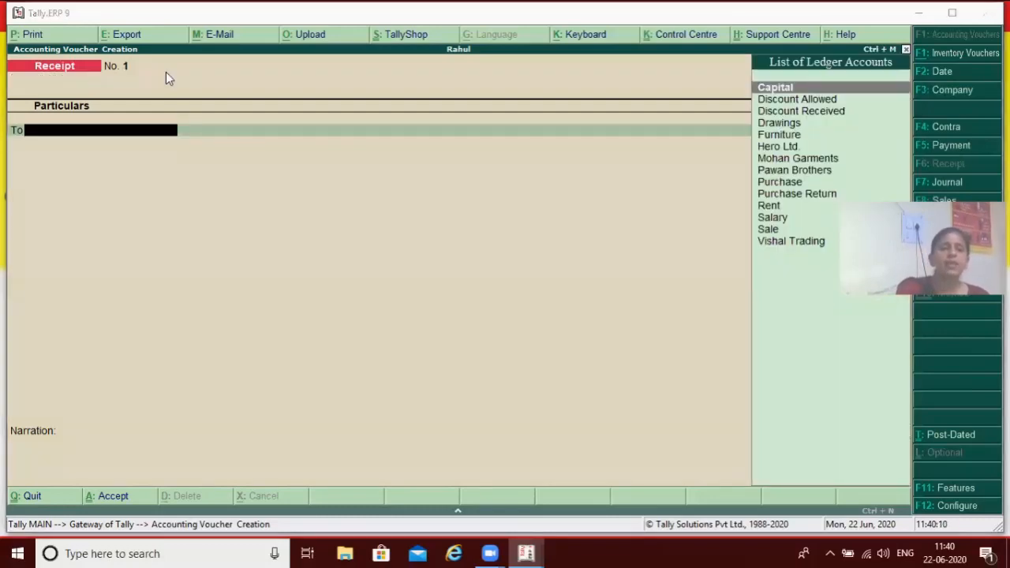
key(super)
key(Escape)
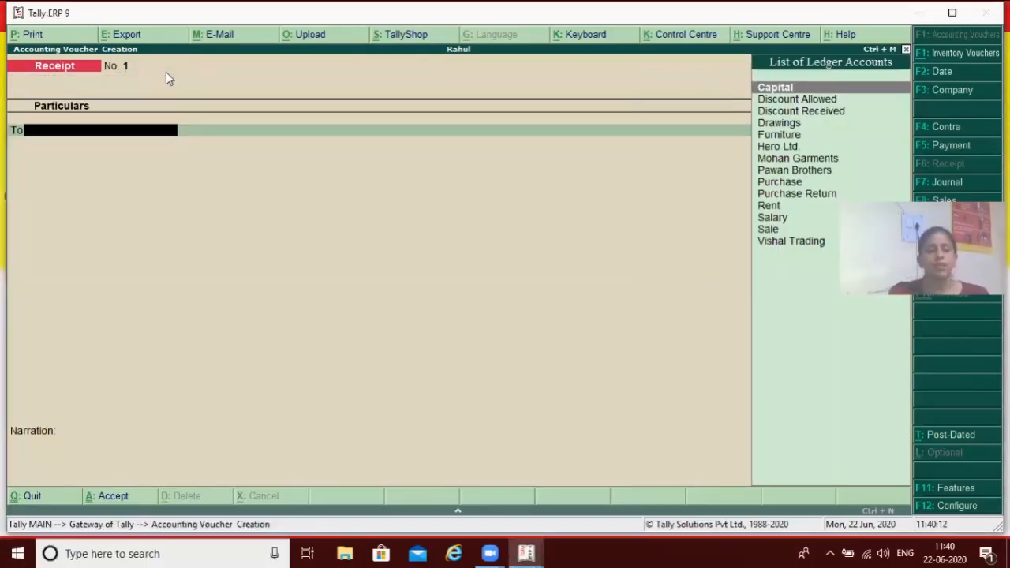
Switch to a journal voucher and debit the Drawings ledger with 4,000
key(F7)
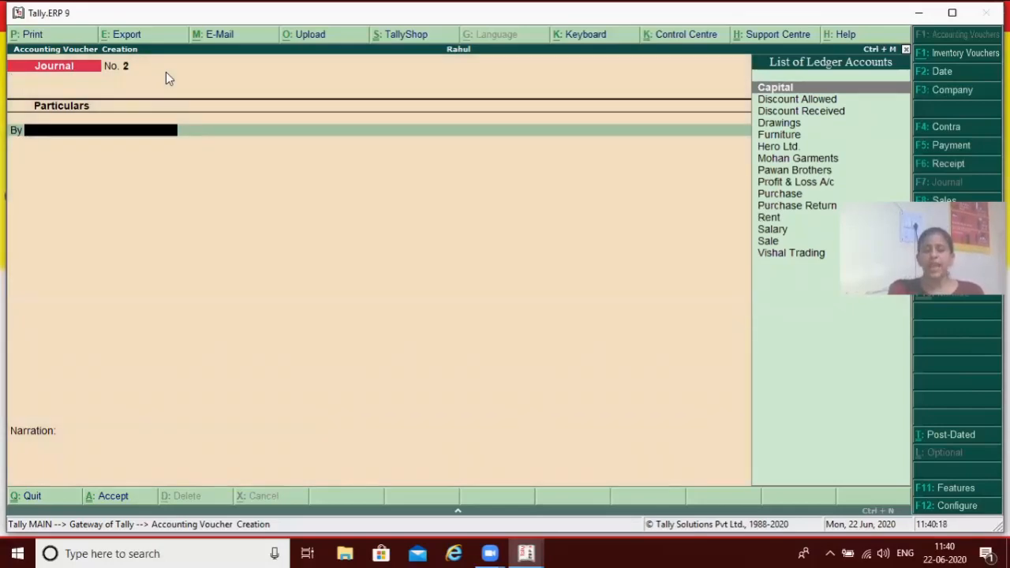
text(D)
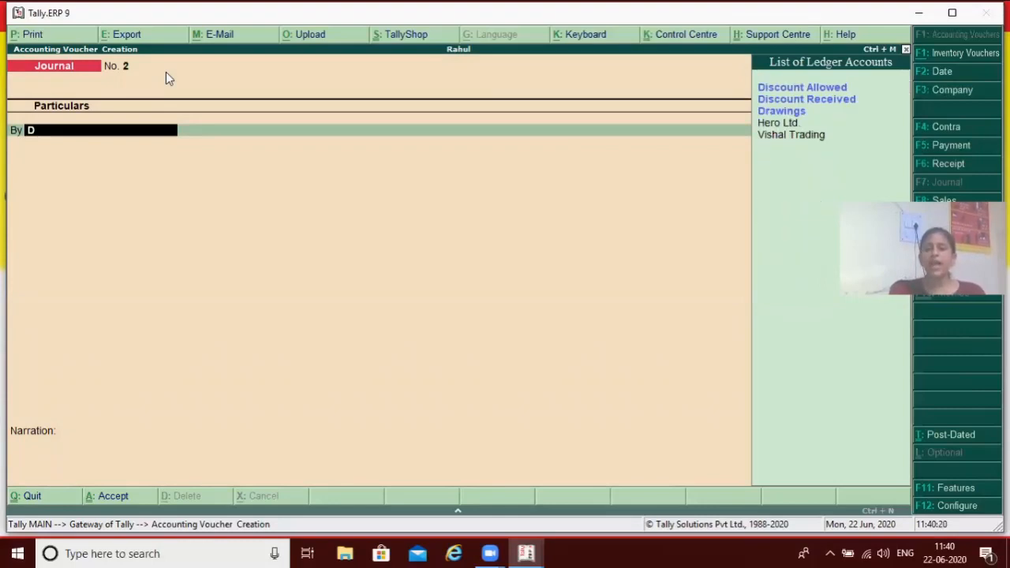
text(r)
key(Return)
text(4000)
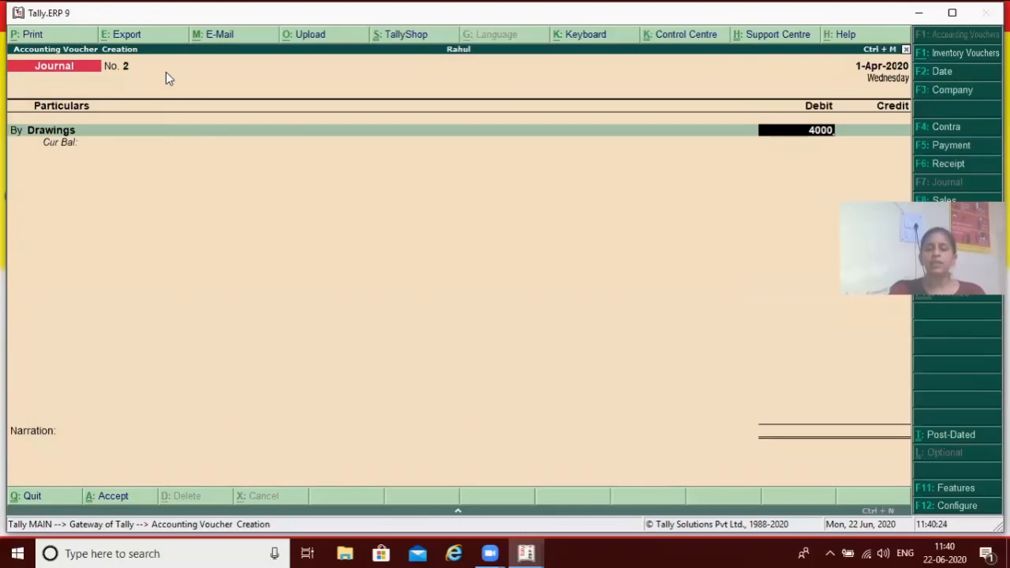
key(Return)
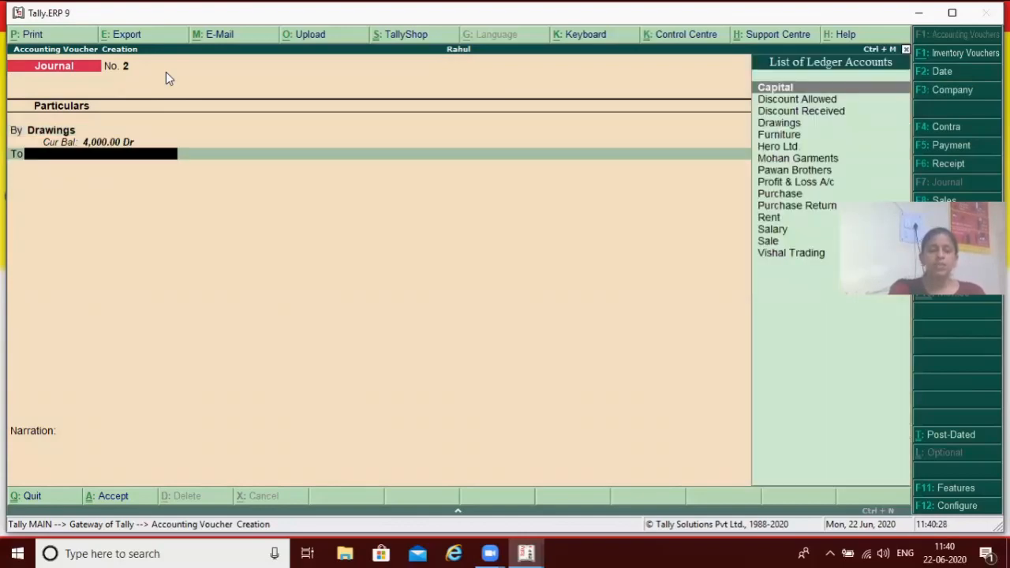
Credit the Purchase ledger with 4,000 in the journal voucher
text(P)
key(Down)
key(Down)
key(Down)
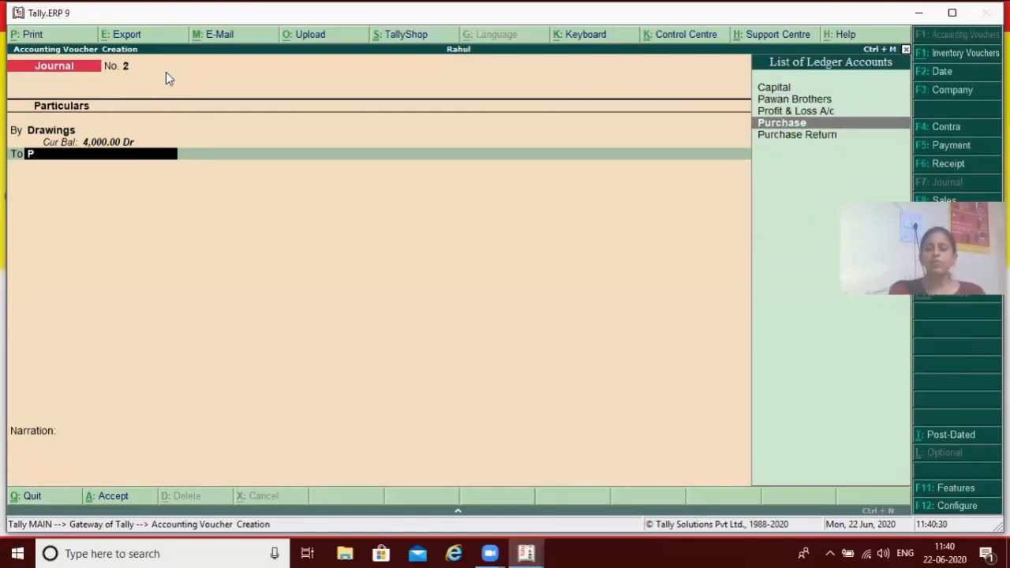
key(Return)
key(Return)
key(Return)
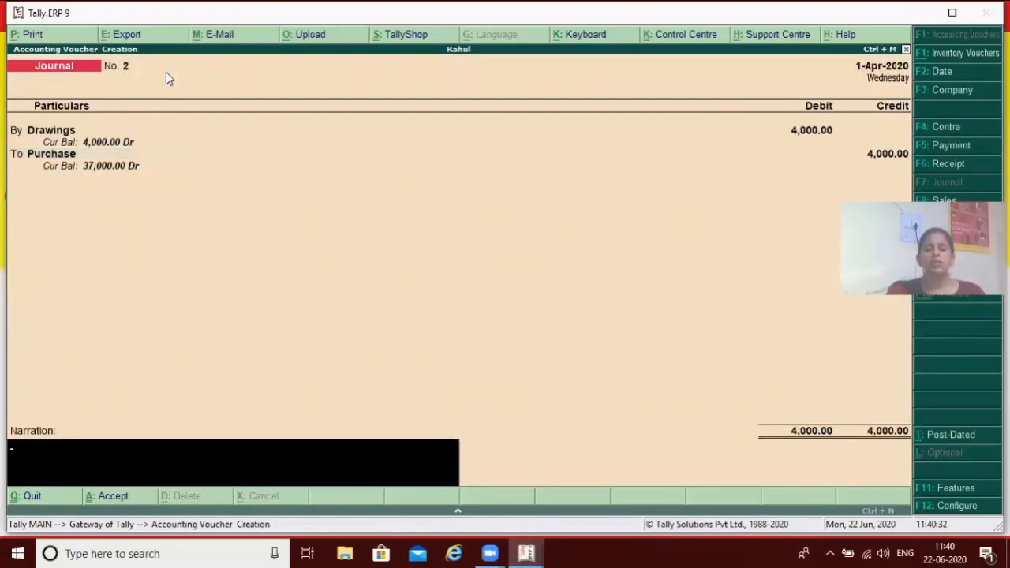
Enter the narration "for goods withdrew for personal use" and save the journal voucher
text(for good)
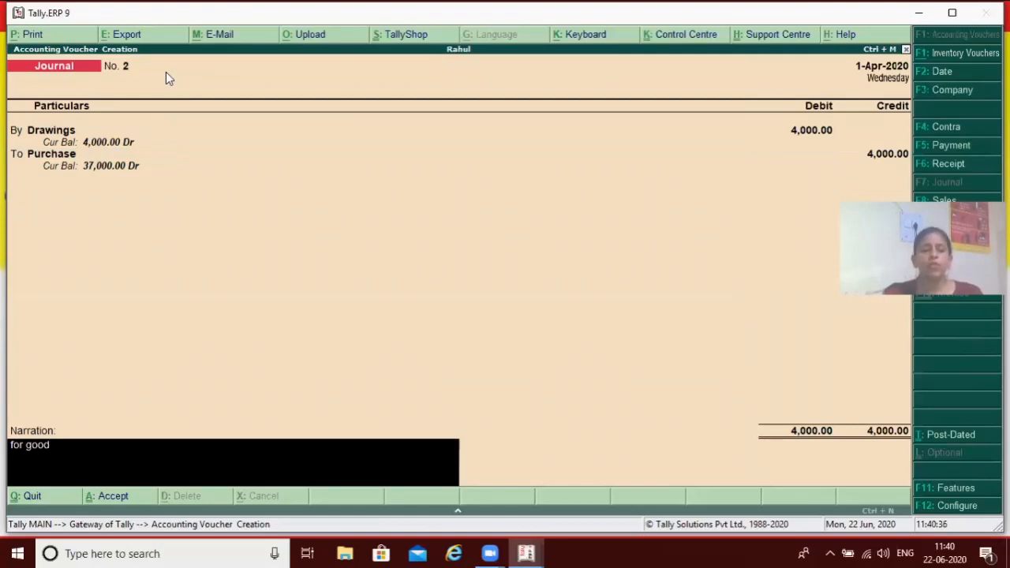
text(s with)
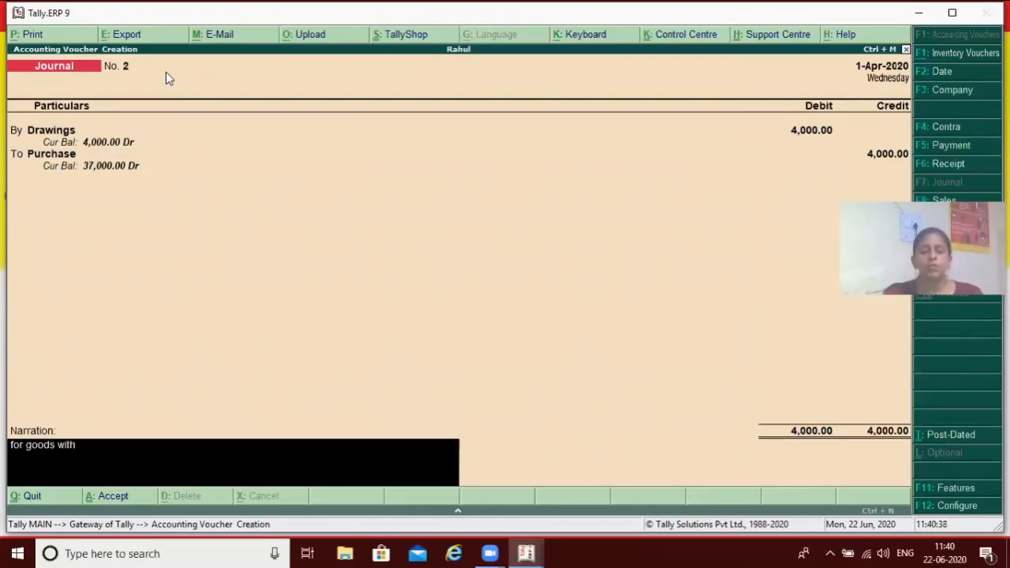
text(drew for personal)
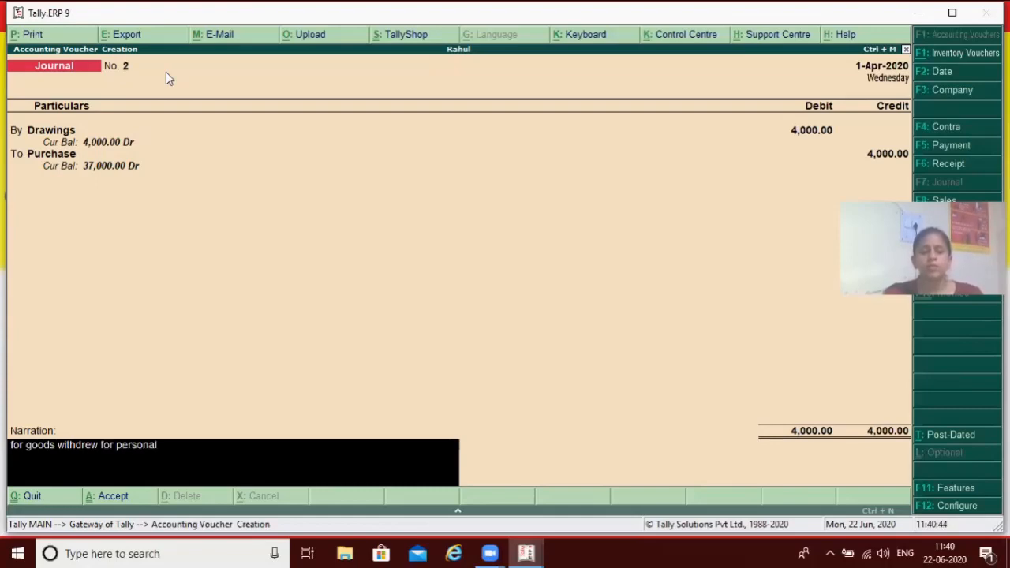
text( use)
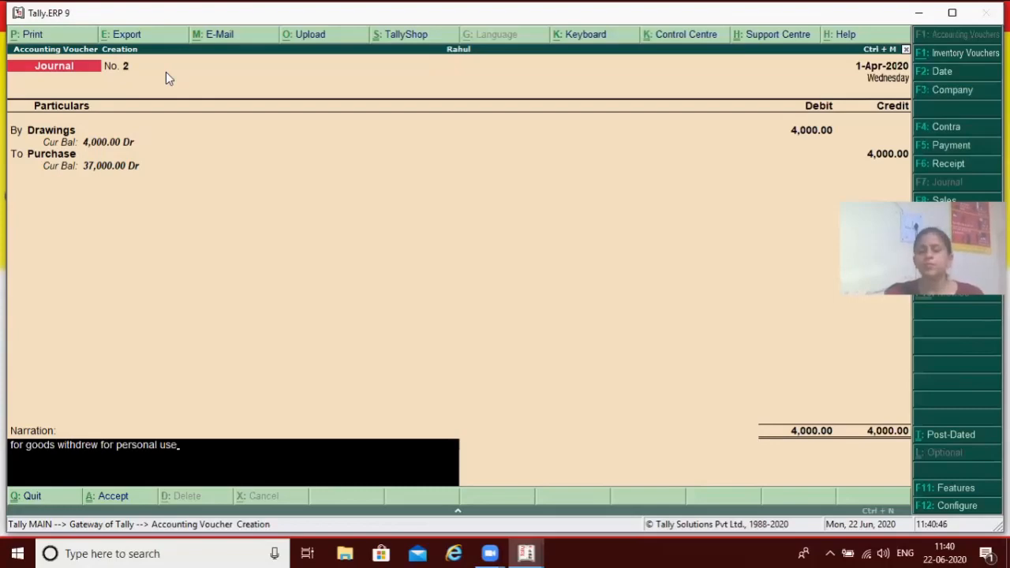
key(Return)
key(Return)
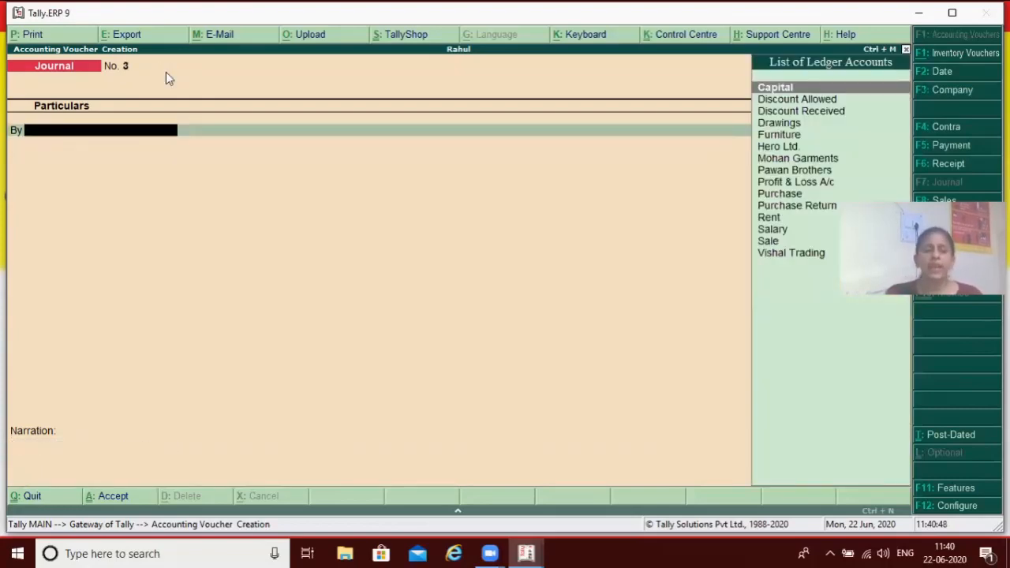
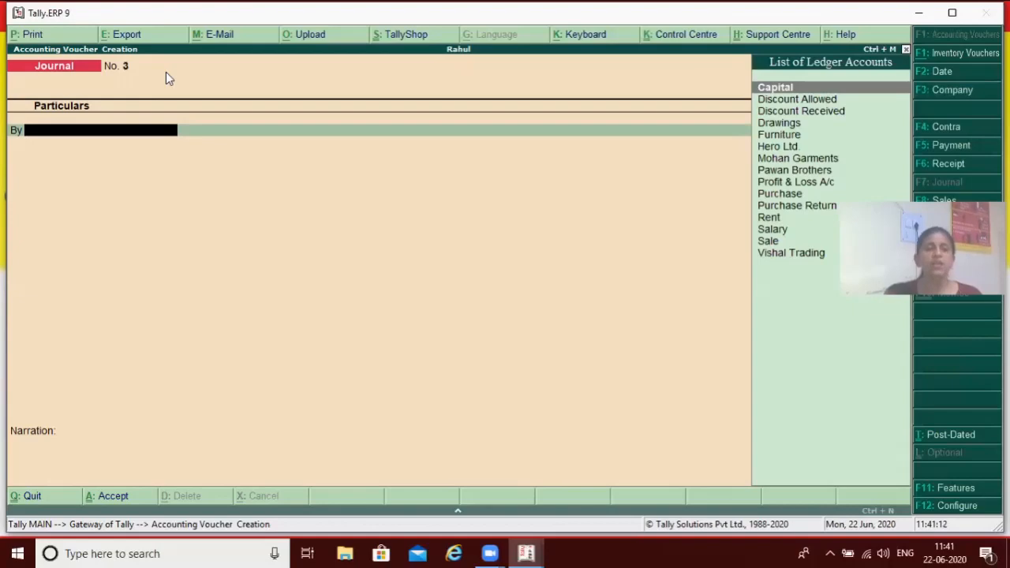
Debit the Mohan Garments ledger with 200 in the new journal voucher, adjusted against bill reference 1
text(M)
key(Return)
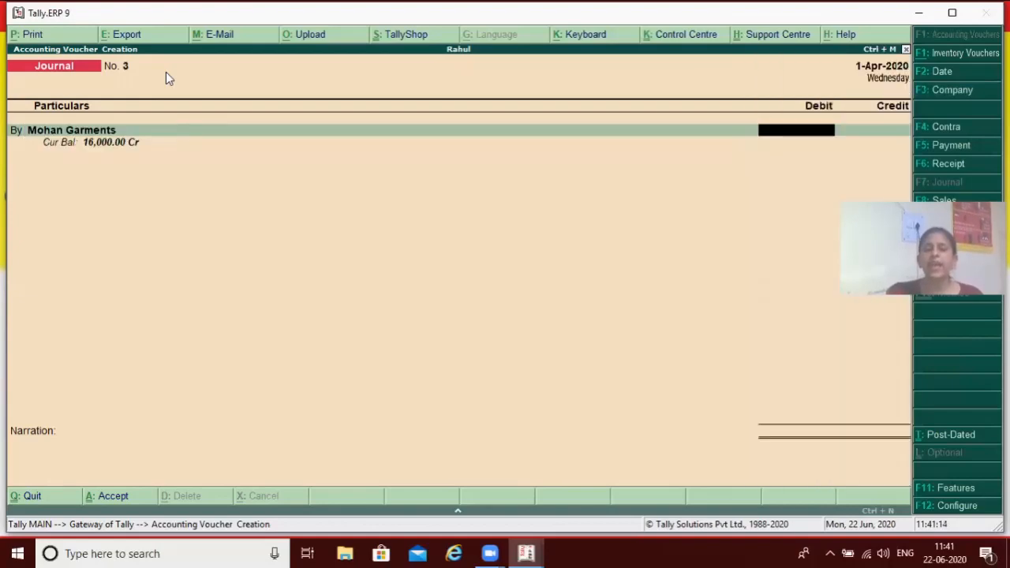
text(200)
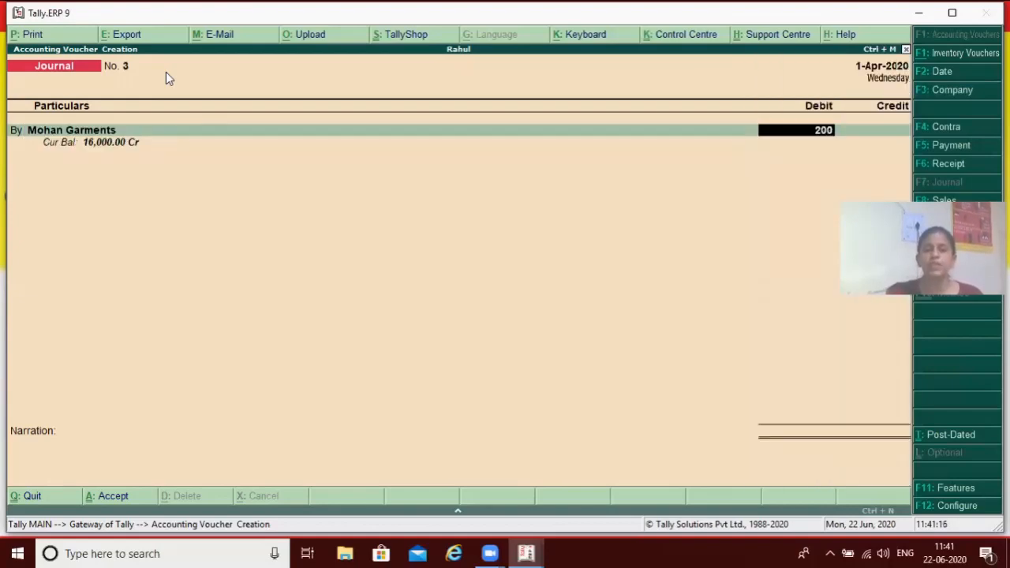
key(Return)
key(Return)
key(Return)
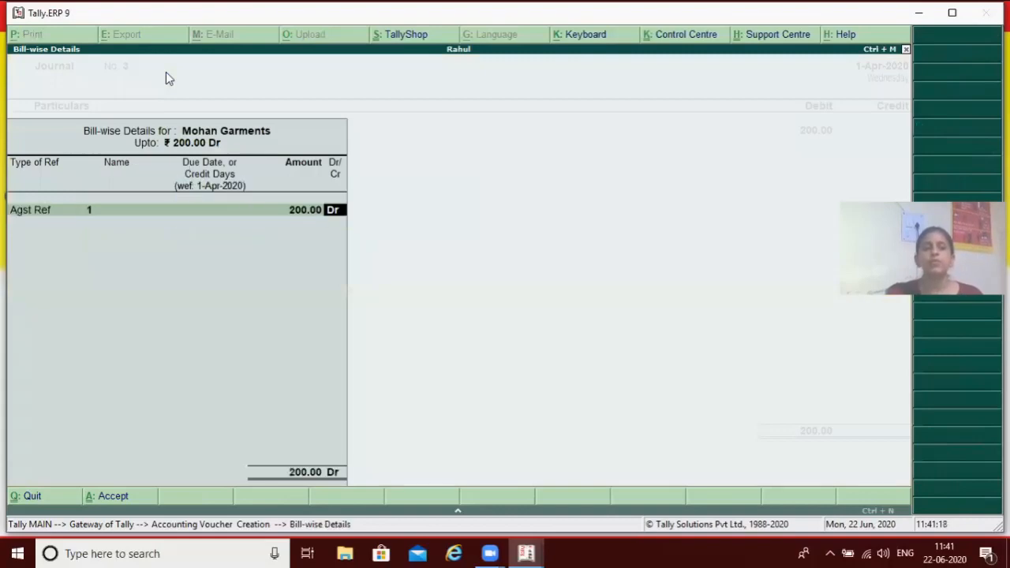
key(Return)
key(Return)
Credit the Discount Received ledger with 200 in the journal voucher
text(D)
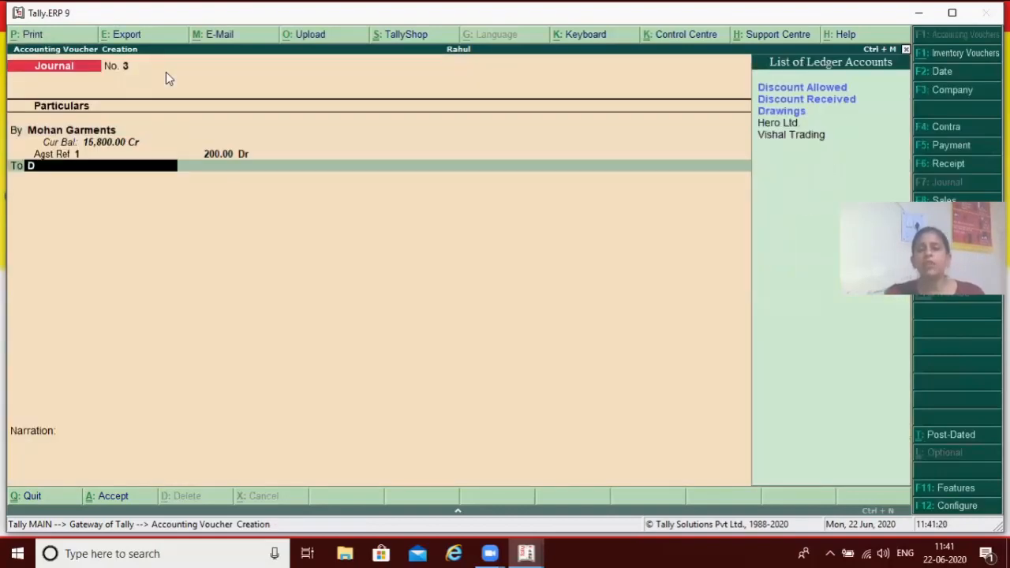
key(Down)
key(Down)
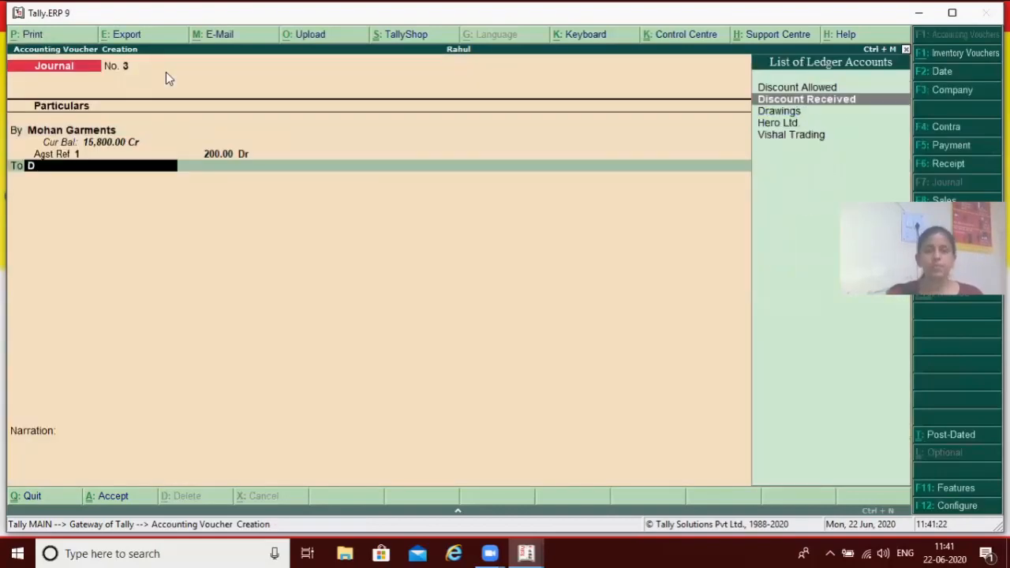
key(Return)
key(Return)
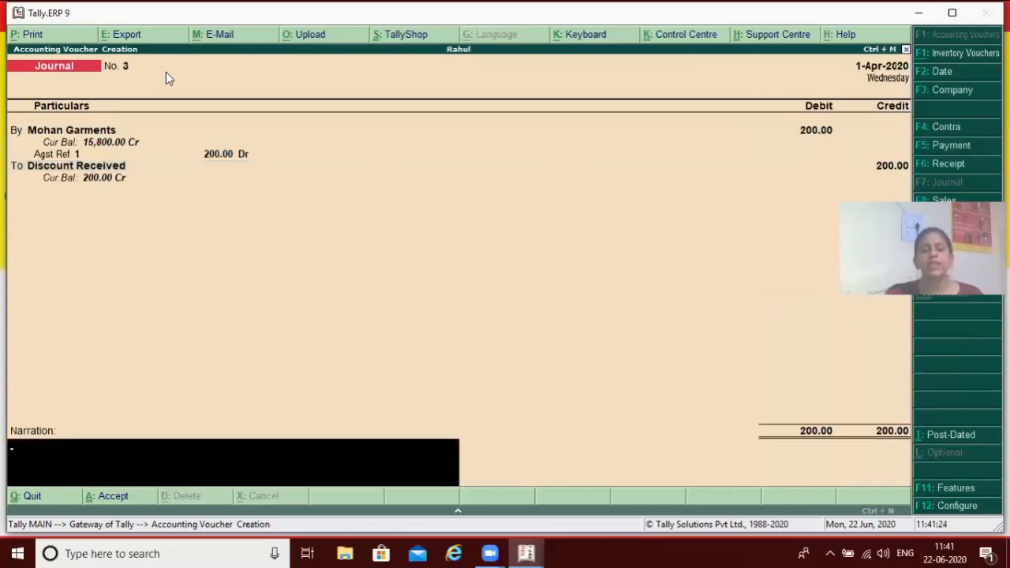
Enter the narration "for cash paid to mohan and discount received" and save the journal voucher
text(for)
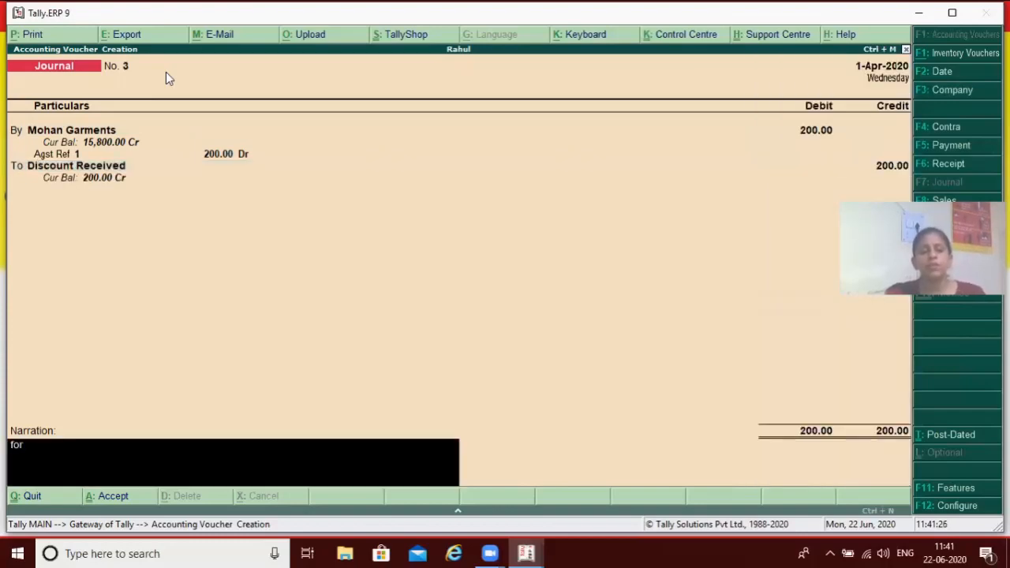
text( cas)
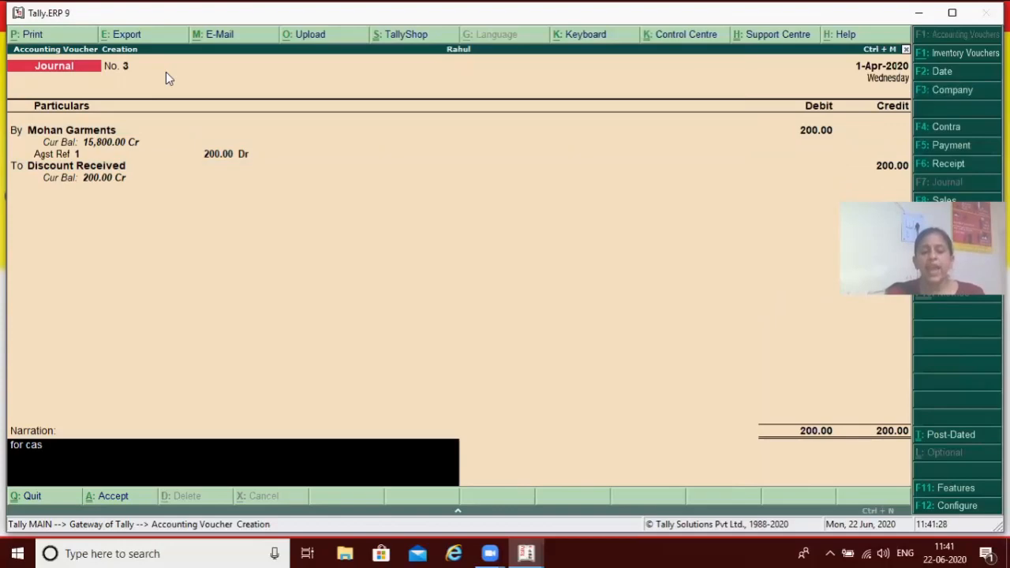
text(h paid)
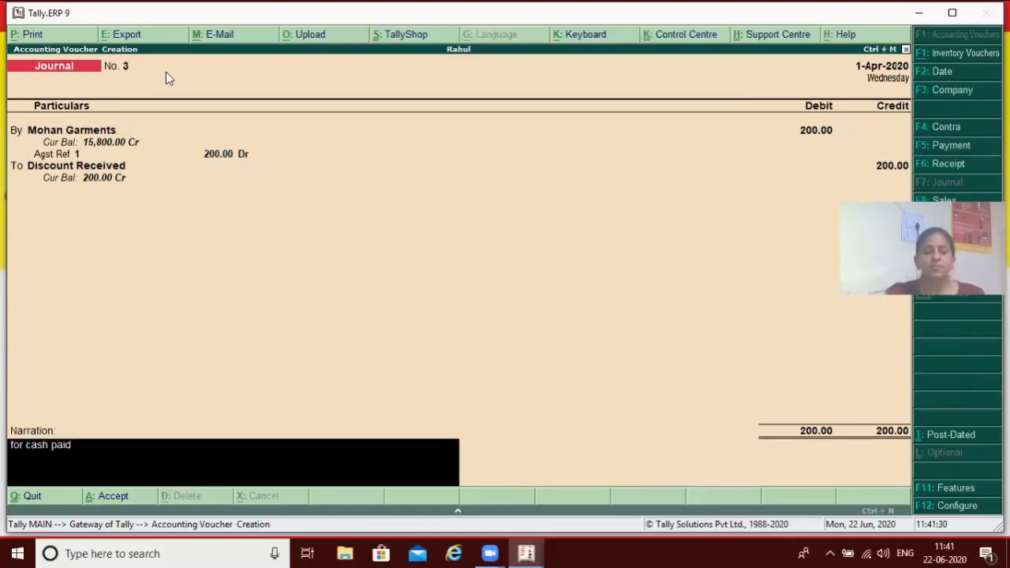
text( to mohan and)
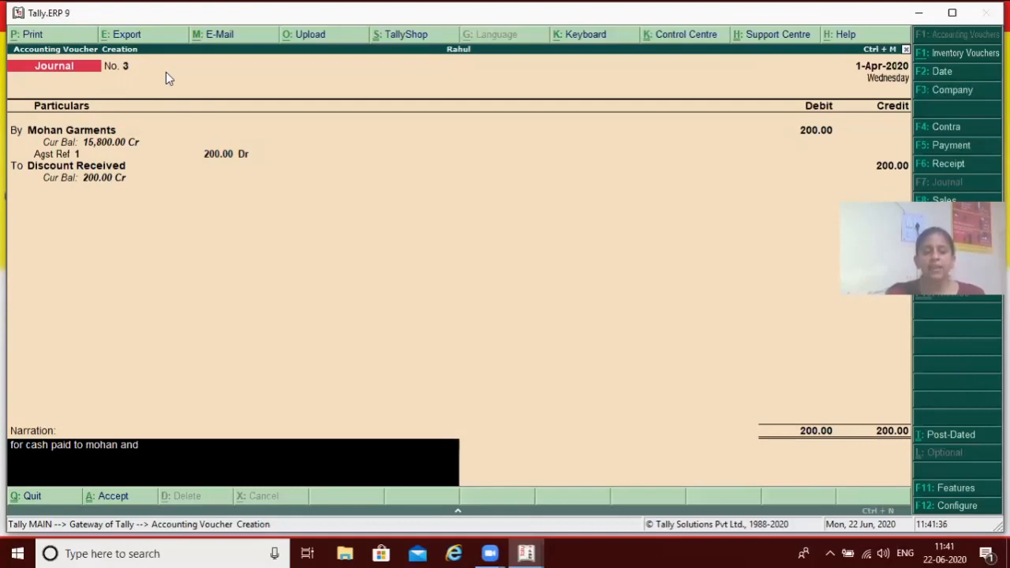
text( discount re)
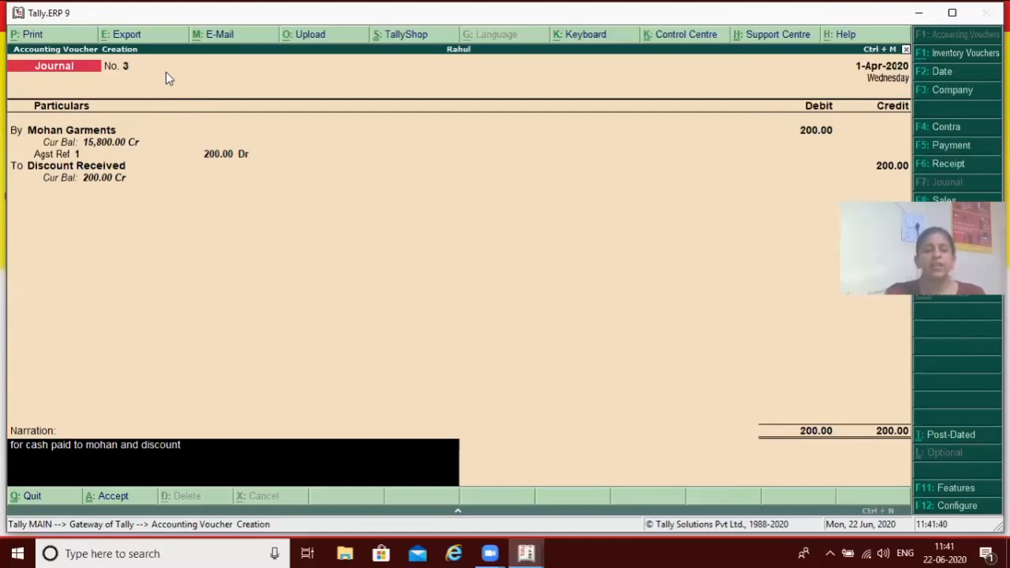
text(ceived)
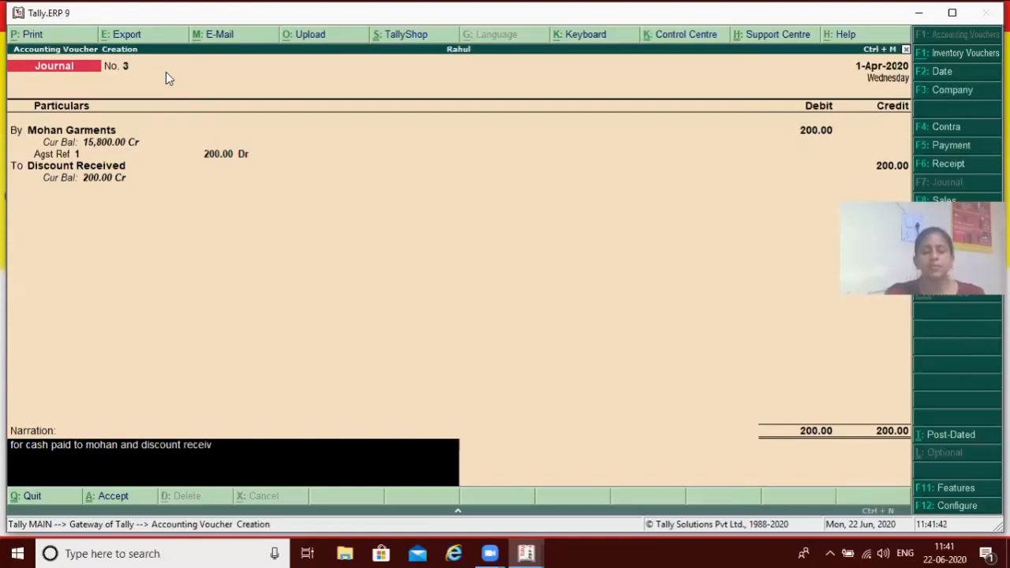
key(Return)
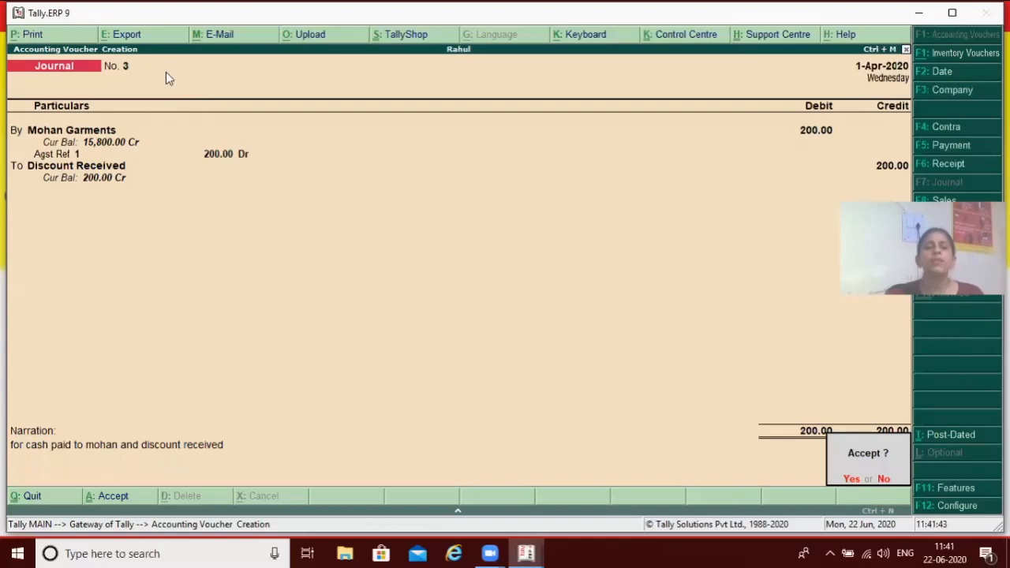
key(Return)
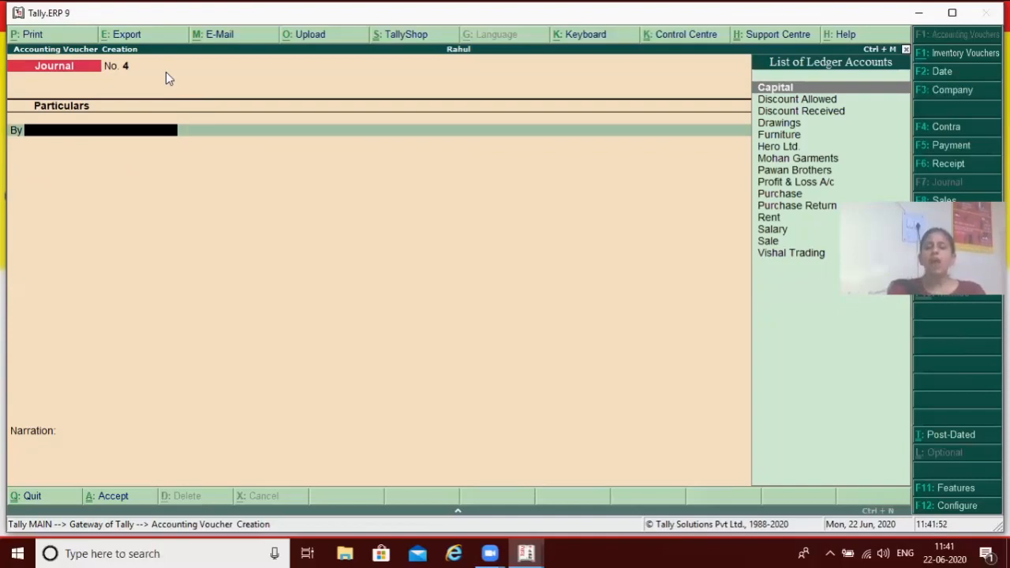
Debit the Discount Allowed ledger with 150 in the new journal voucher
key(Down)
key(Return)
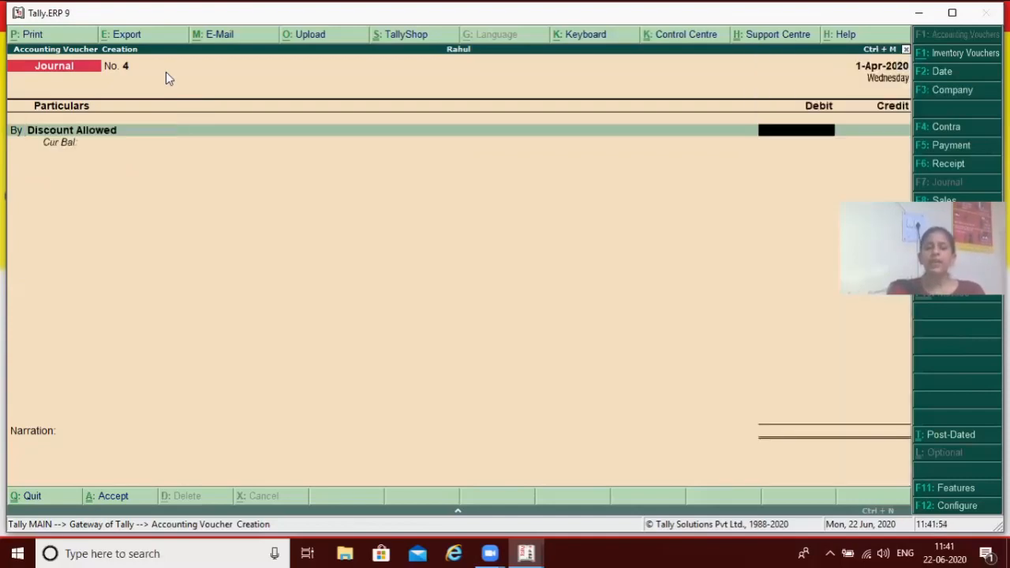
text(150)
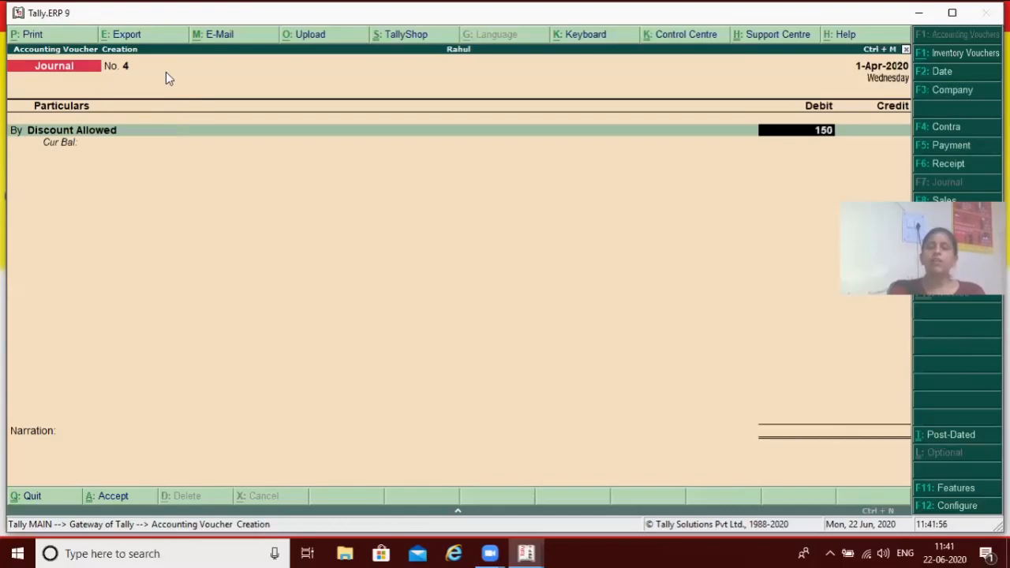
key(Return)
key(Return)
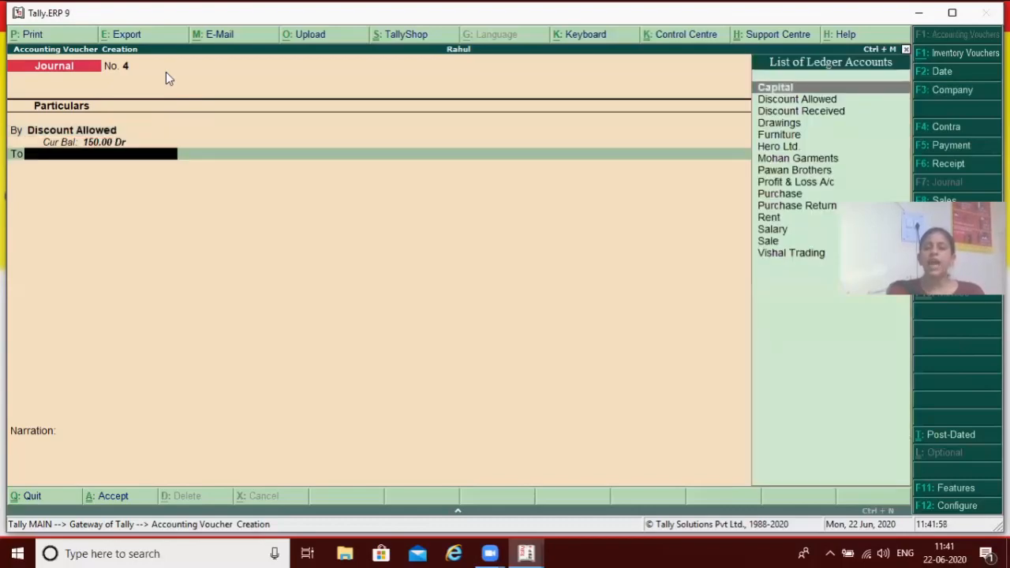
Credit the Hero Ltd. ledger with 150, adjusted against bill reference 1
text(F)
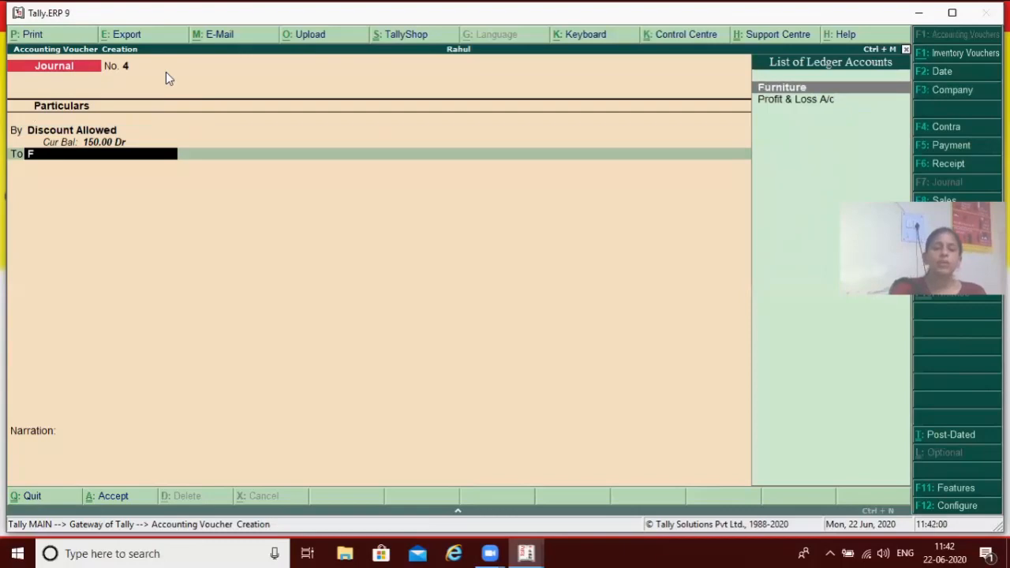
key(BackSpace)
text(H)
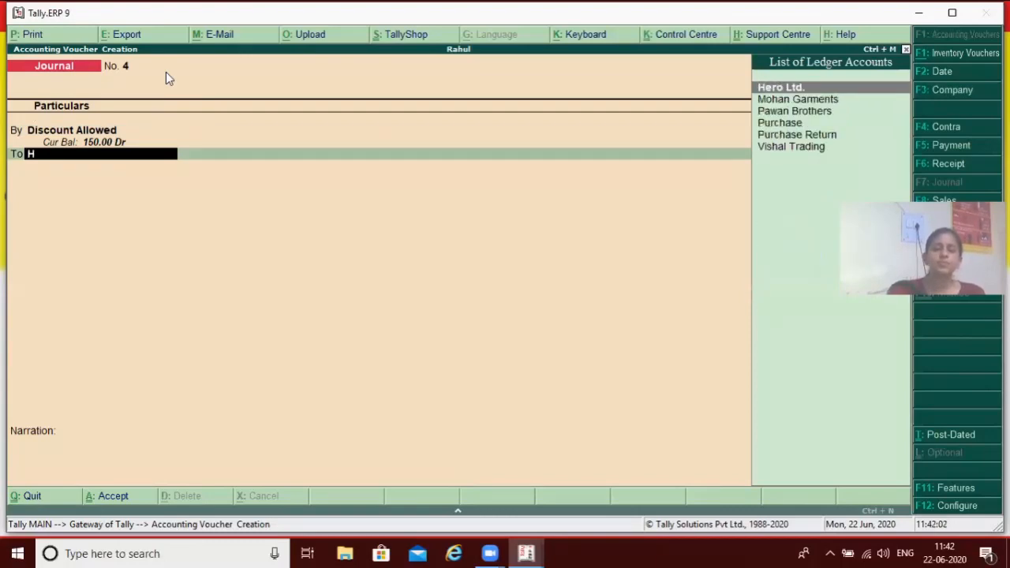
key(Return)
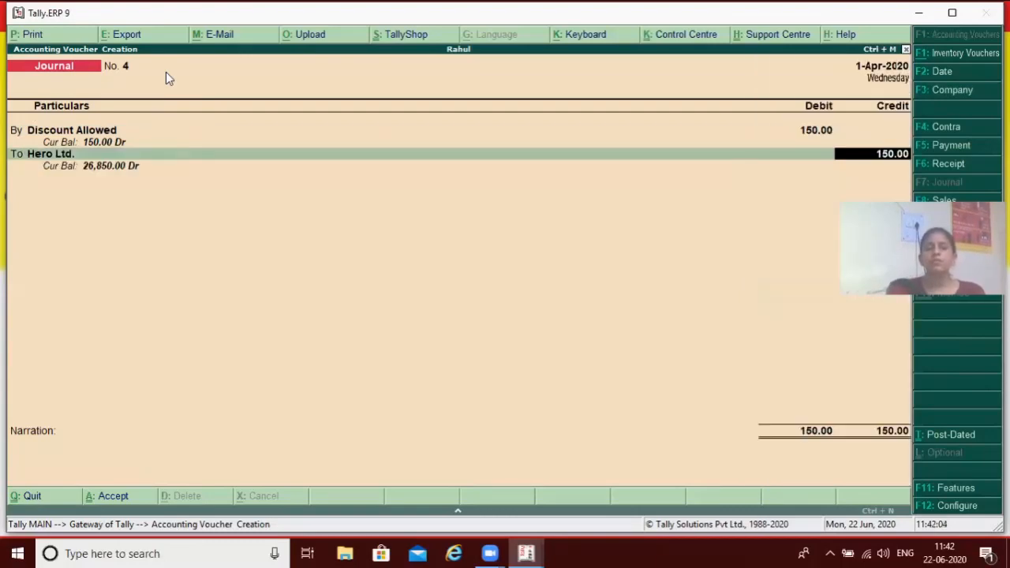
key(Return)
key(Return)
key(Return)
key(Return)
key(Return)
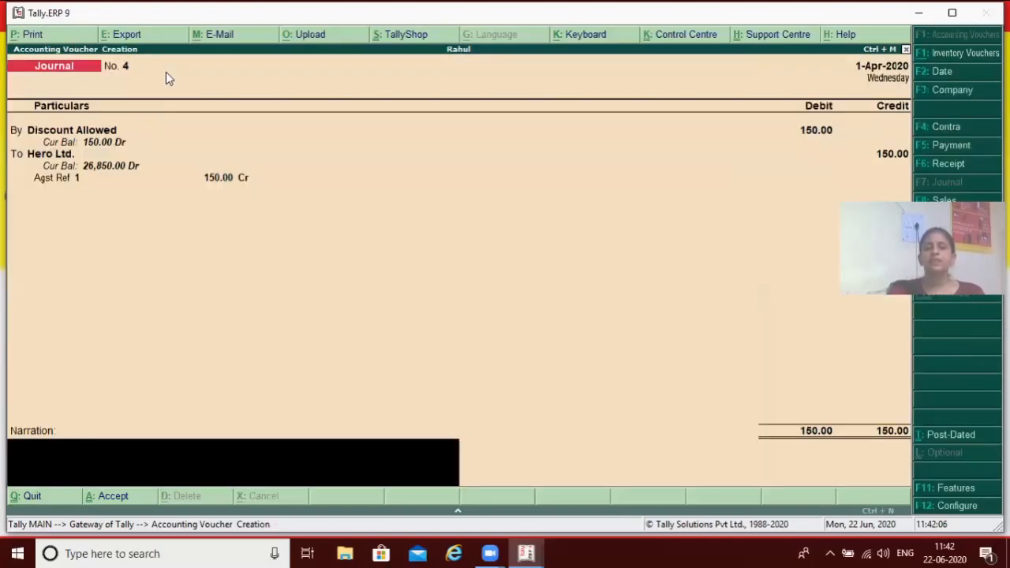
Enter the narration "for cash received from hero ltd and discount allowed" and save the journal voucher
text(for)
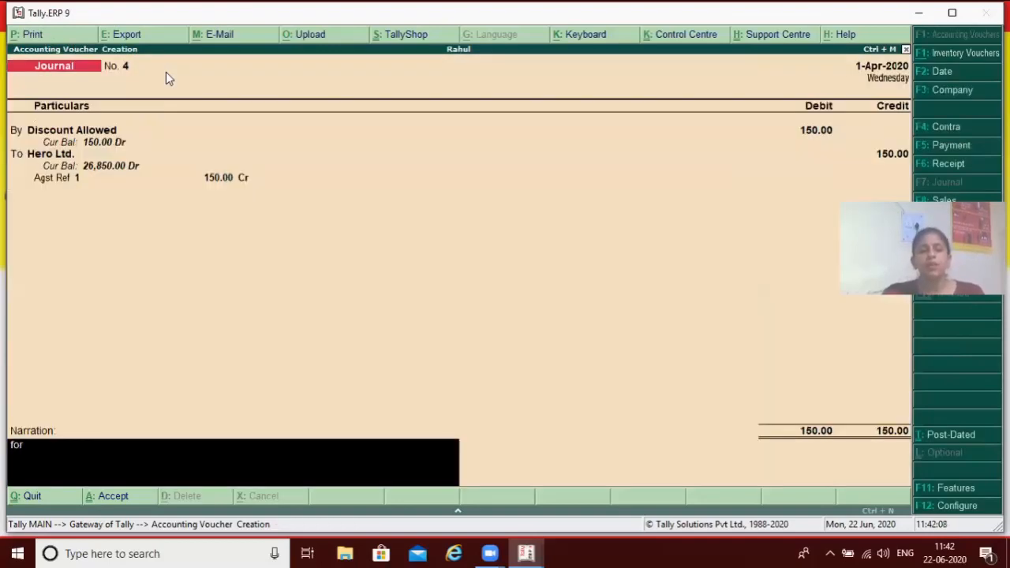
text( cas)
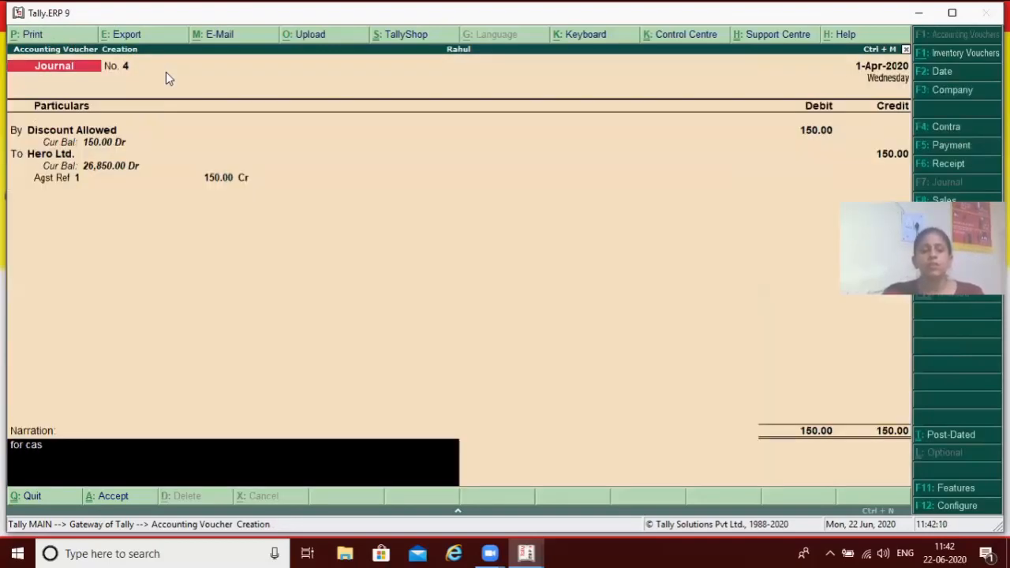
text(h)
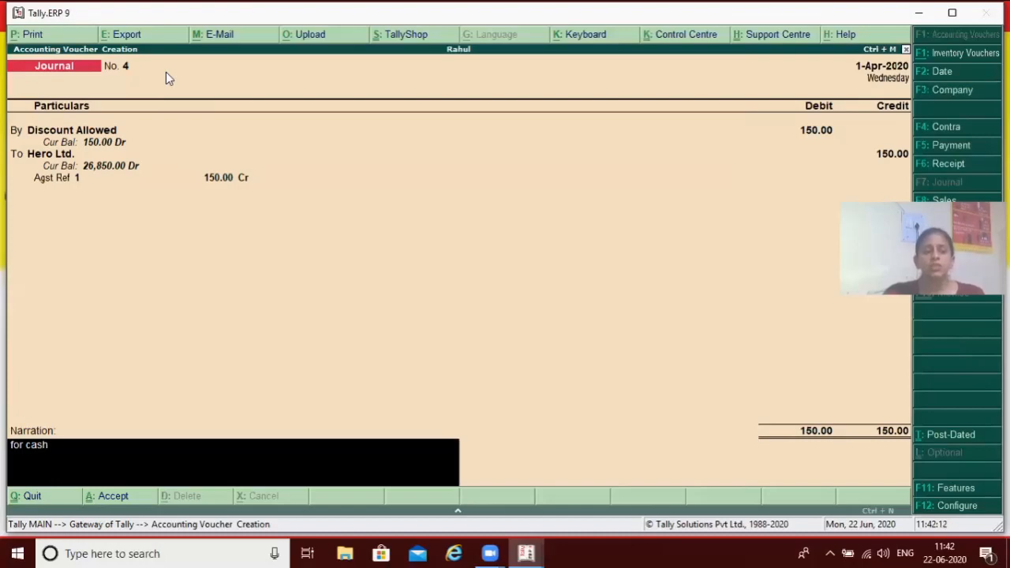
text( received)
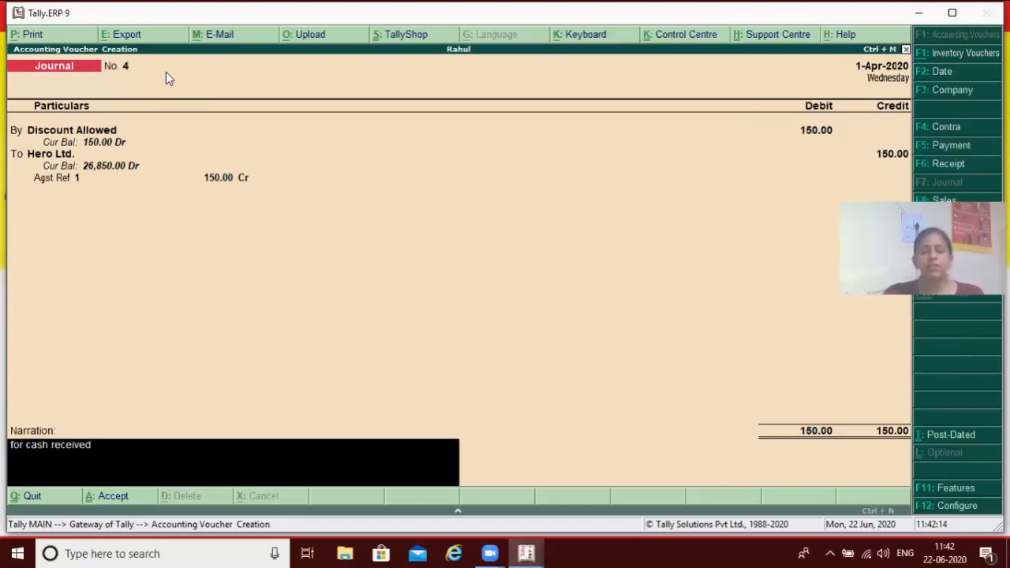
text( from)
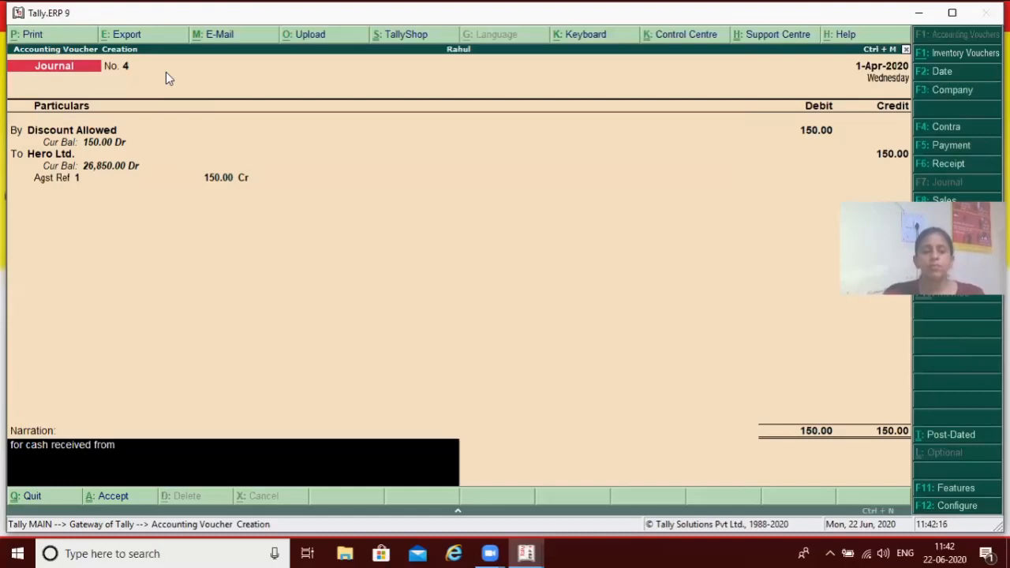
text( hero)
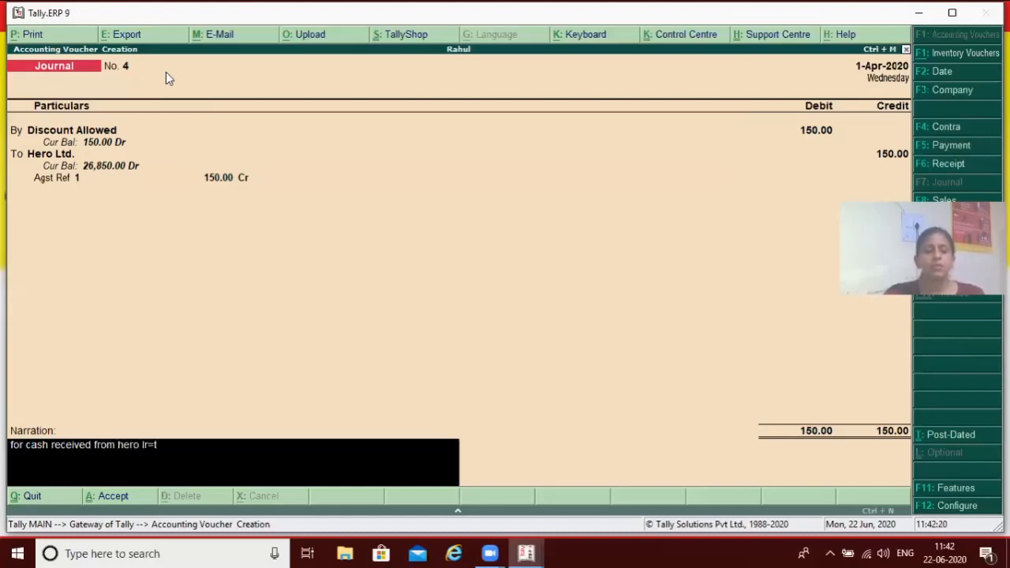
text( ltd )
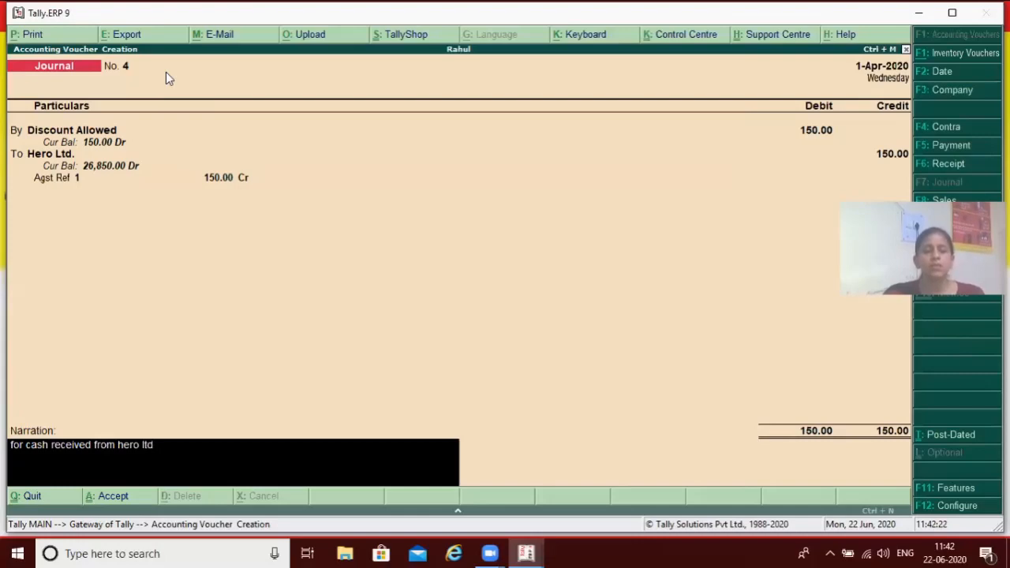
text(a)
text(nd)
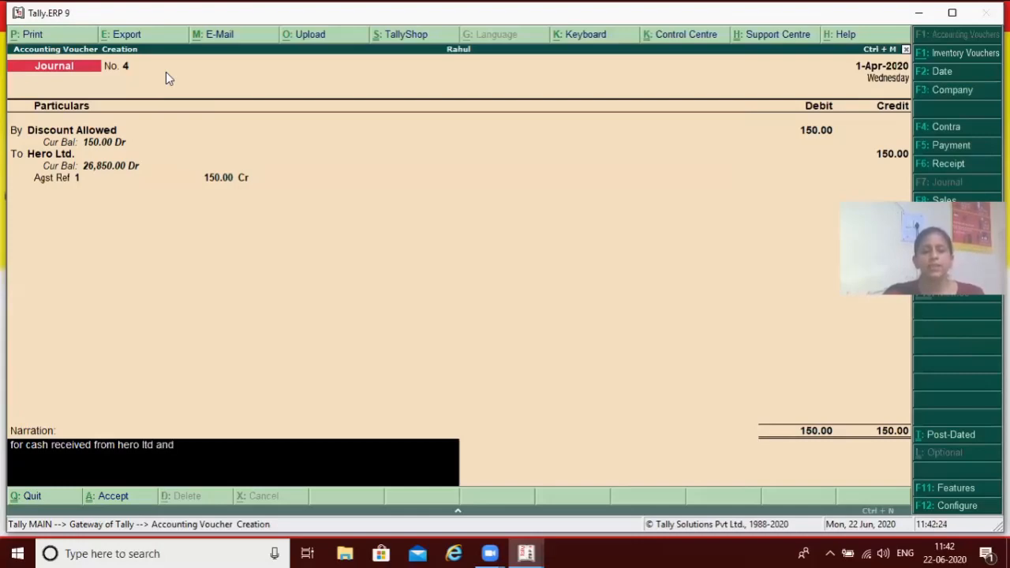
text( discount)
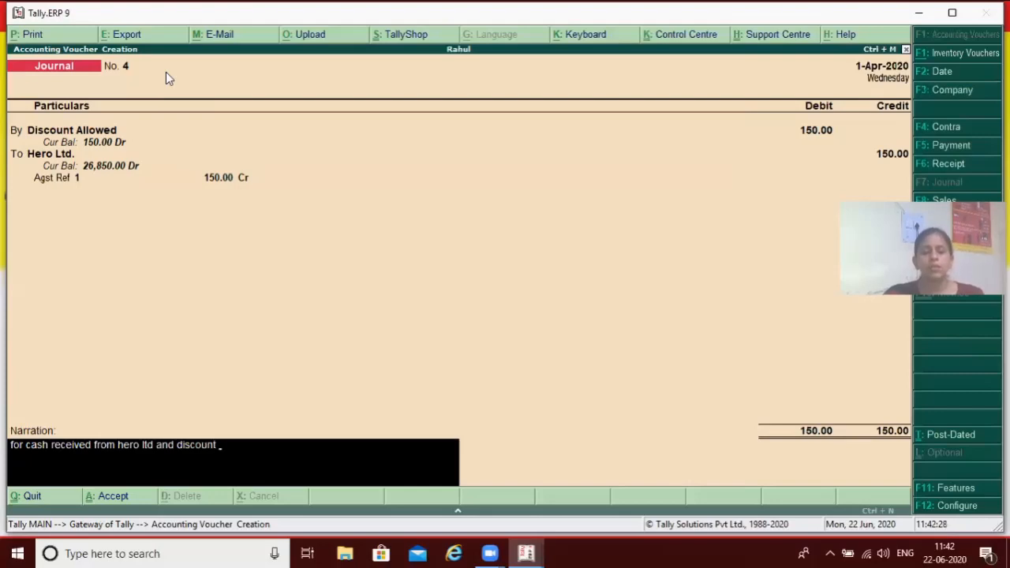
text( allowed)
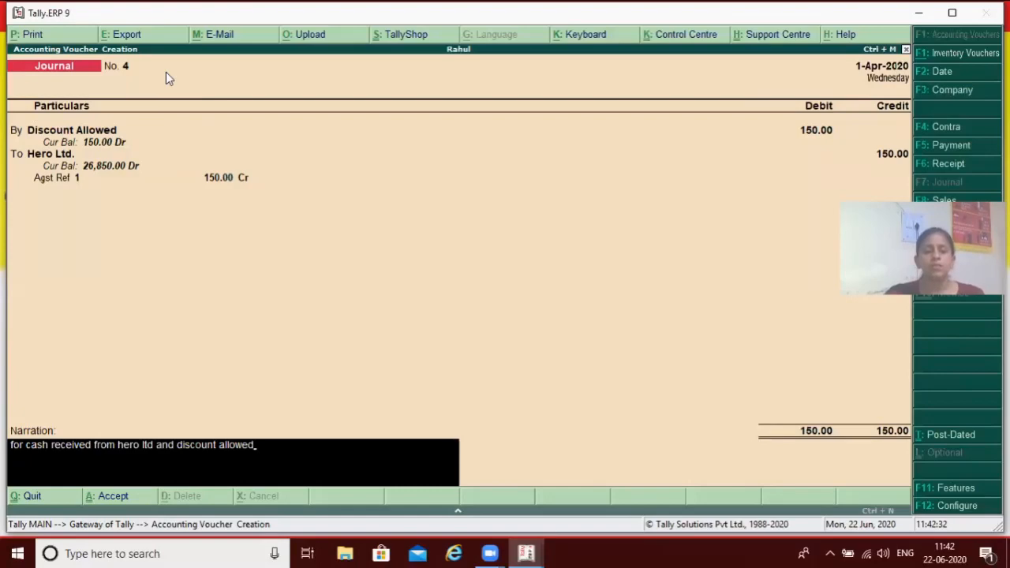
key(Return)
key(Return)
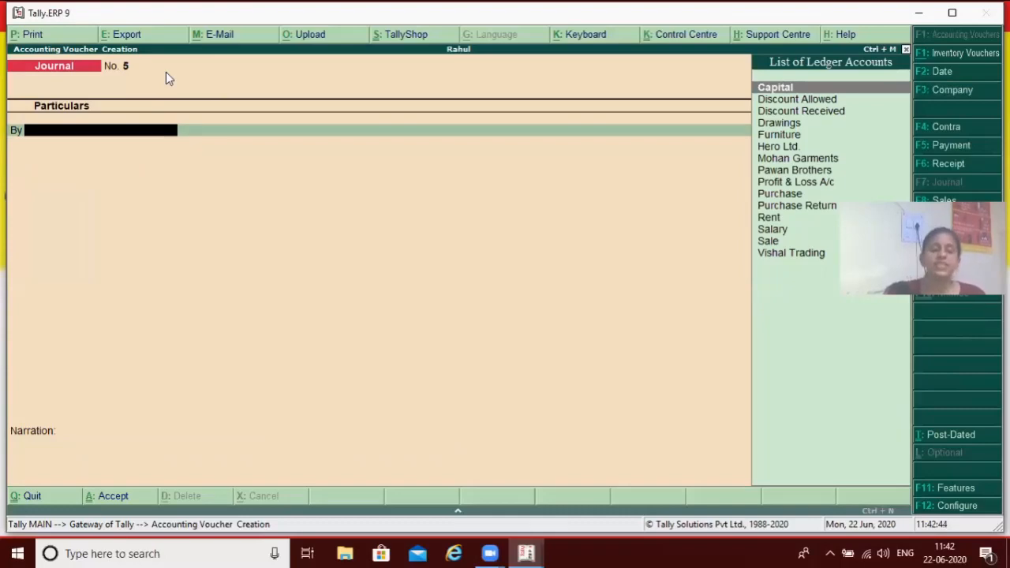
Switch to a purchase voucher and enter supplier invoice number 2 dated 1-Apr-2020
key(F9)
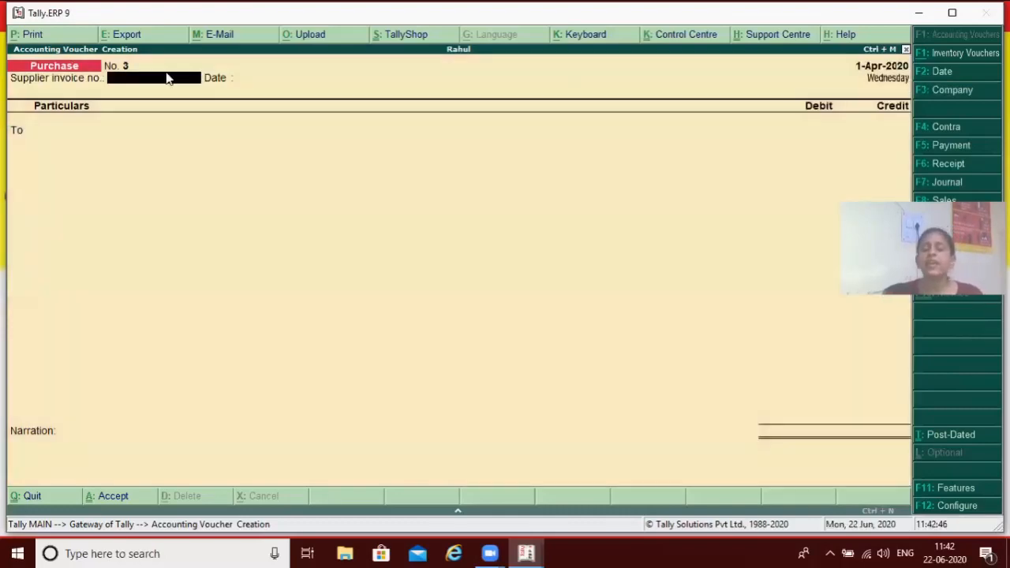
text(2)
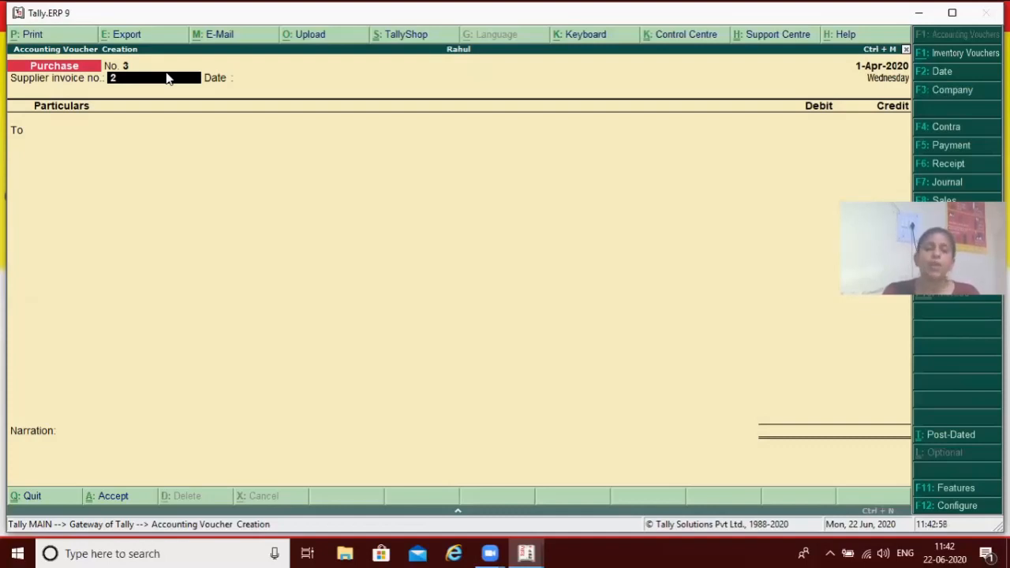
key(Return)
key(Return)
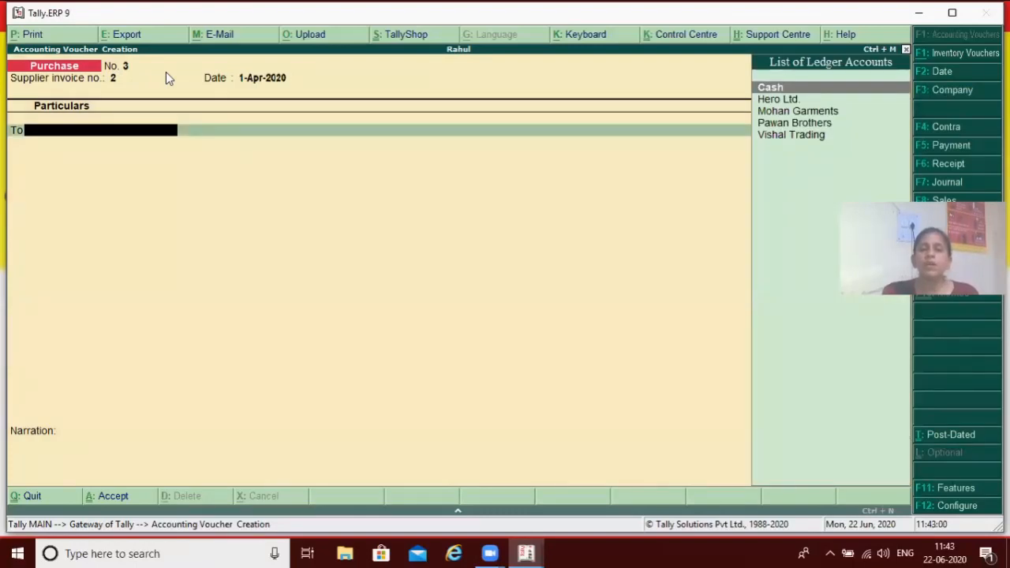
Credit the Pawan Brothers ledger with 12000 in the purchase voucher, recorded under new bill reference 2
text(P)
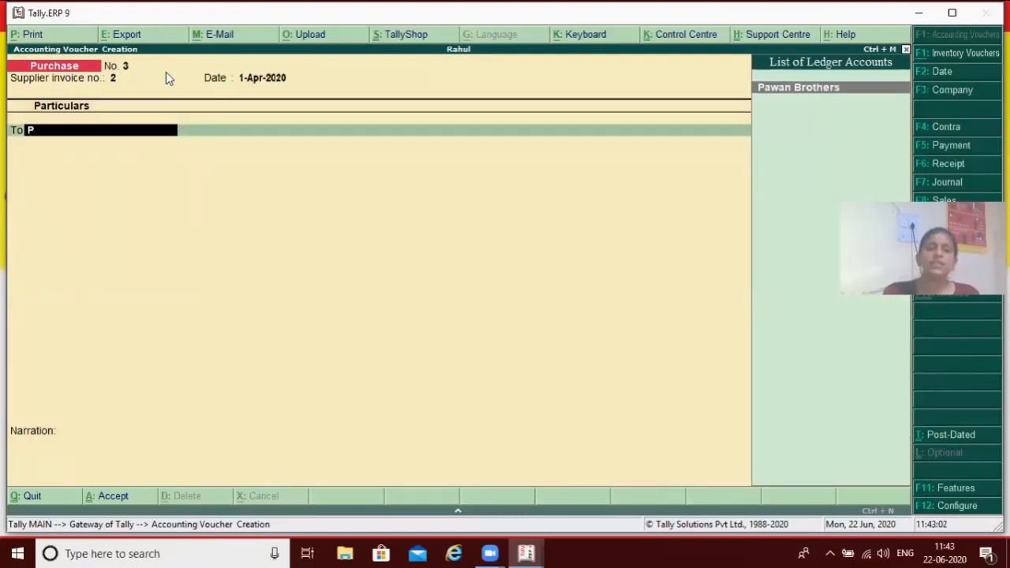
key(Return)
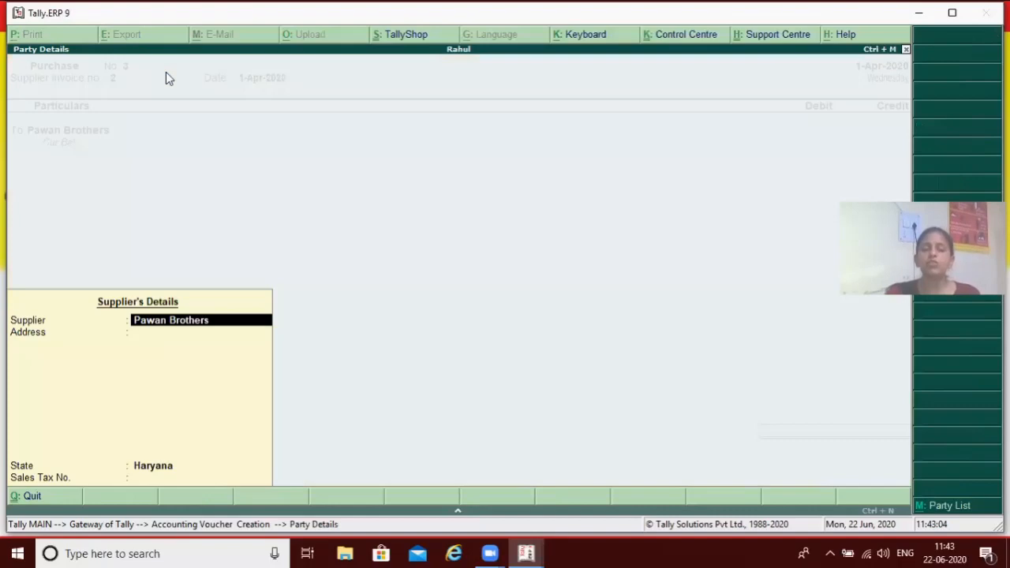
key(Return)
key(Return)
key(Return)
key(Return)
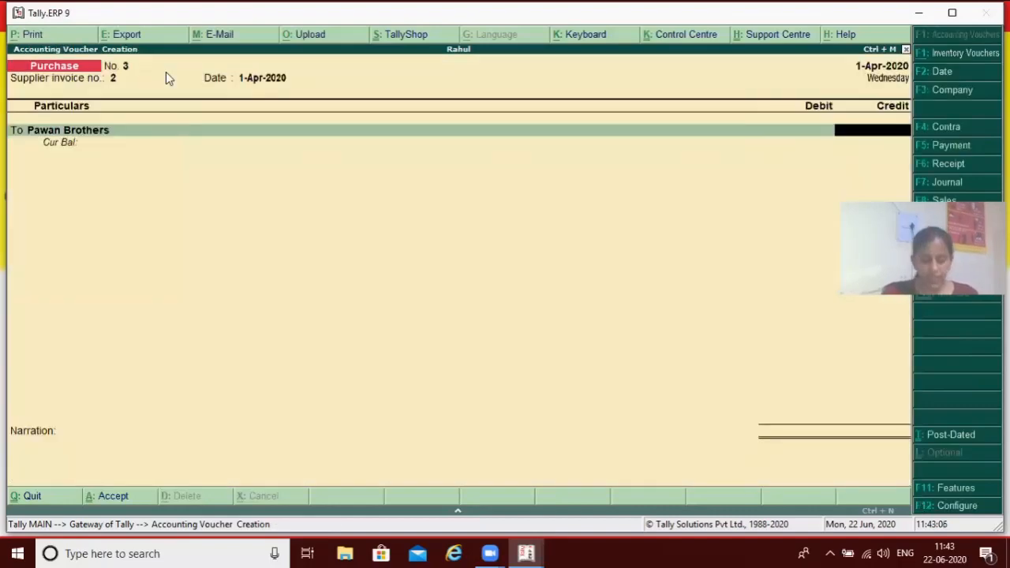
text(12000)
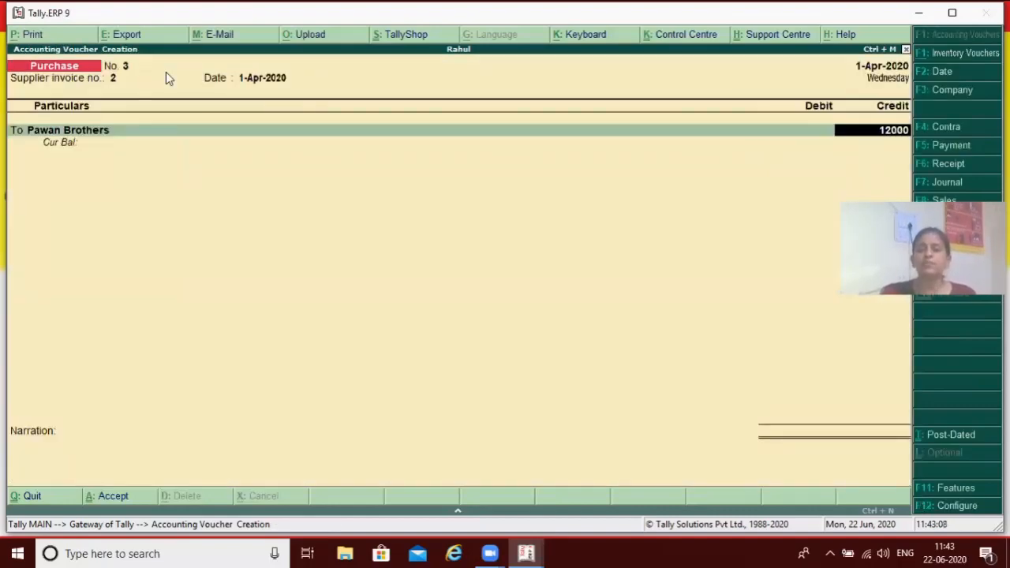
key(Return)
key(Return)
key(Return)
key(Return)
key(Return)
key(Return)
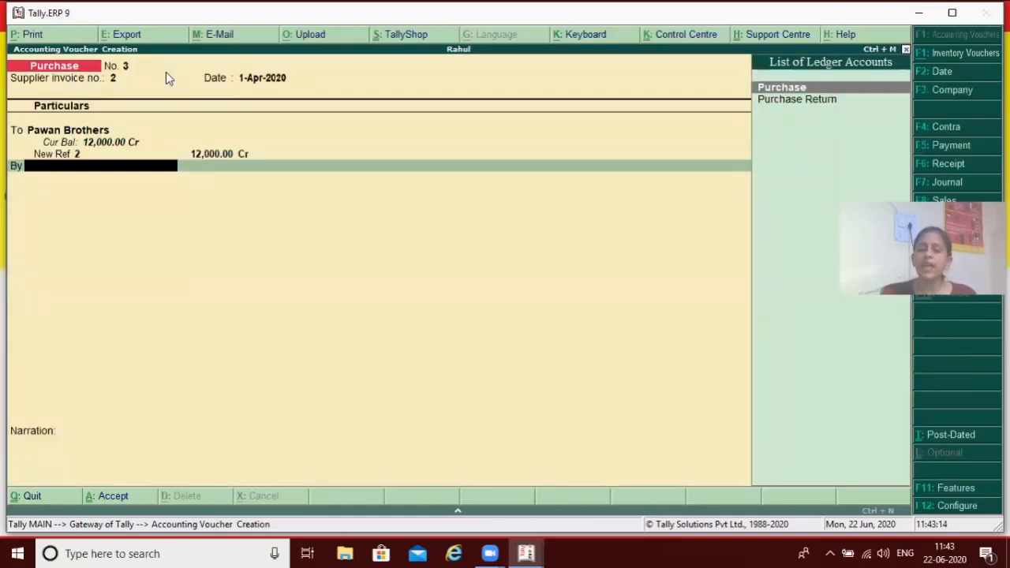
Debit the Purchase ledger with 12,000 to balance the purchase voucher
key(Return)
key(Return)
key(Return)
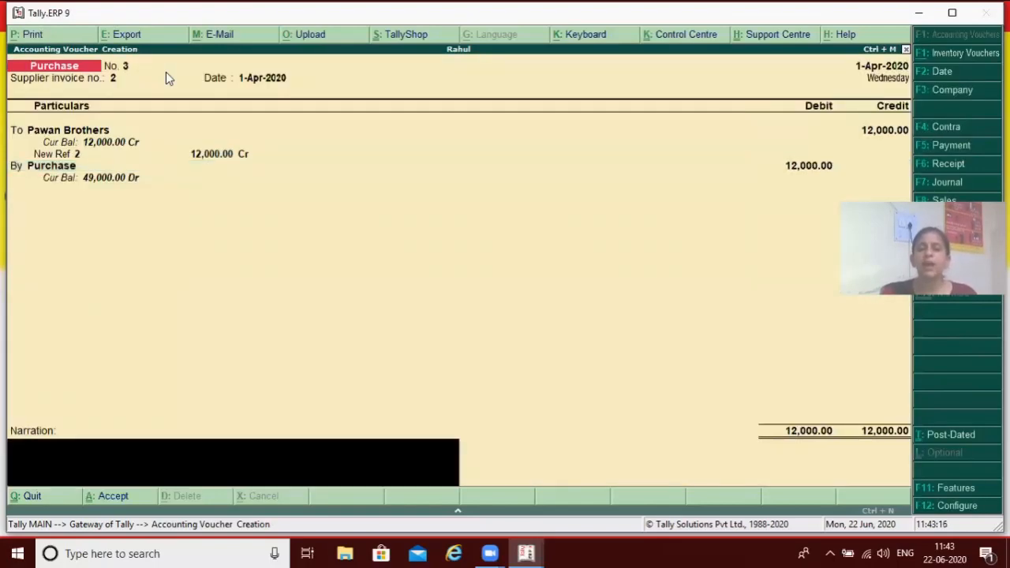
Enter the narration "for goods purchased from pawn brothers" and save the purchase voucher
text(for good)
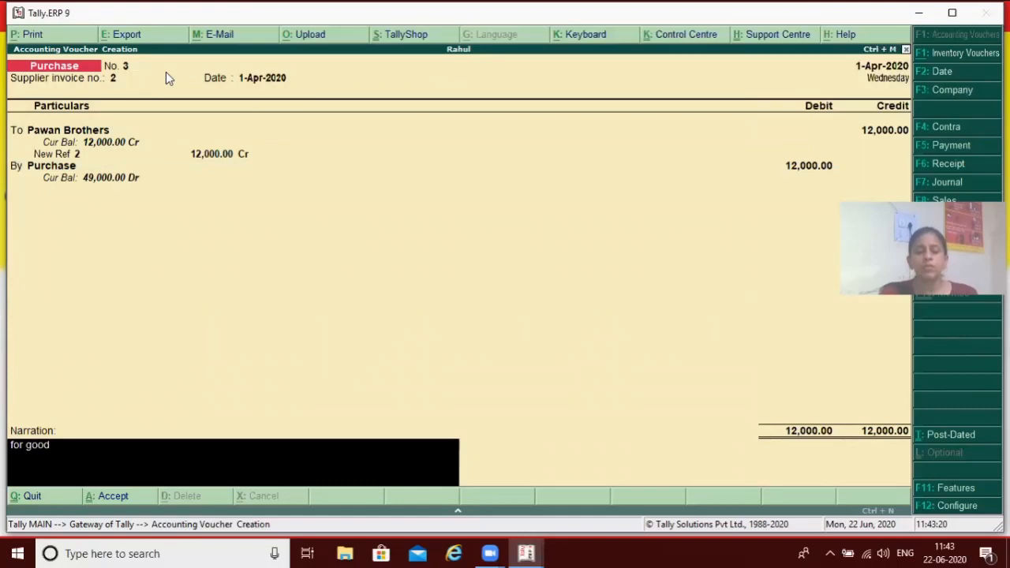
text(s purcha)
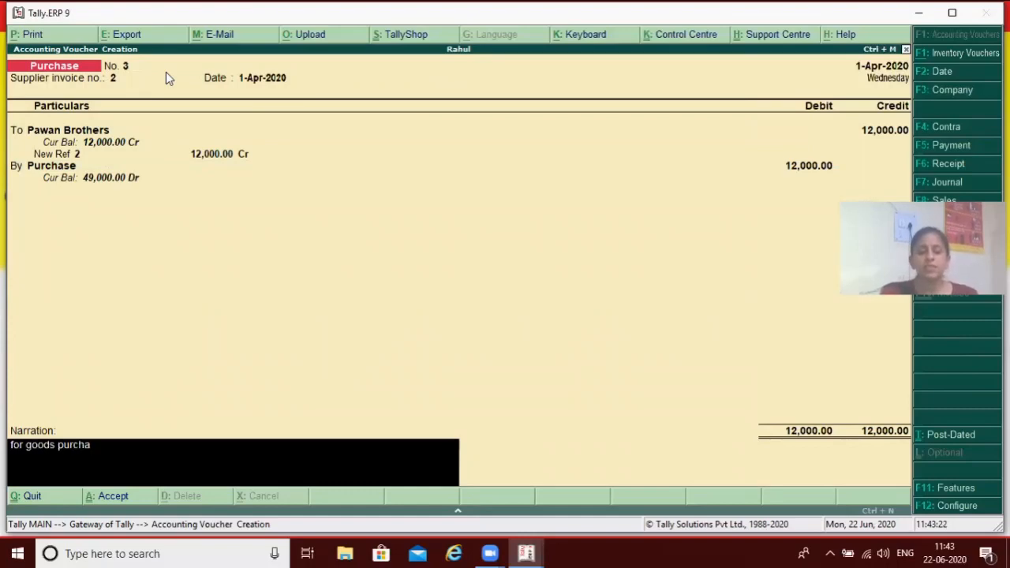
text(sed from paw)
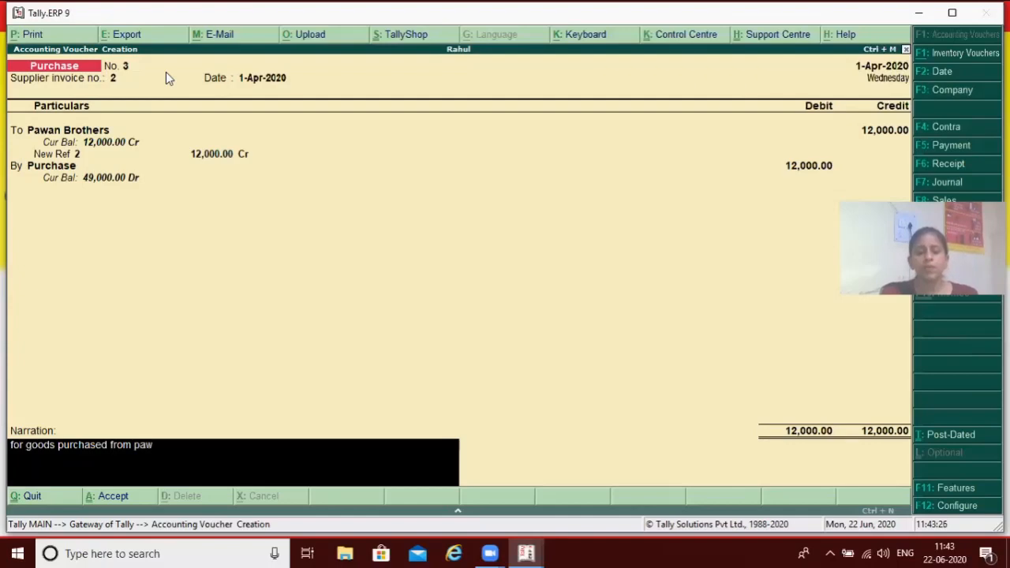
text(n brothers)
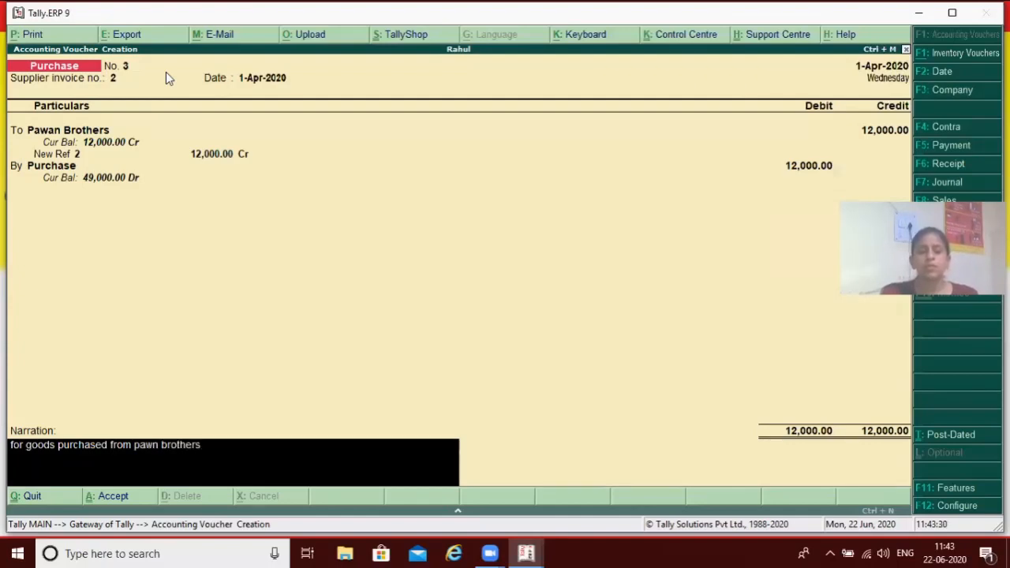
key(Return)
key(Return)
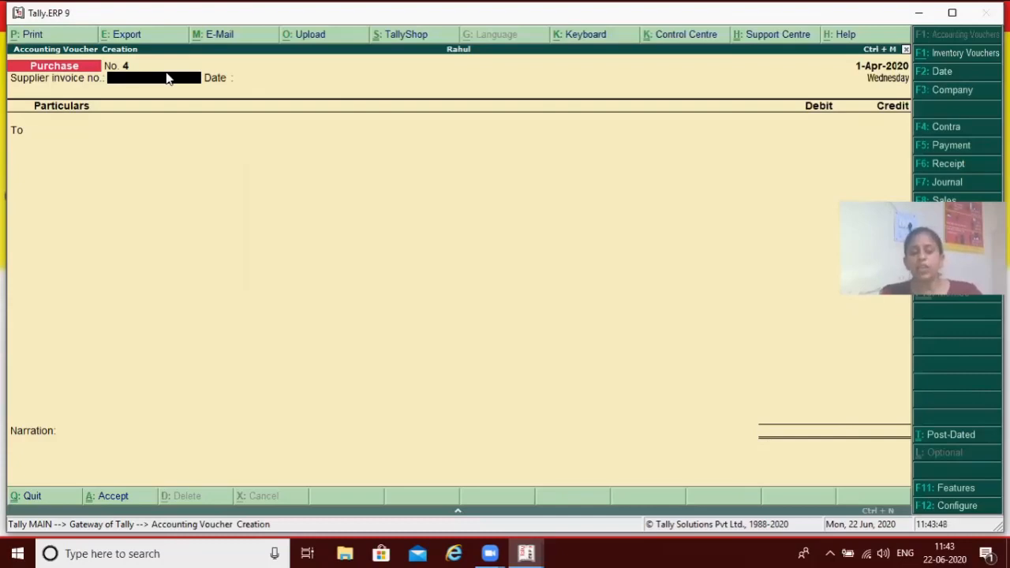
Start a journal voucher and debit the Vishal Trading ledger with 1,000, adjusted against bill reference 1
key(F7)
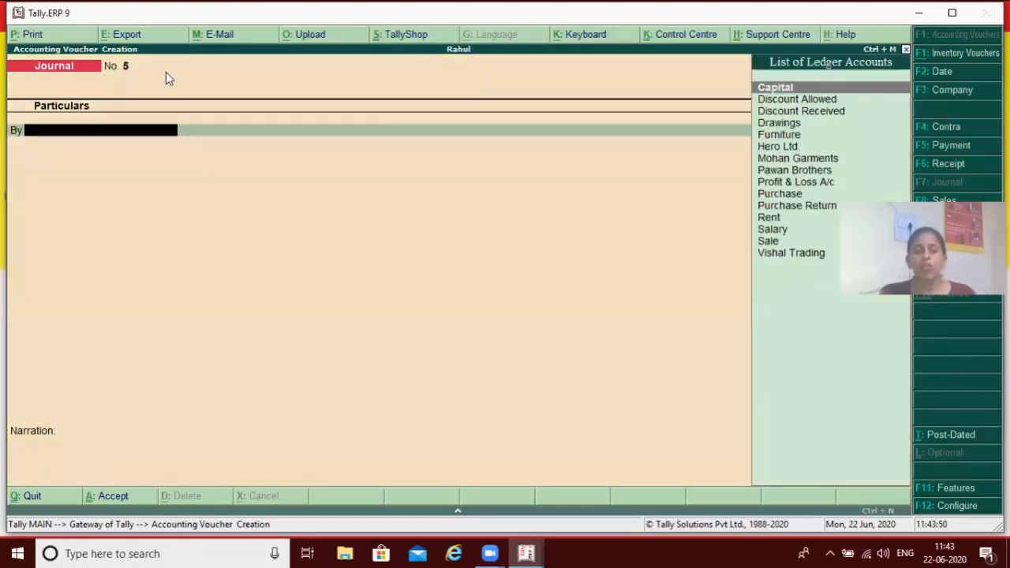
text(V)
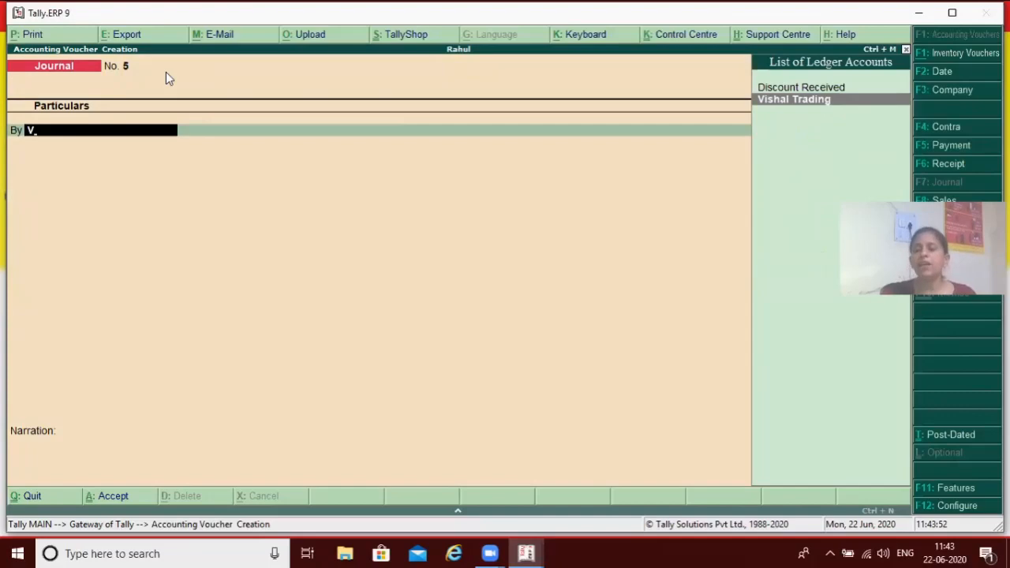
key(Return)
text(1,000)
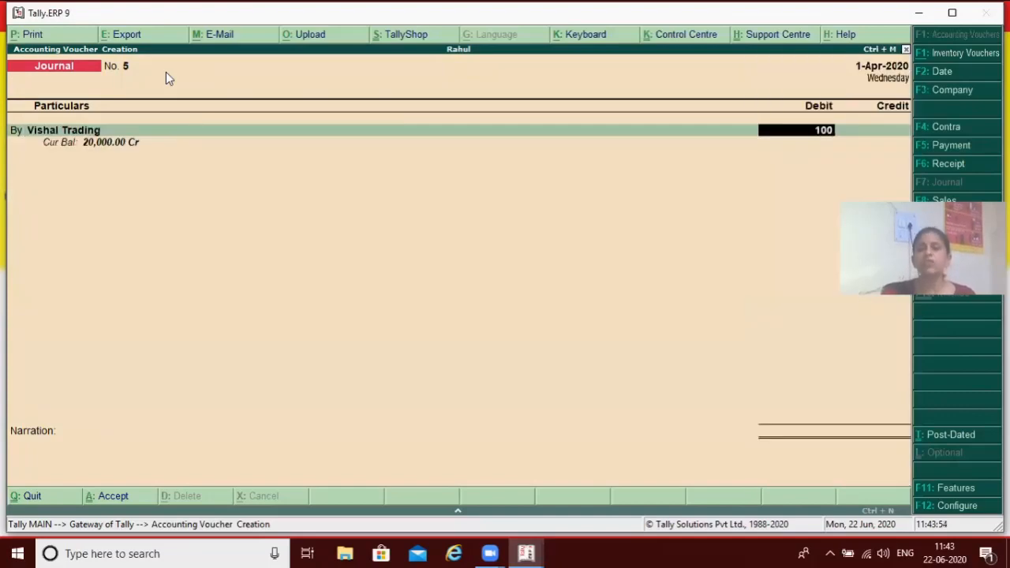
key(Return)
key(Return)
key(Return)
key(Return)
key(Return)
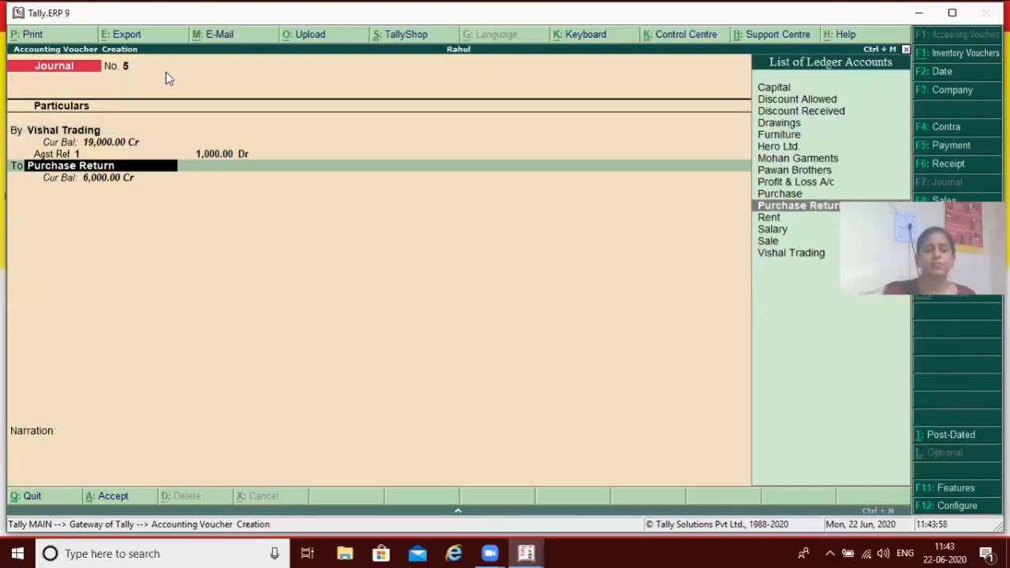
Credit the Discount Received ledger with 1,000 in the journal voucher
text(D)
key(Down)
key(Down)
key(Up)
key(Up)
key(Up)
key(Return)
key(Return)
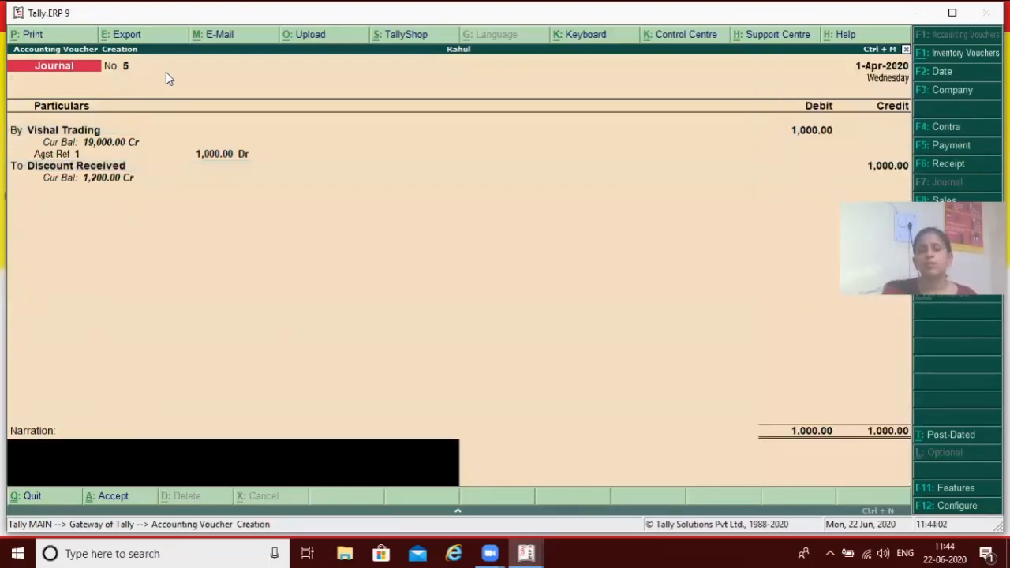
Enter the narration "for cash paid to vishal trading and discount receivd" and save the journal voucher
text(for )
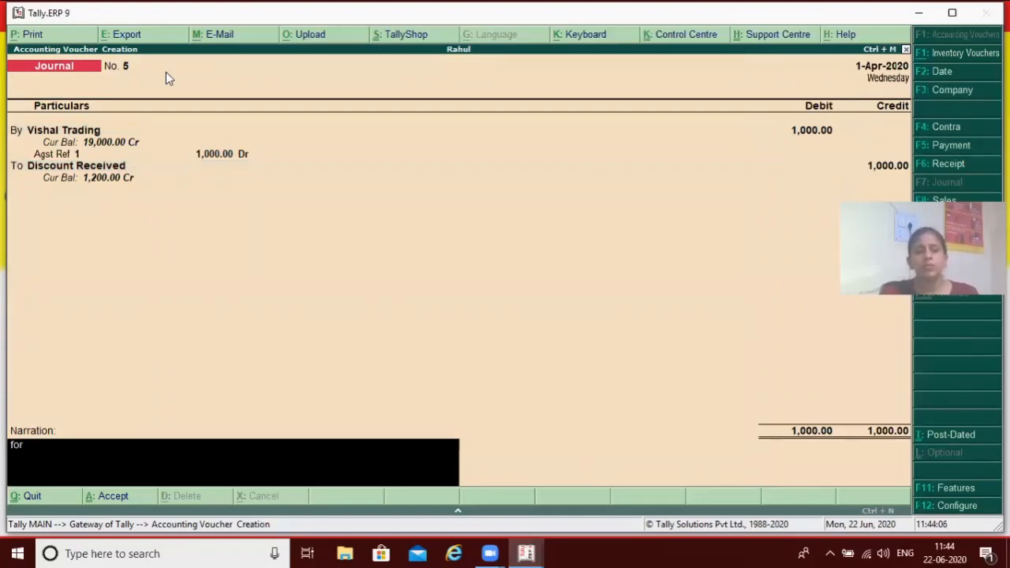
text(caash)
key(BackSpace)
key(BackSpace)
key(BackSpace)
text(sh paid)
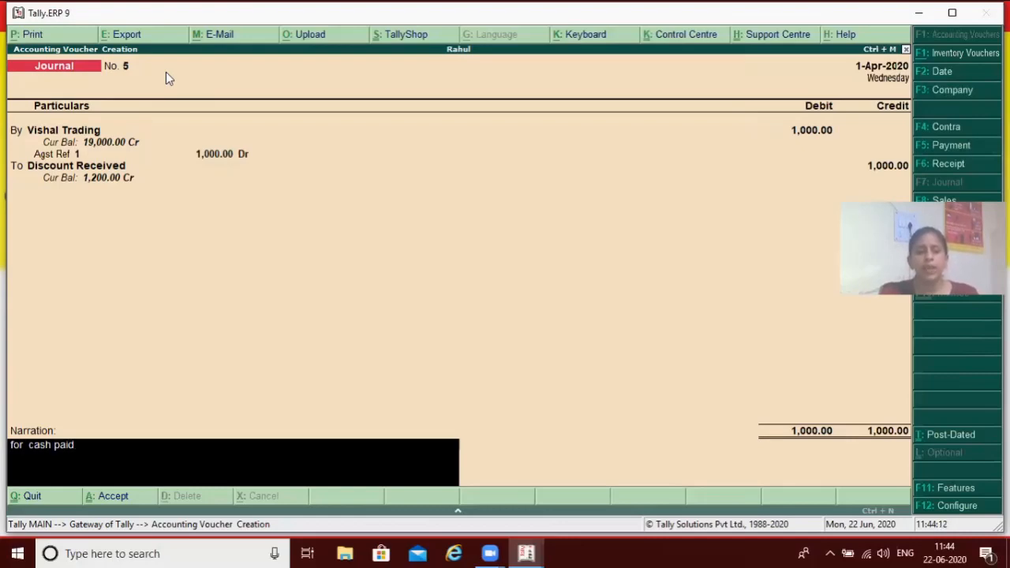
text( to vis)
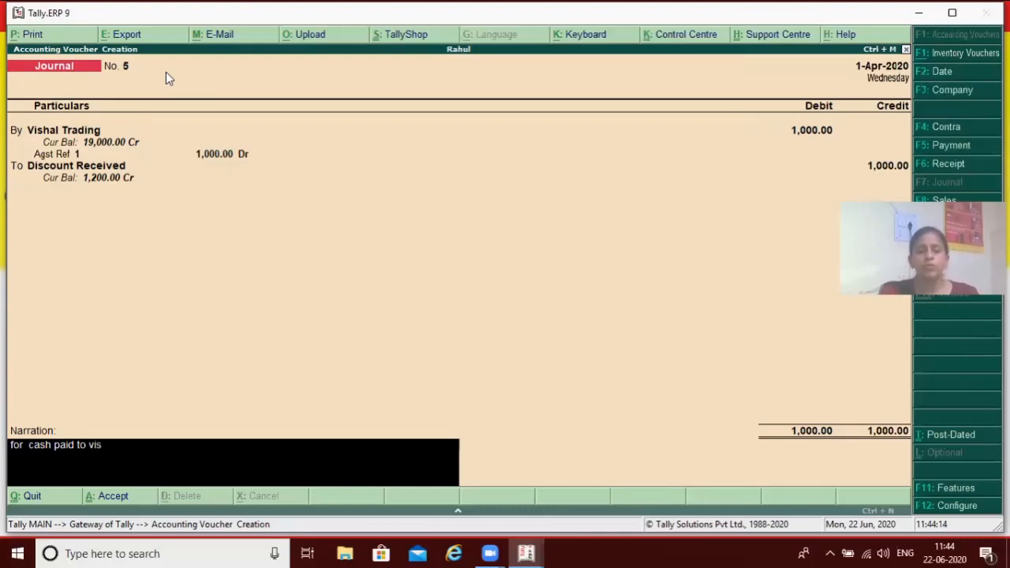
text(hal)
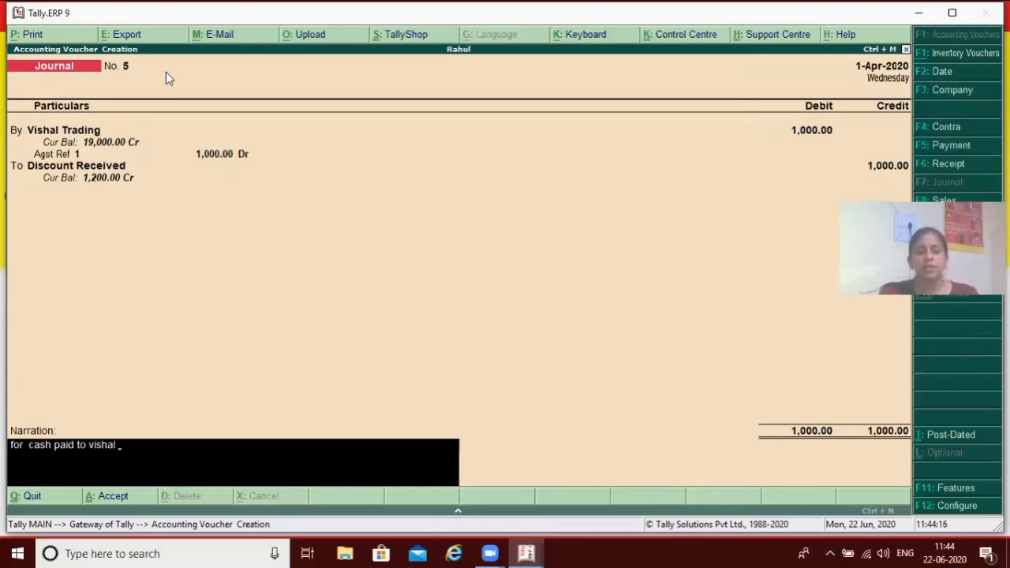
text( trading and dis)
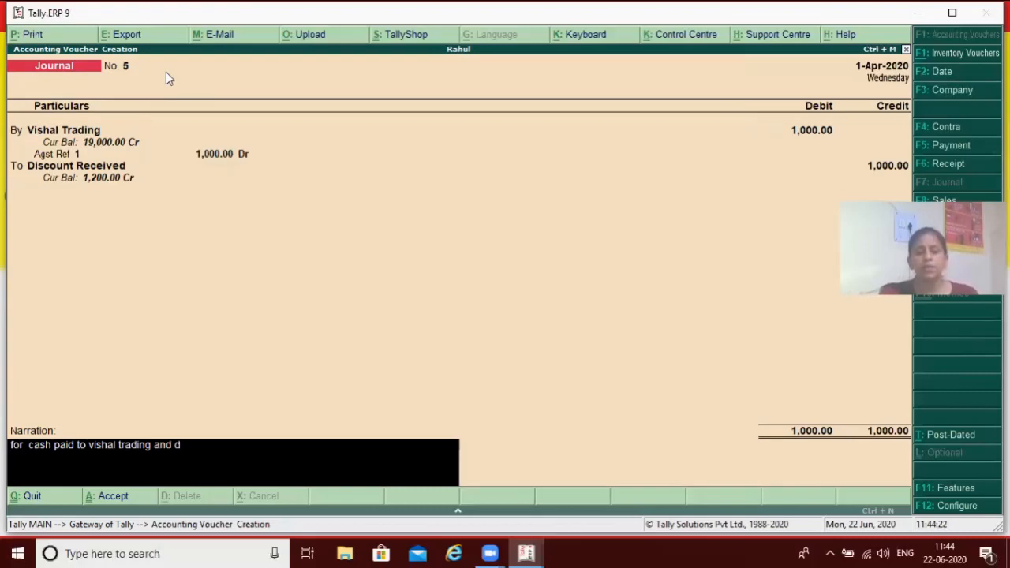
key(BackSpace)
key(BackSpace)
text(is)
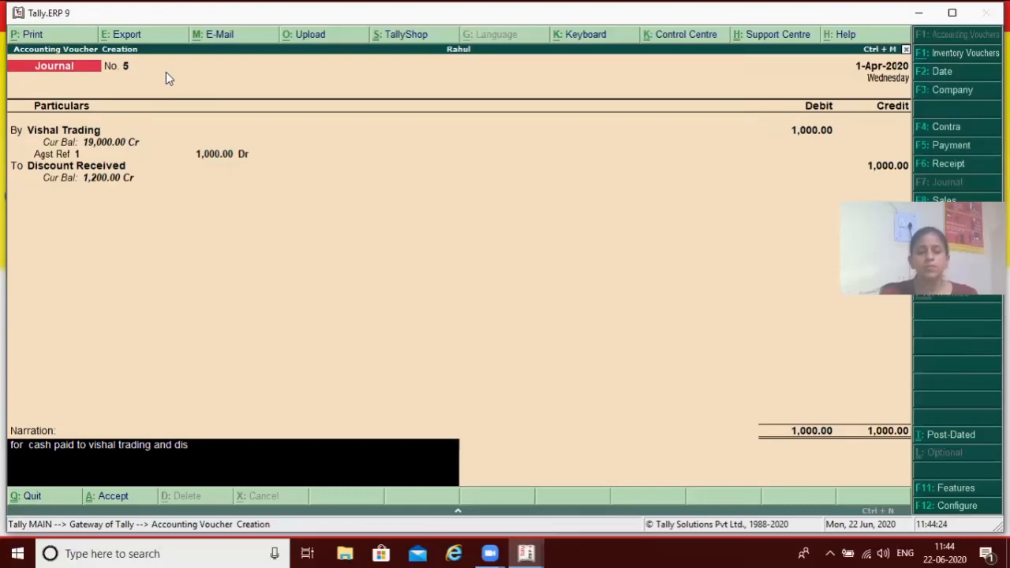
text(count receivd)
key(Return)
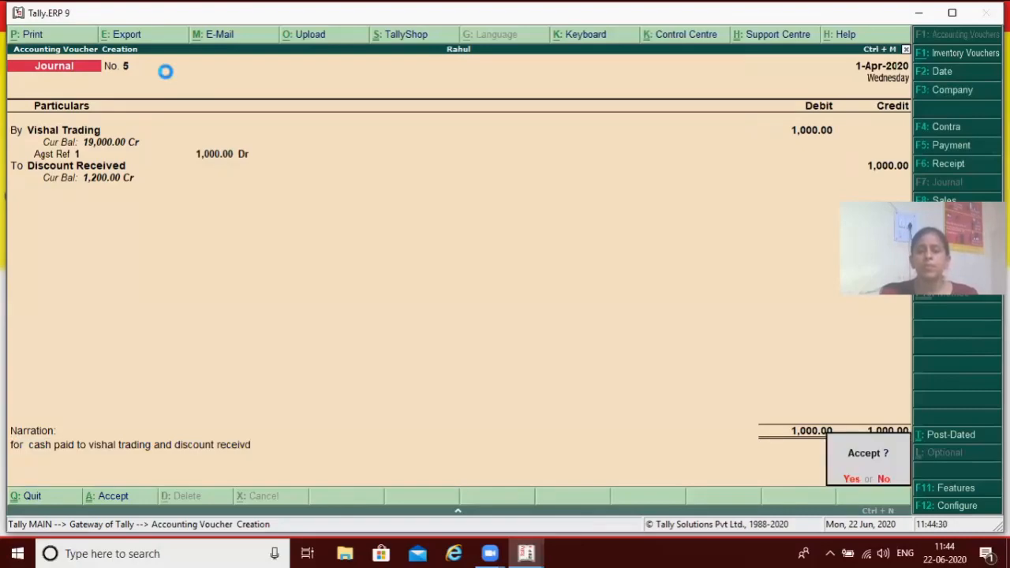
key(Return)
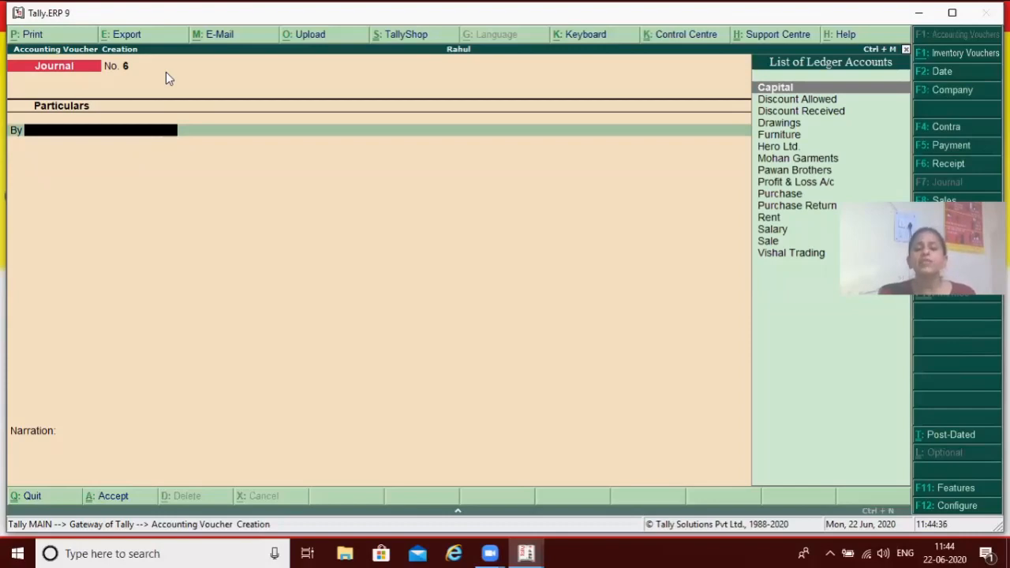
Leave voucher creation and open the Day Book to review the vouchers recorded for 1-Apr-2020
key(Escape)
key(Return)
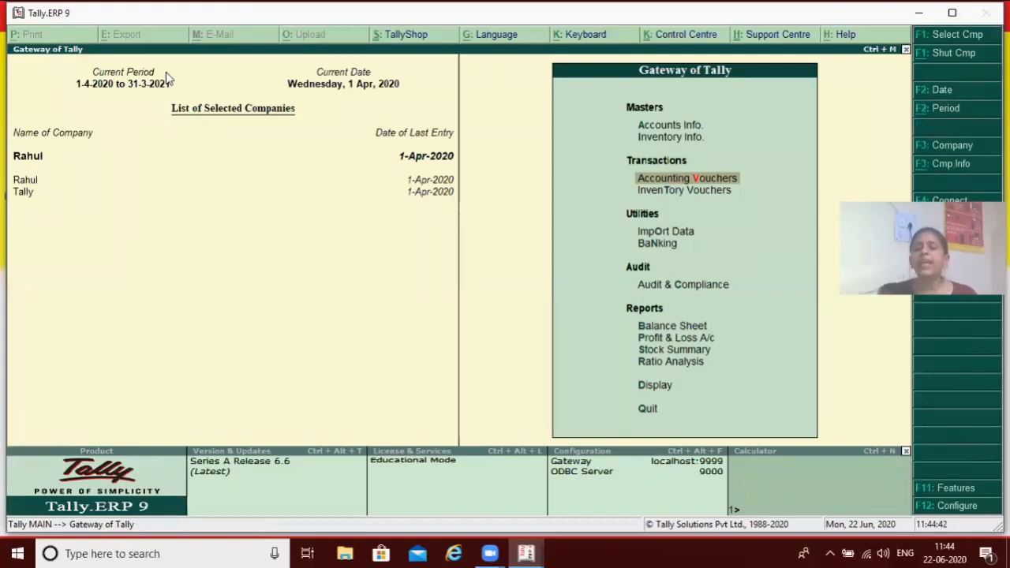
key(Down)
key(Down)
key(Down)
key(Down)
key(Down)
key(Down)
key(Down)
key(Down)
key(Down)
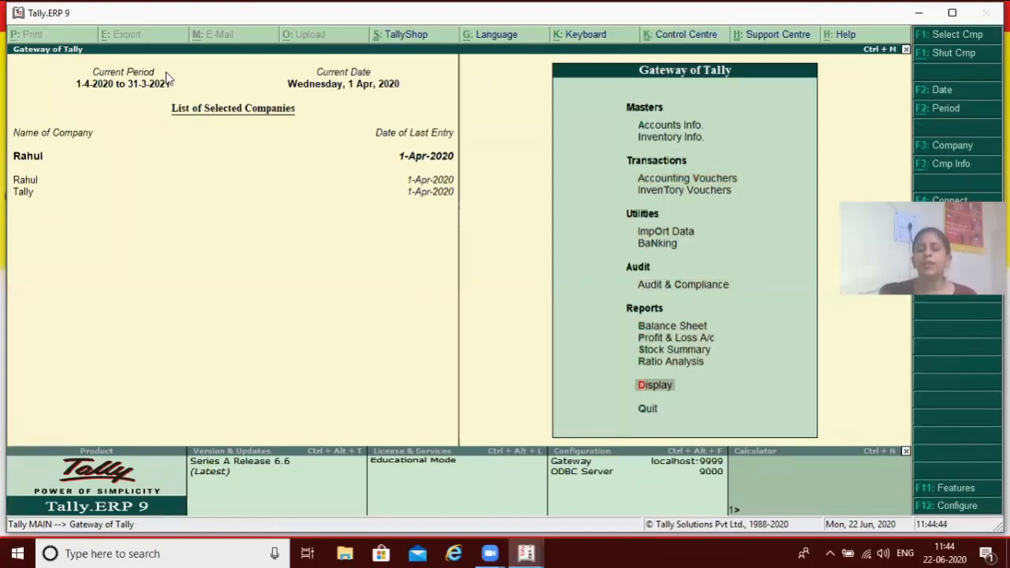
key(Return)
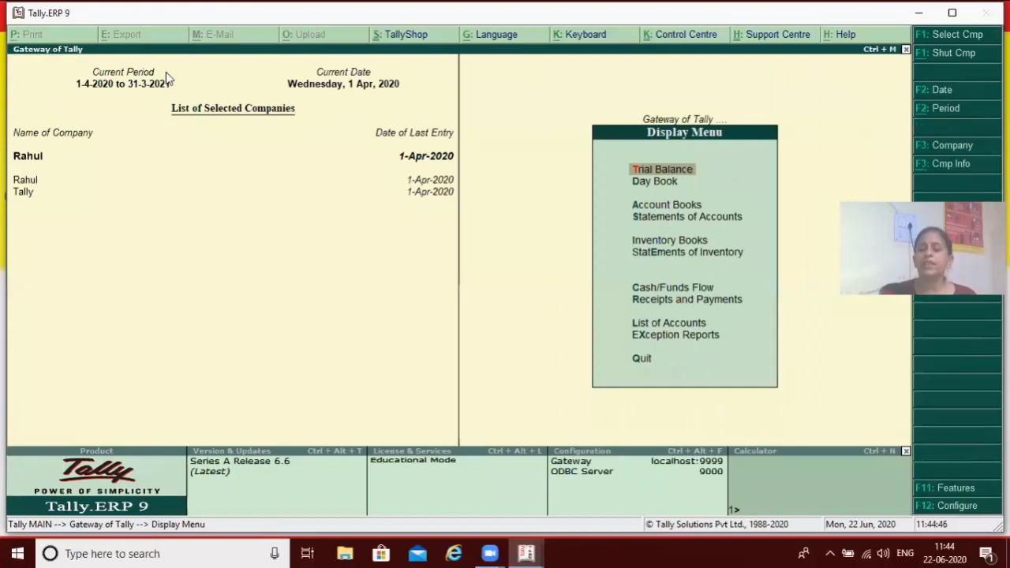
key(Down)
key(Return)
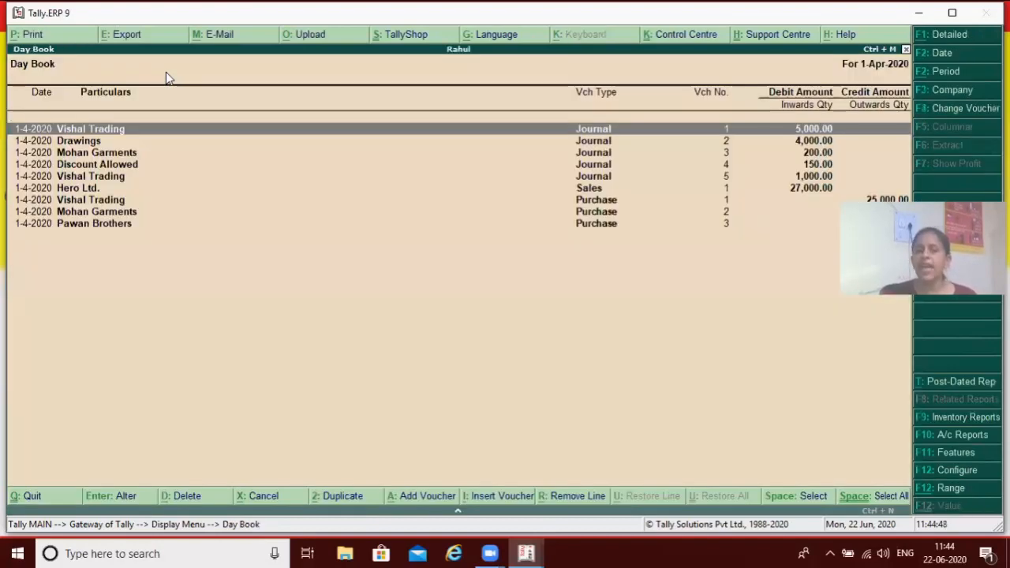